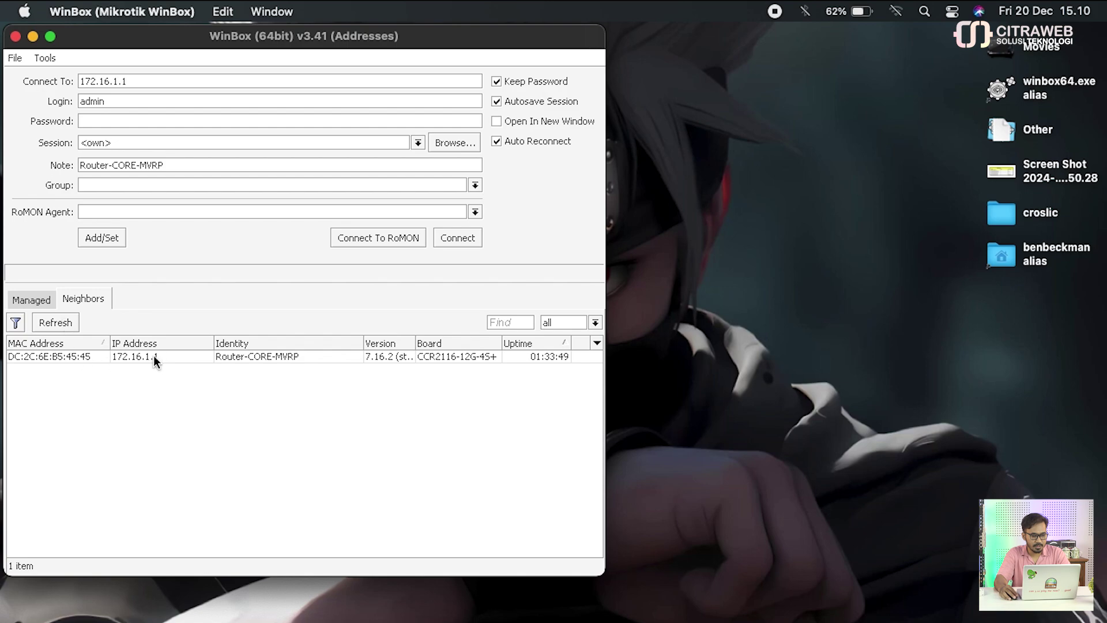
# Connect to the router at 172.16.1.1 as admin, skip the password change, and enlarge the session window to full screen.
pyautogui.click(161, 355)
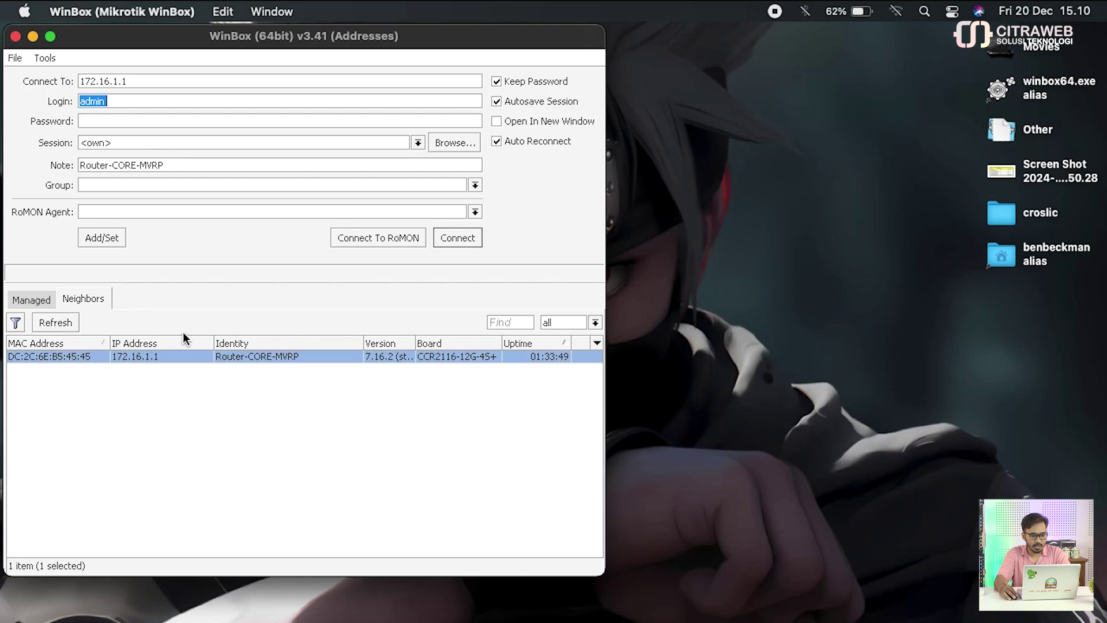
pyautogui.click(461, 240)
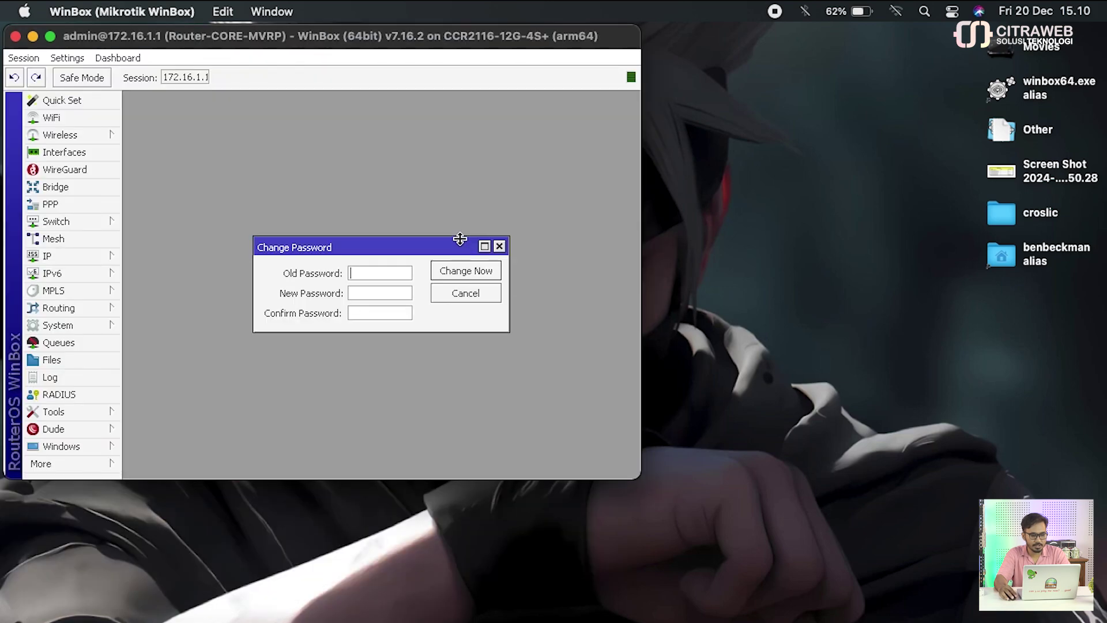
pyautogui.click(462, 291)
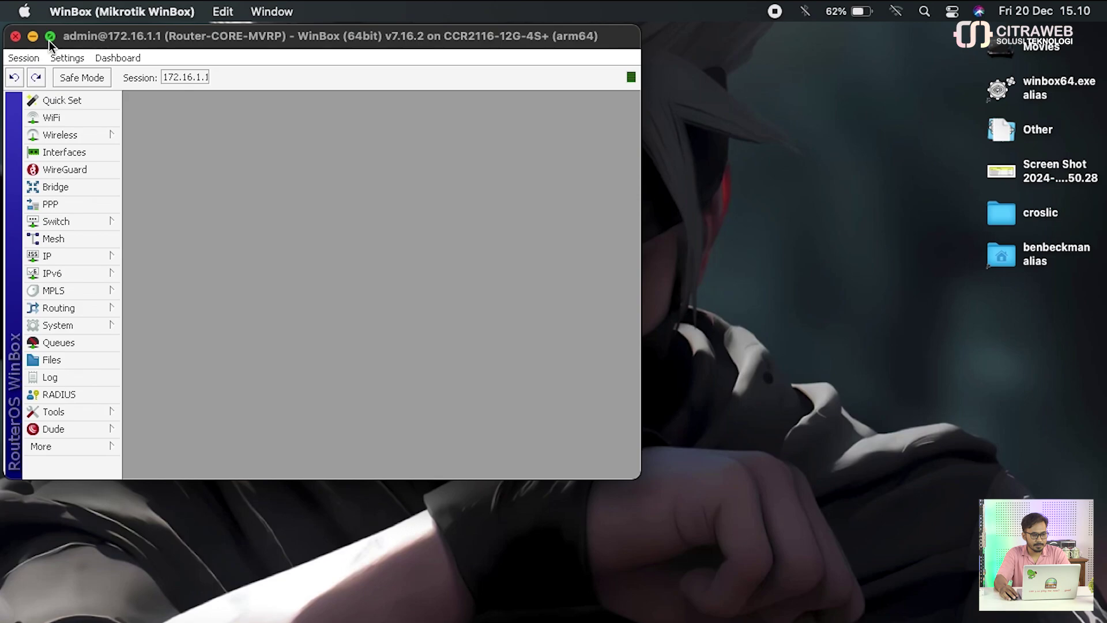
pyautogui.moveTo(50, 39)
pyautogui.click(103, 67)
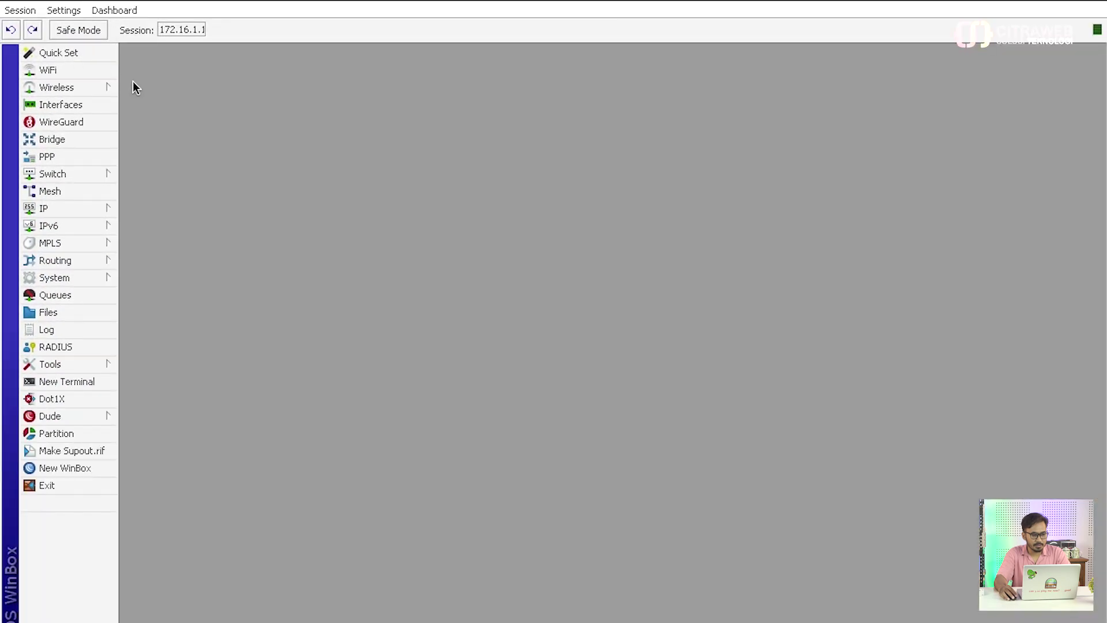
# Enlarge the interface display by two zoom levels.
pyautogui.click(60, 11)
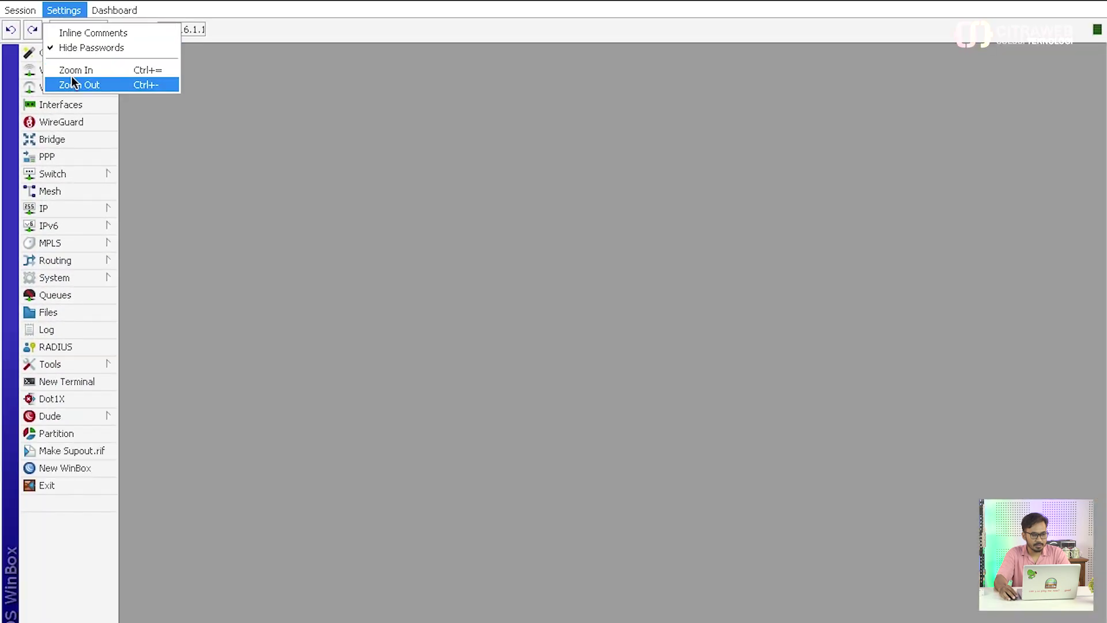
pyautogui.click(71, 70)
pyautogui.click(72, 11)
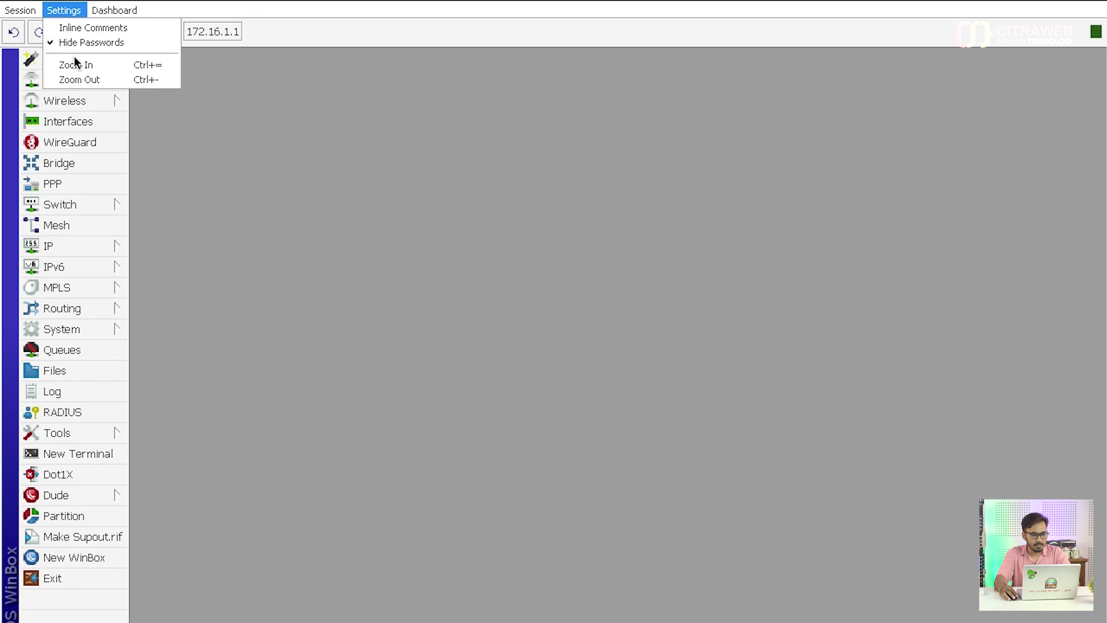
pyautogui.click(77, 63)
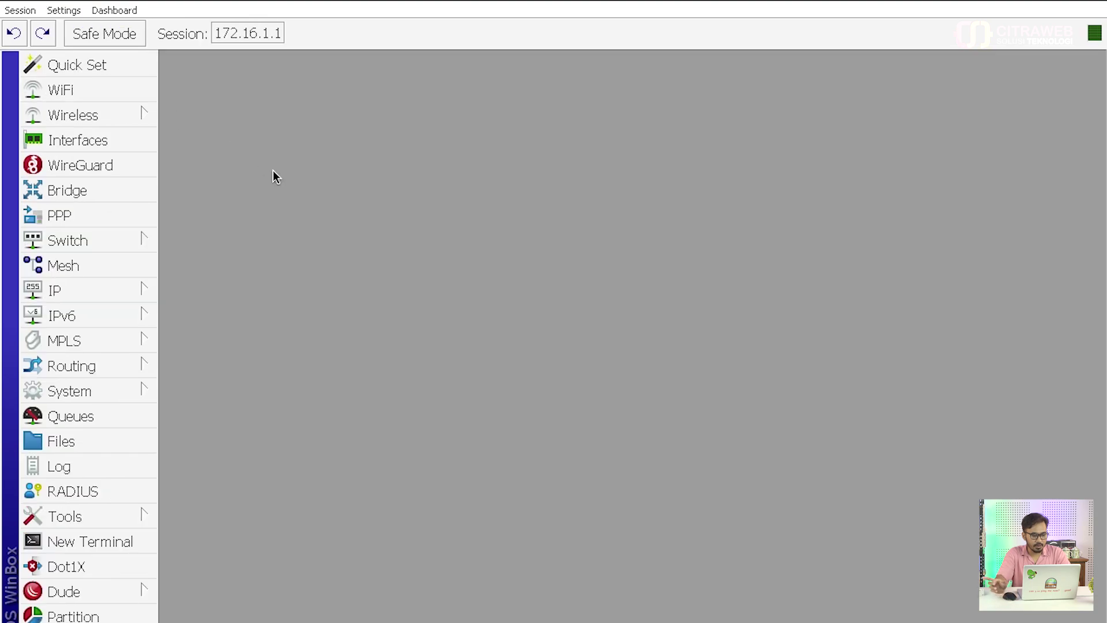
# Test the router's internet connectivity by pinging detik.com from a terminal without setting a new password, and close the terminal.
pyautogui.click(123, 534)
pyautogui.moveTo(488, 168); pyautogui.dragTo(464, 112)
pyautogui.press('Return')
pyautogui.write('p')
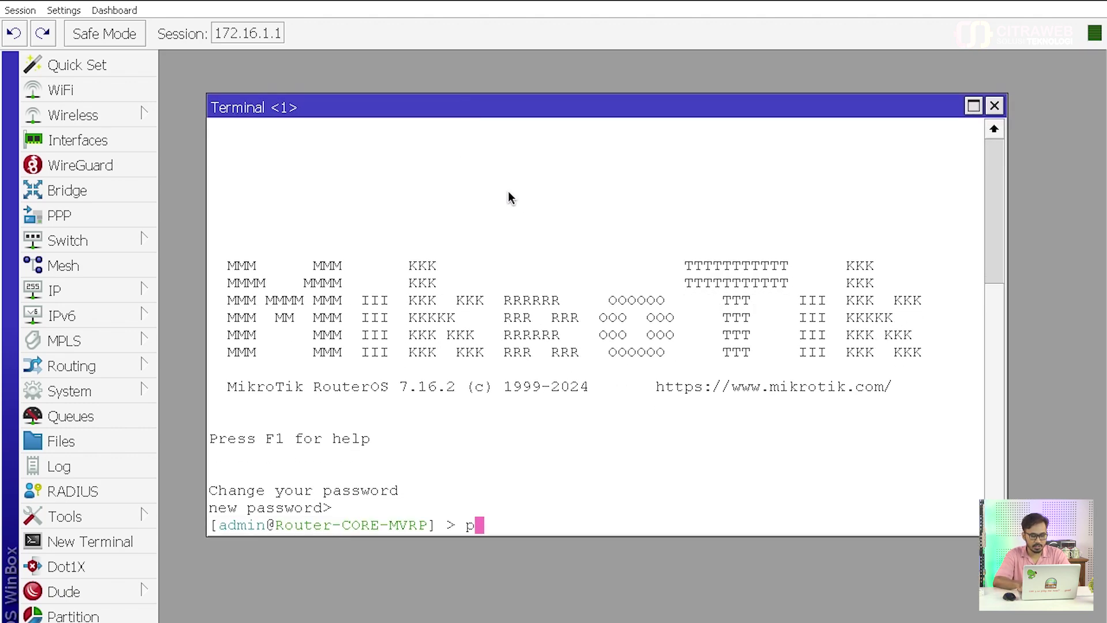
pyautogui.write('ing d')
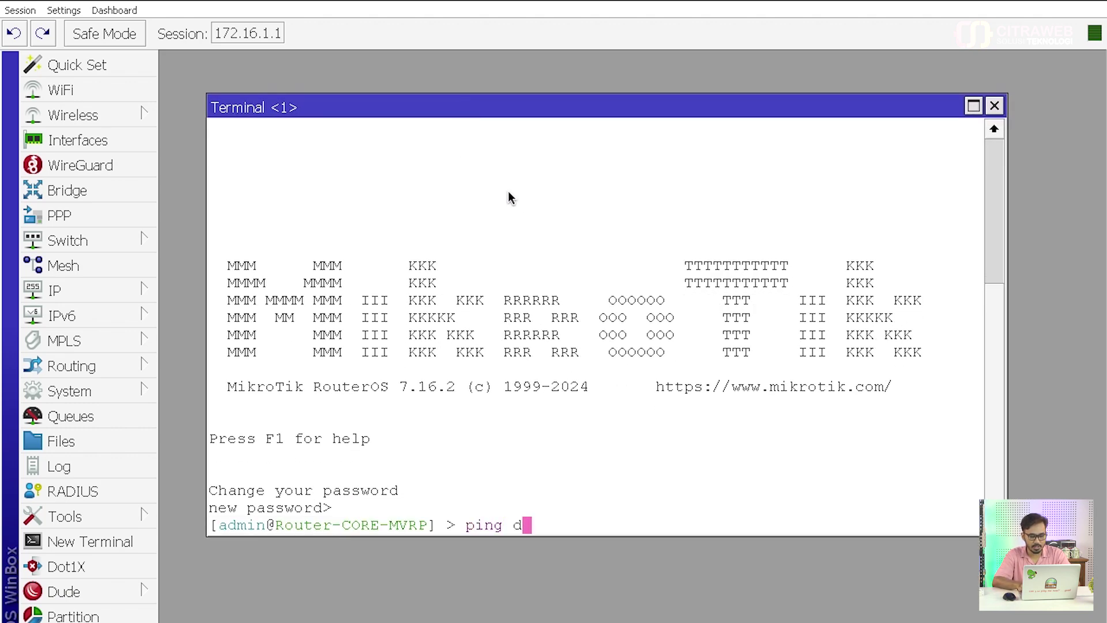
pyautogui.write('etik.com')
pyautogui.press('Return')
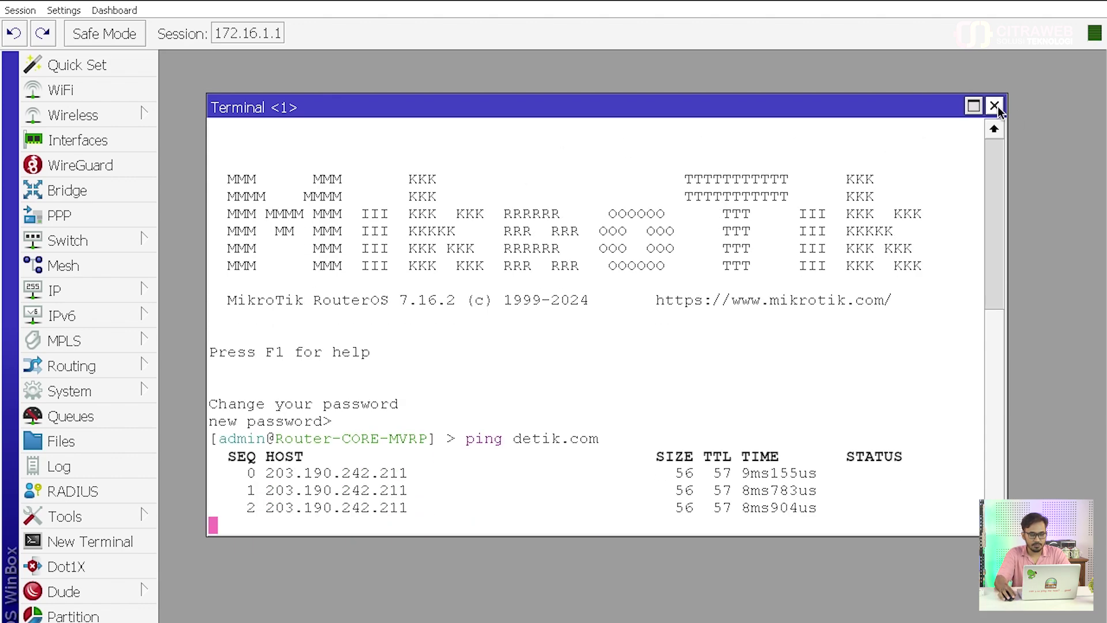
pyautogui.click(995, 106)
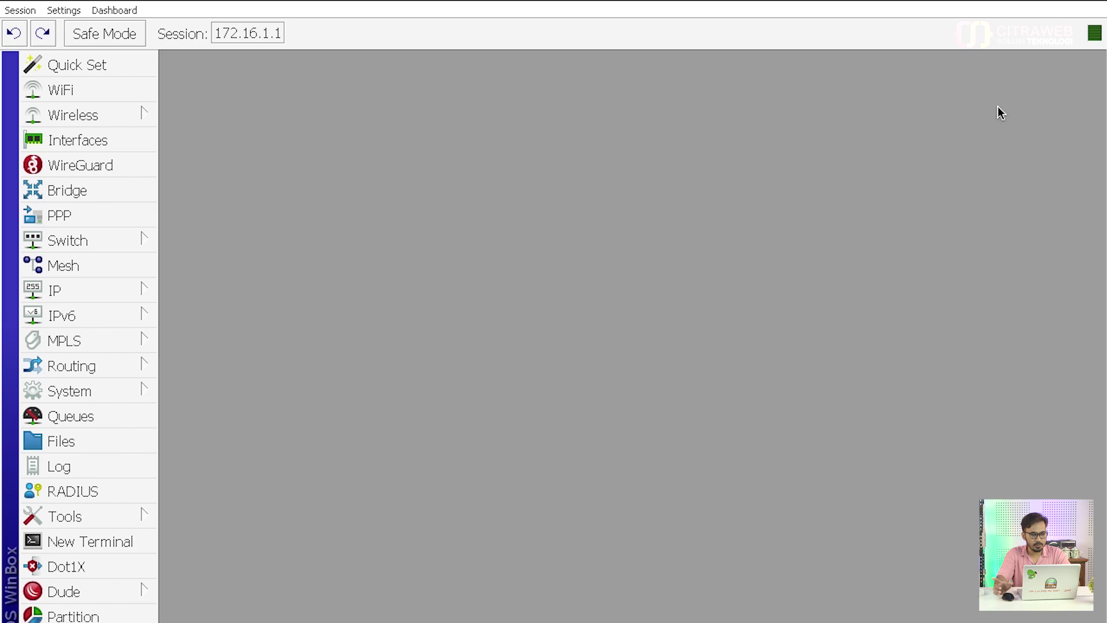
# Open the router's interface list and inspect the general settings of the vlan10-MGMT interface.
pyautogui.click(153, 141)
pyautogui.moveTo(313, 106); pyautogui.dragTo(313, 64)
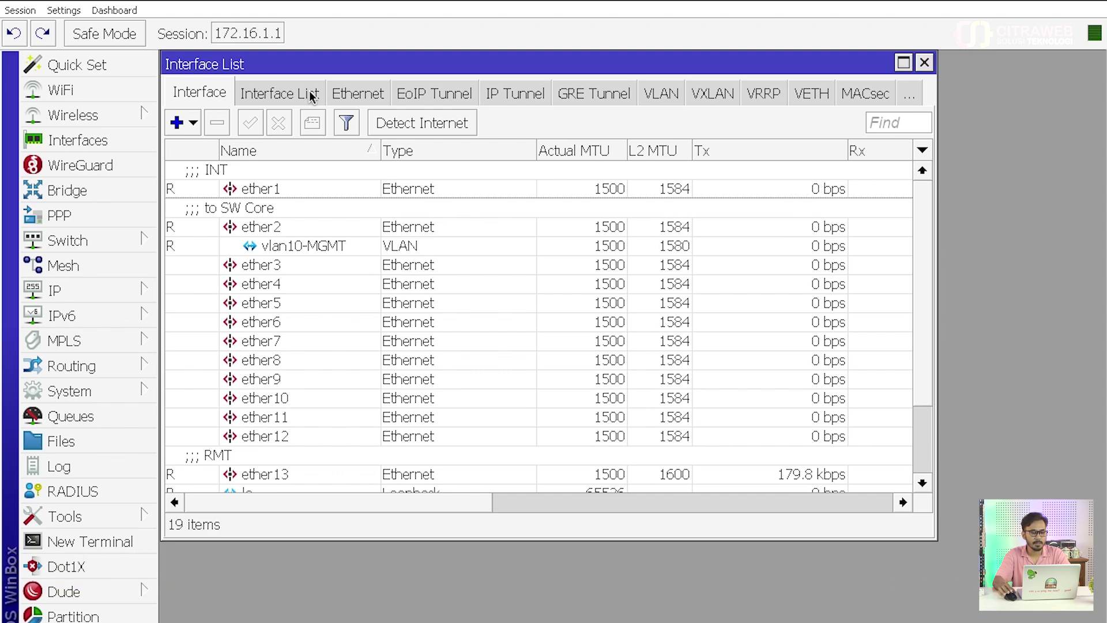
pyautogui.click(311, 245)
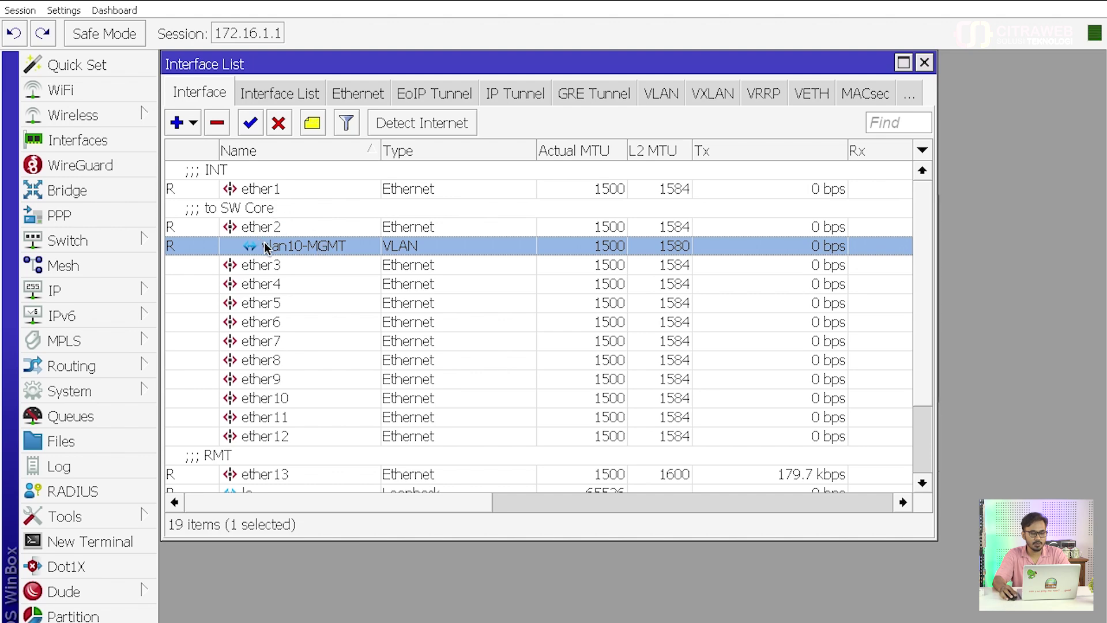
pyautogui.doubleClick(293, 247)
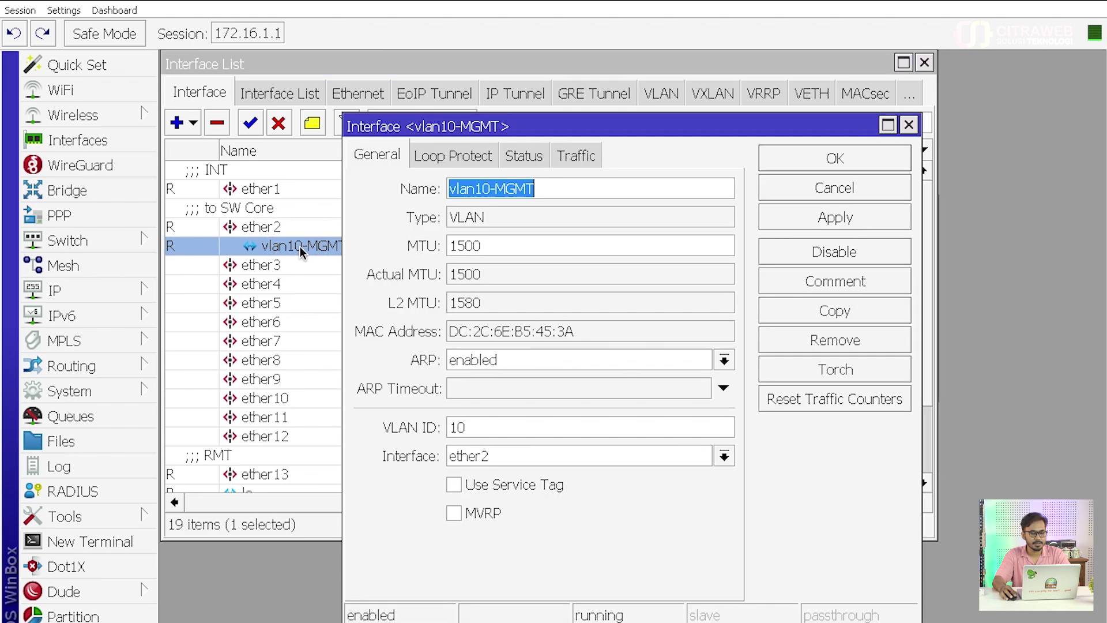
pyautogui.press('Escape')
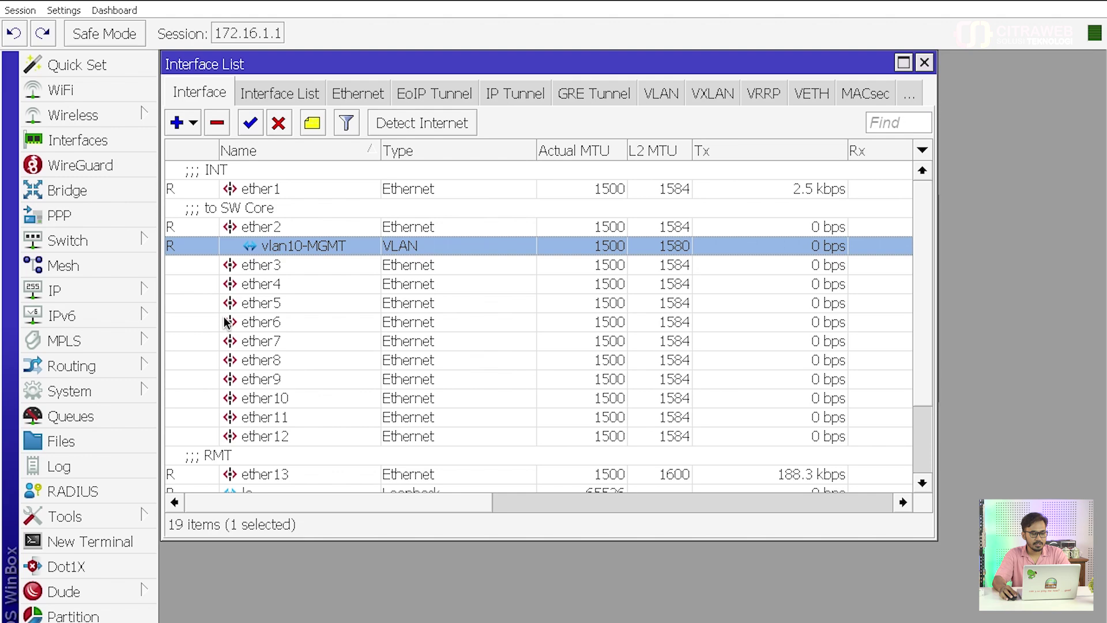
# Review the router's IP address list for the address assigned to vlan10-MGMT, and close the list.
pyautogui.click(133, 289)
pyautogui.click(205, 41)
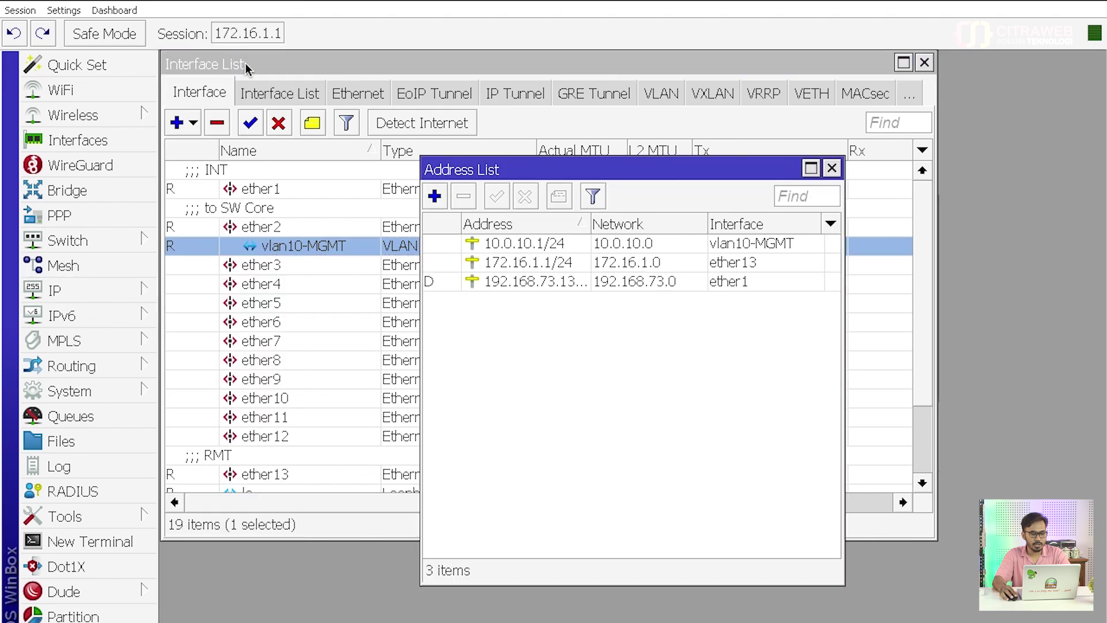
pyautogui.click(529, 248)
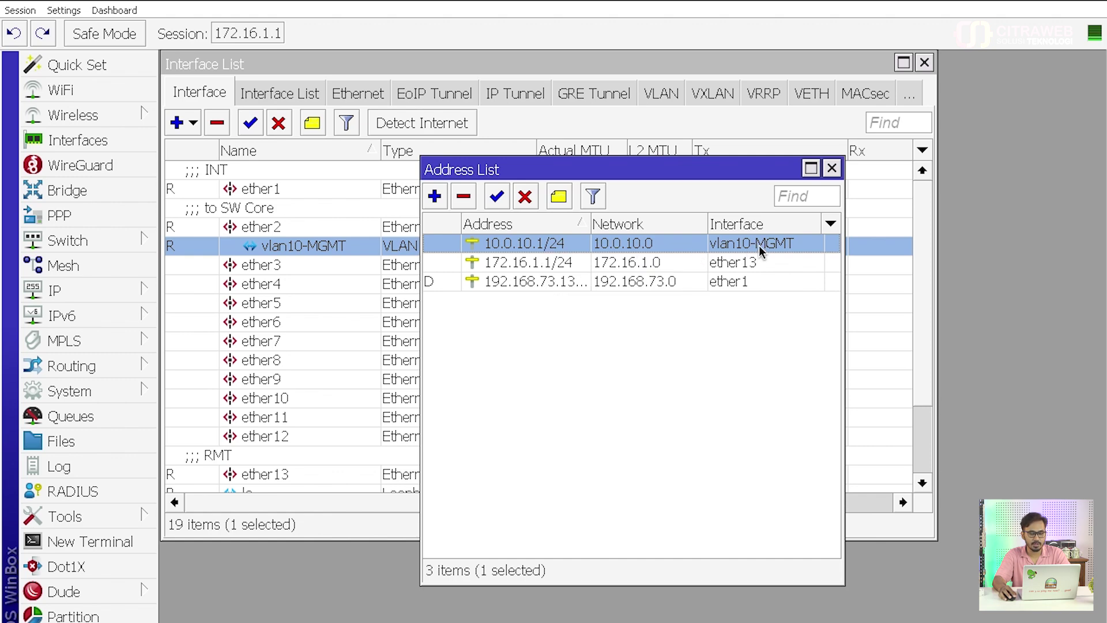
pyautogui.click(831, 167)
# Check the DHCP server entry for vlan10-MGMT and close the DHCP server window.
pyautogui.click(138, 289)
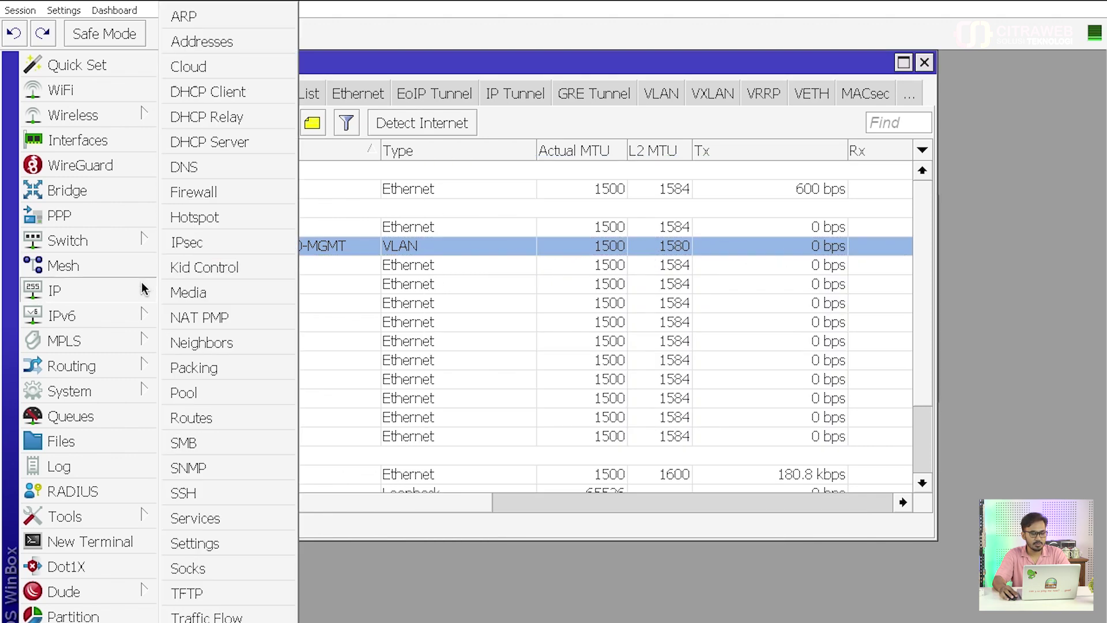
pyautogui.click(236, 143)
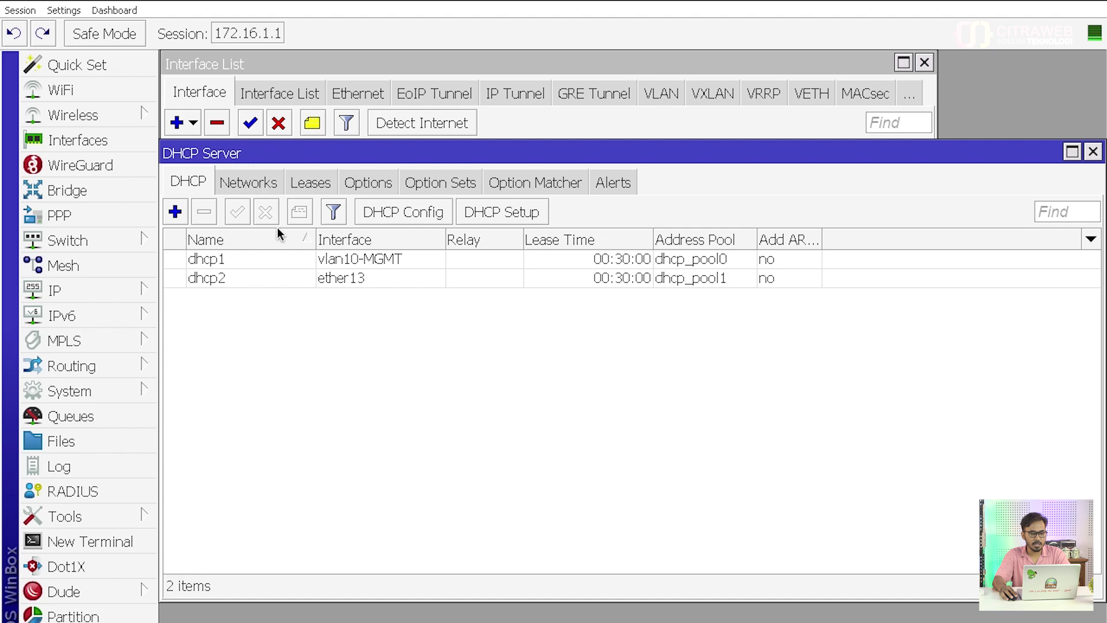
pyautogui.click(347, 264)
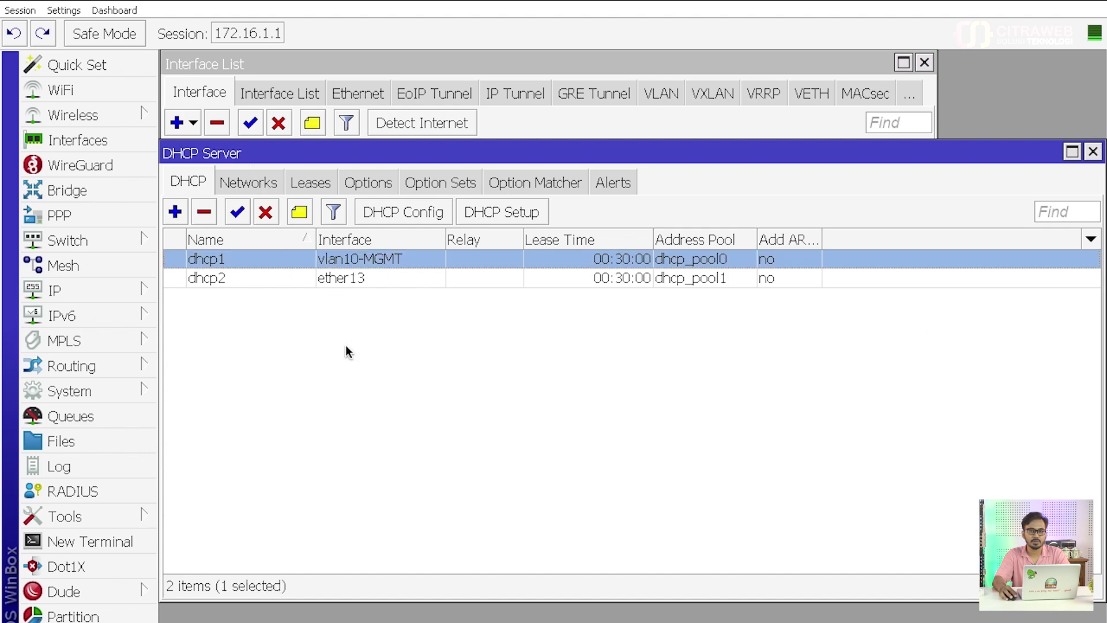
pyautogui.click(346, 347)
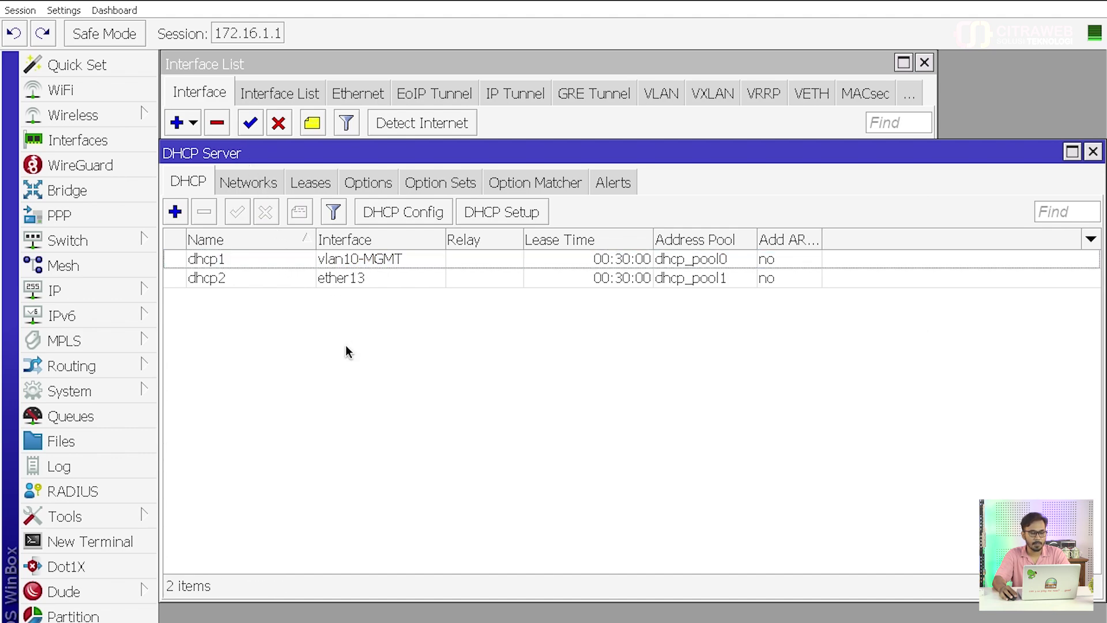
pyautogui.press('Escape')
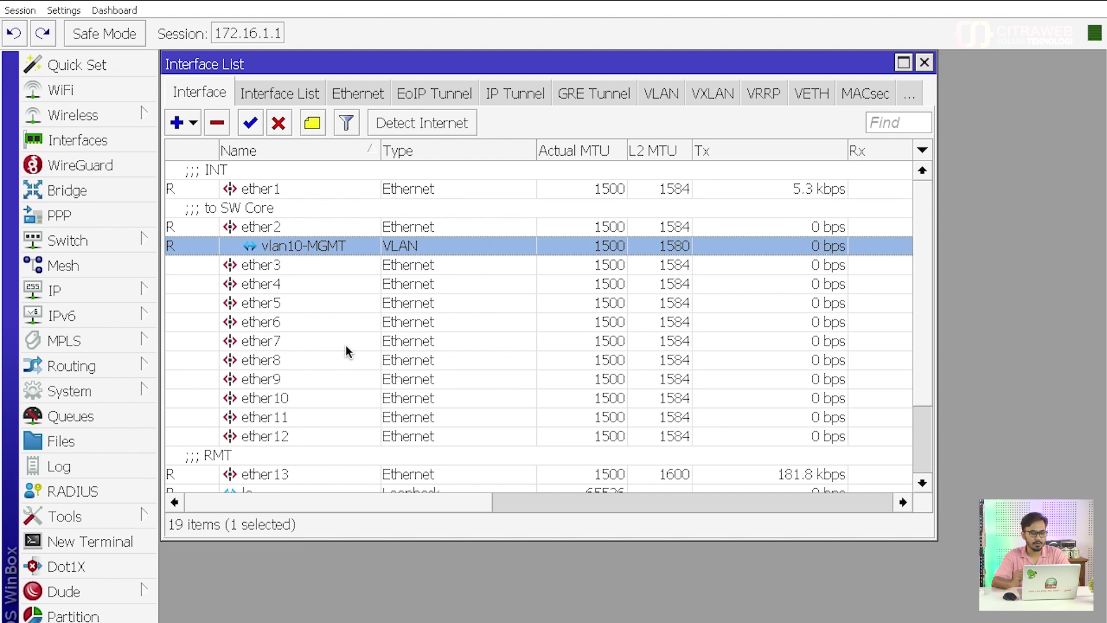
# Add a VLAN interface named vlan11 with VLAN ID 11 and MVRP enabled, and apply it.
pyautogui.click(293, 228)
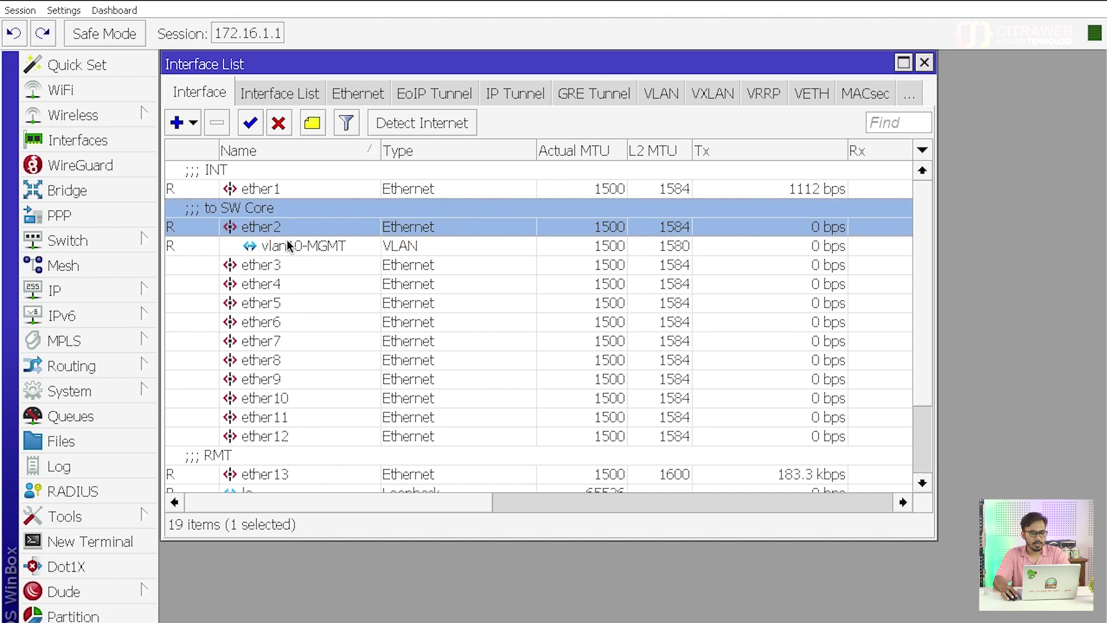
pyautogui.click(286, 242)
pyautogui.click(190, 128)
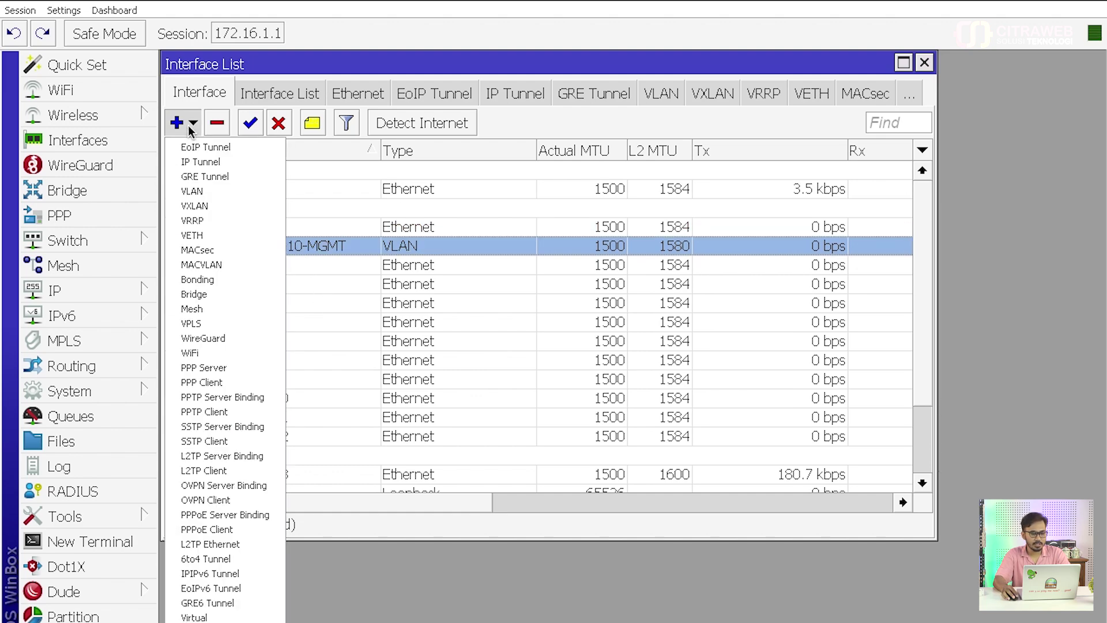
pyautogui.click(216, 193)
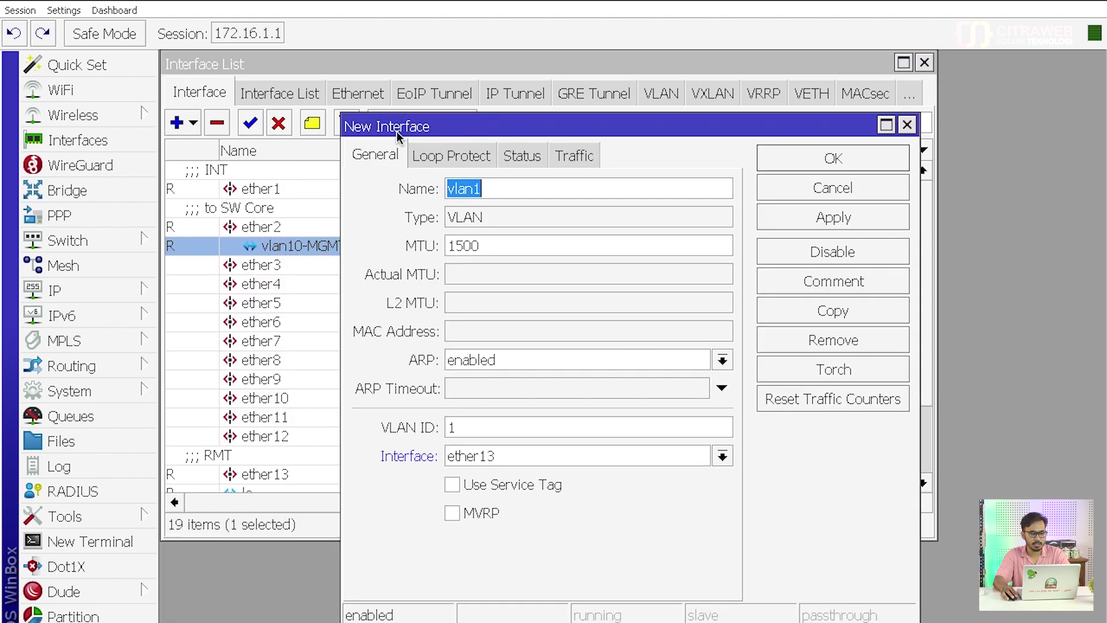
pyautogui.moveTo(396, 132); pyautogui.dragTo(557, 88)
pyautogui.click(636, 156)
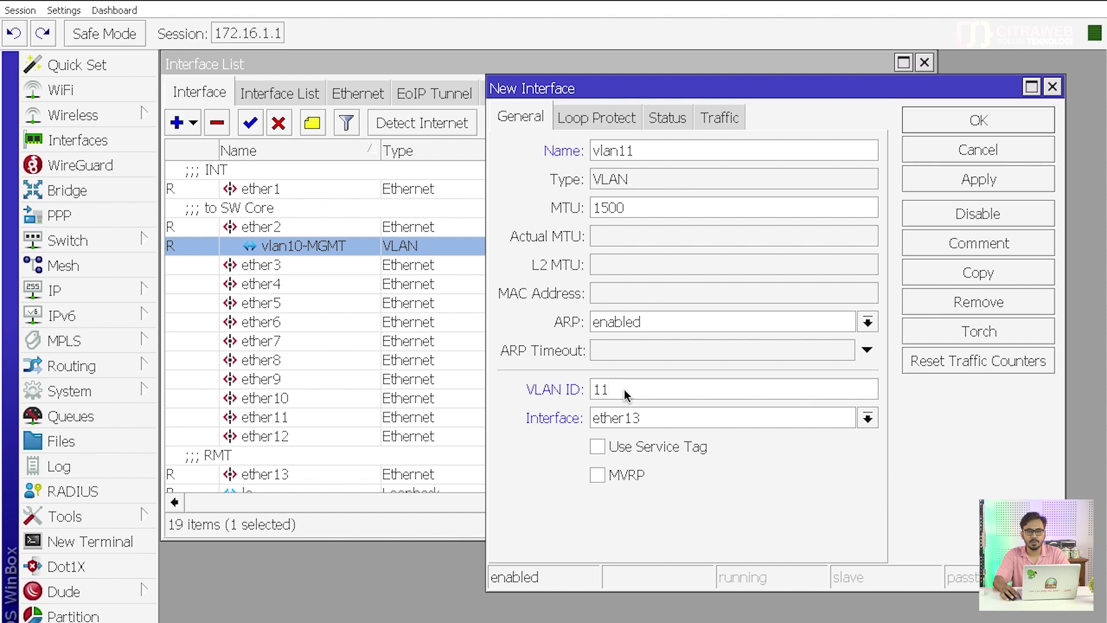
pyautogui.click(617, 475)
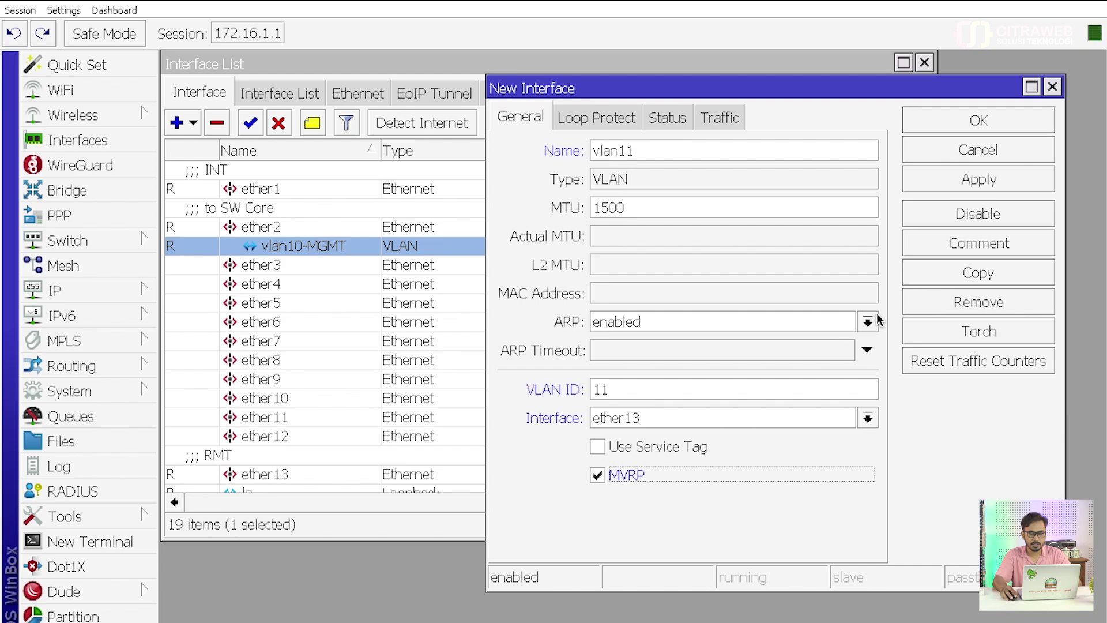
pyautogui.click(943, 184)
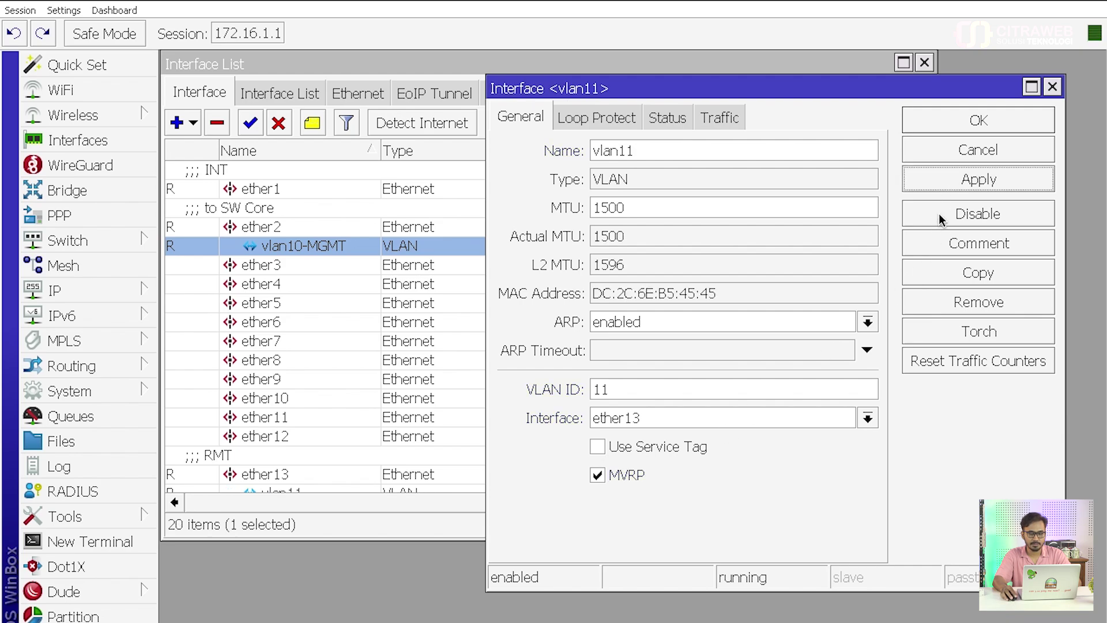
# Copy vlan11 into a new VLAN interface entry, and set the parent interface of vlan11 itself to ether2.
pyautogui.click(945, 277)
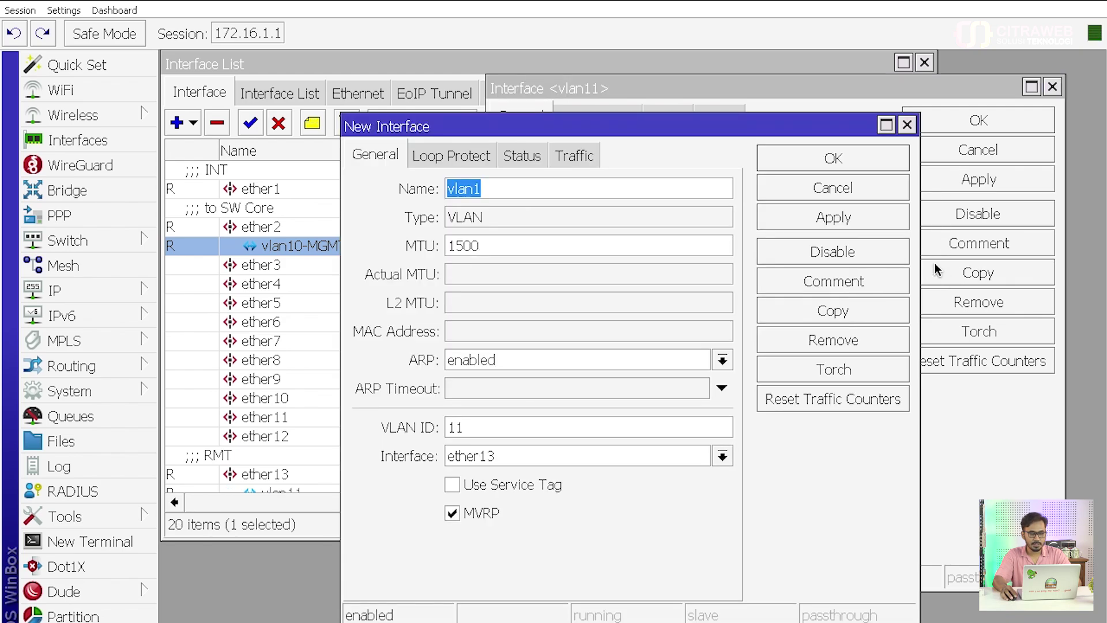
pyautogui.moveTo(677, 128); pyautogui.dragTo(687, 492)
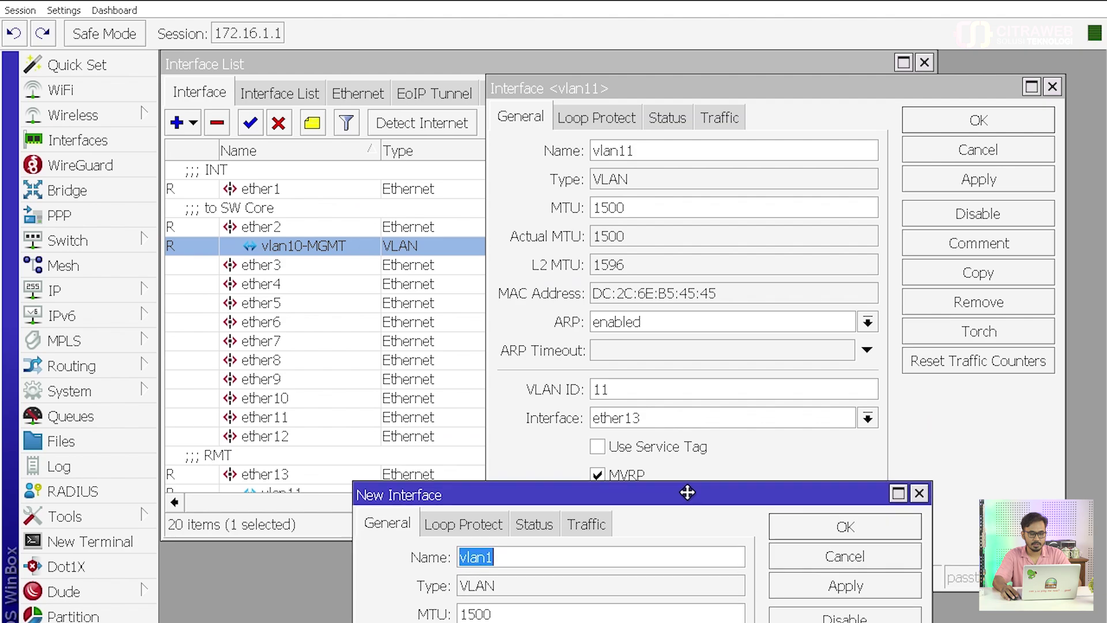
pyautogui.click(687, 428)
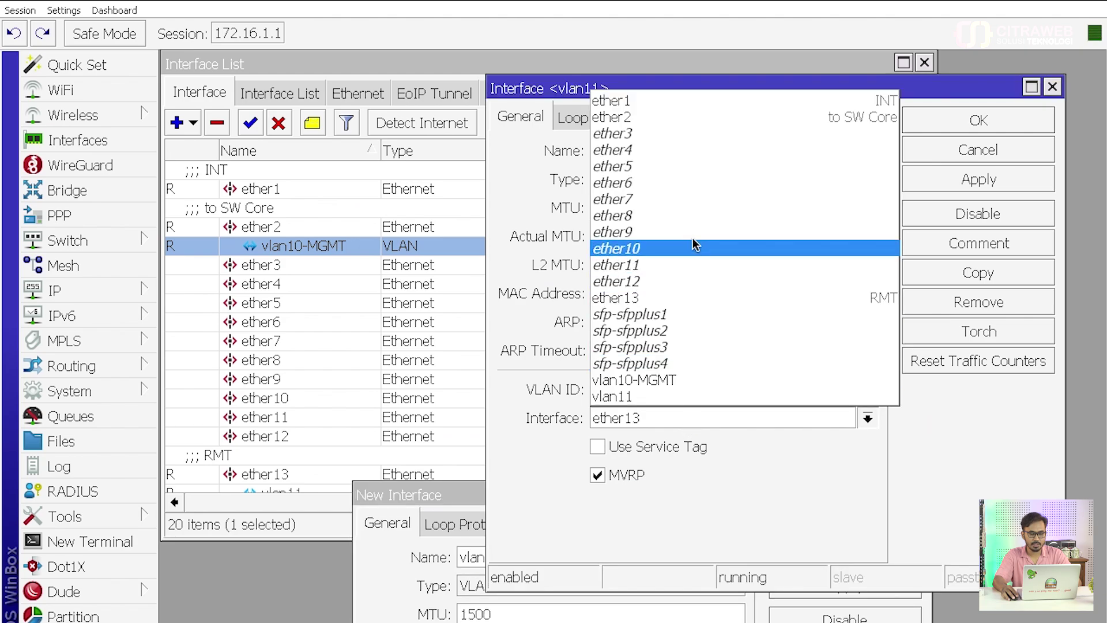
pyautogui.click(711, 117)
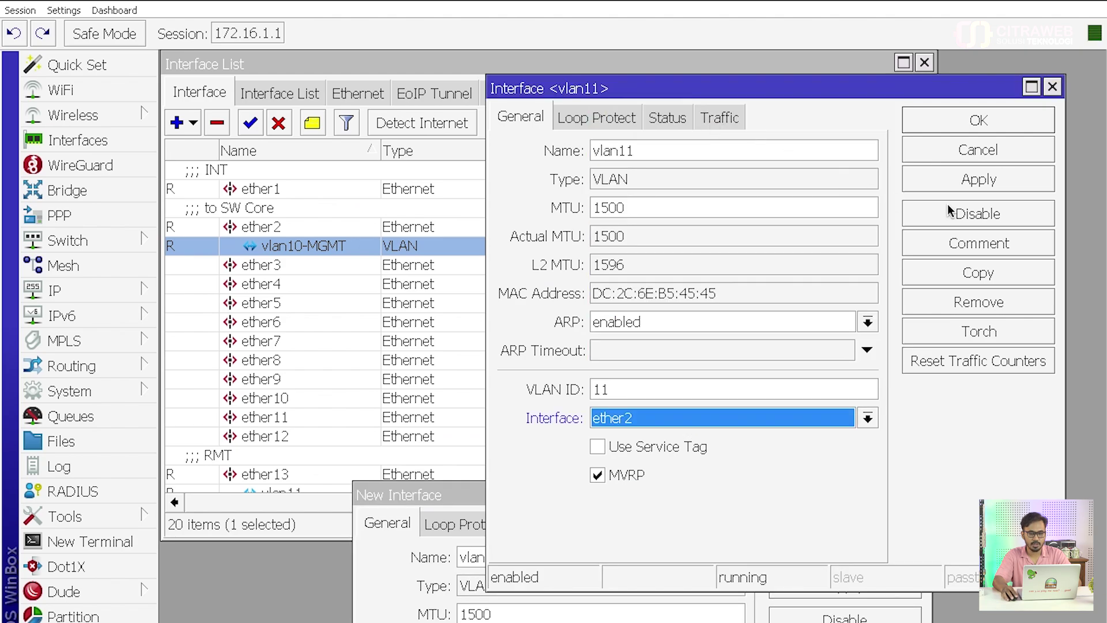
pyautogui.click(975, 179)
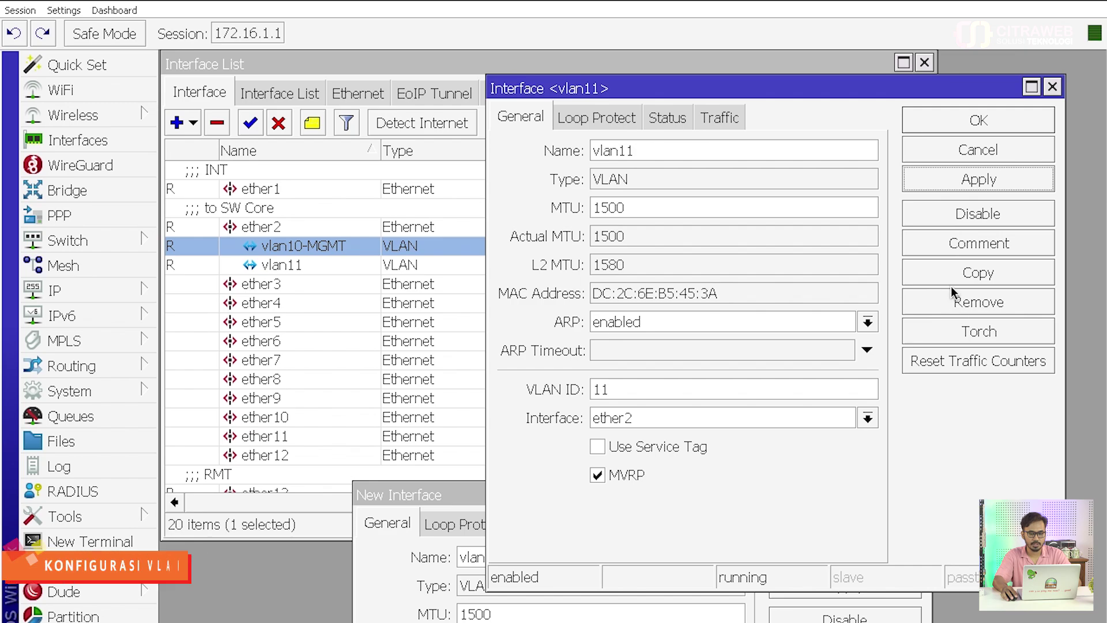
# Name the copied VLAN interface vlan12, set its VLAN ID to 12 and its parent interface to ether2, and apply it.
pyautogui.moveTo(392, 485); pyautogui.dragTo(546, 100)
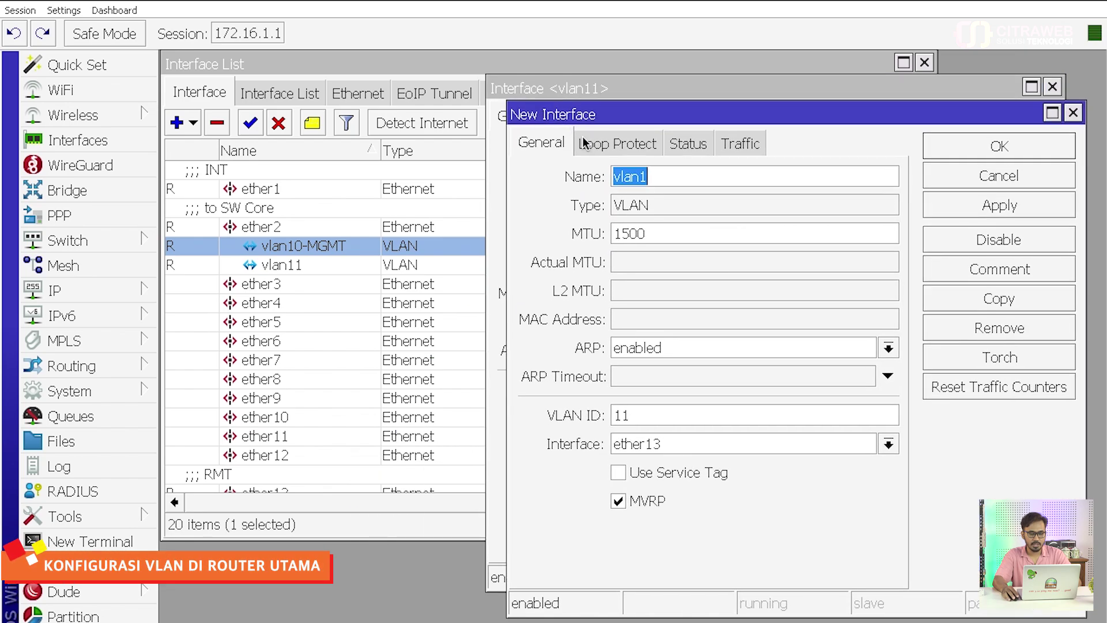
pyautogui.click(669, 180)
pyautogui.click(633, 413)
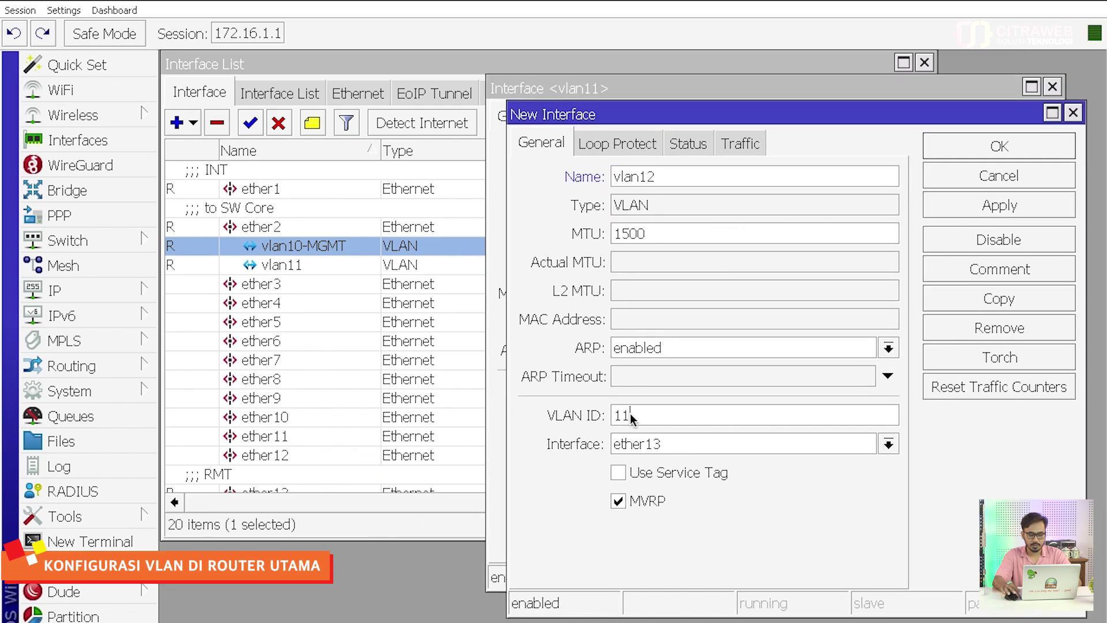
pyautogui.press('BackSpace')
pyautogui.write('2')
pyautogui.click(663, 444)
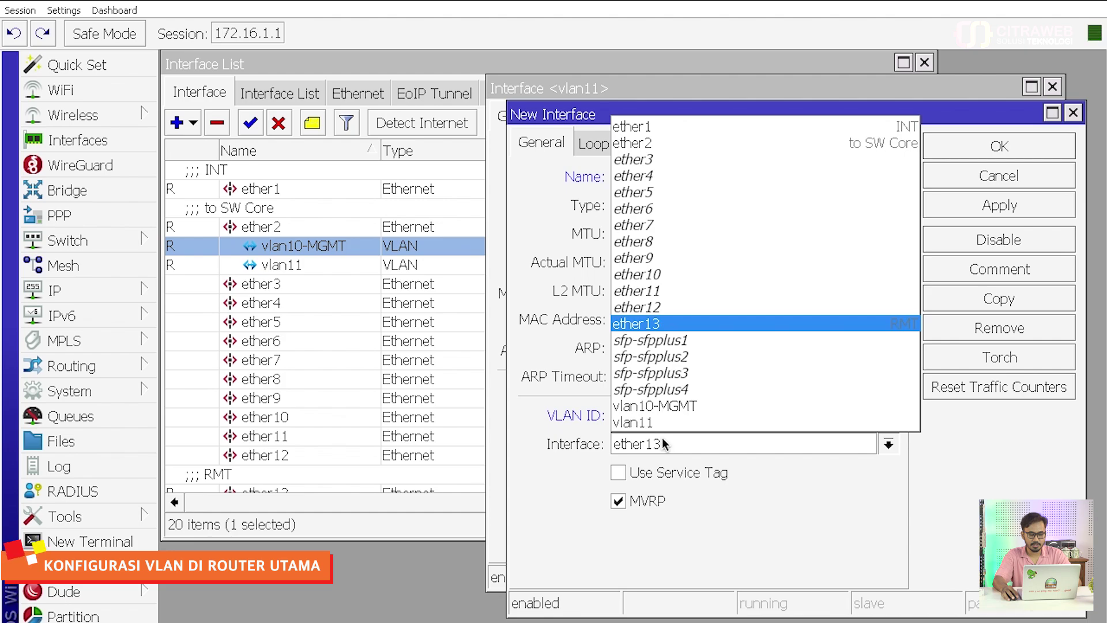
pyautogui.click(690, 142)
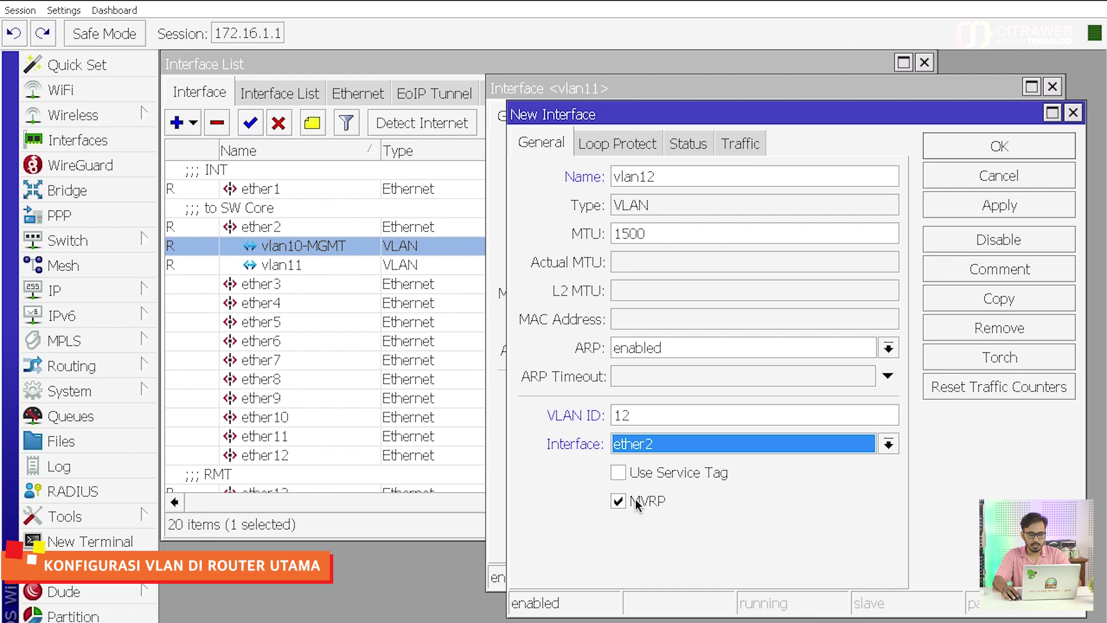
pyautogui.click(975, 205)
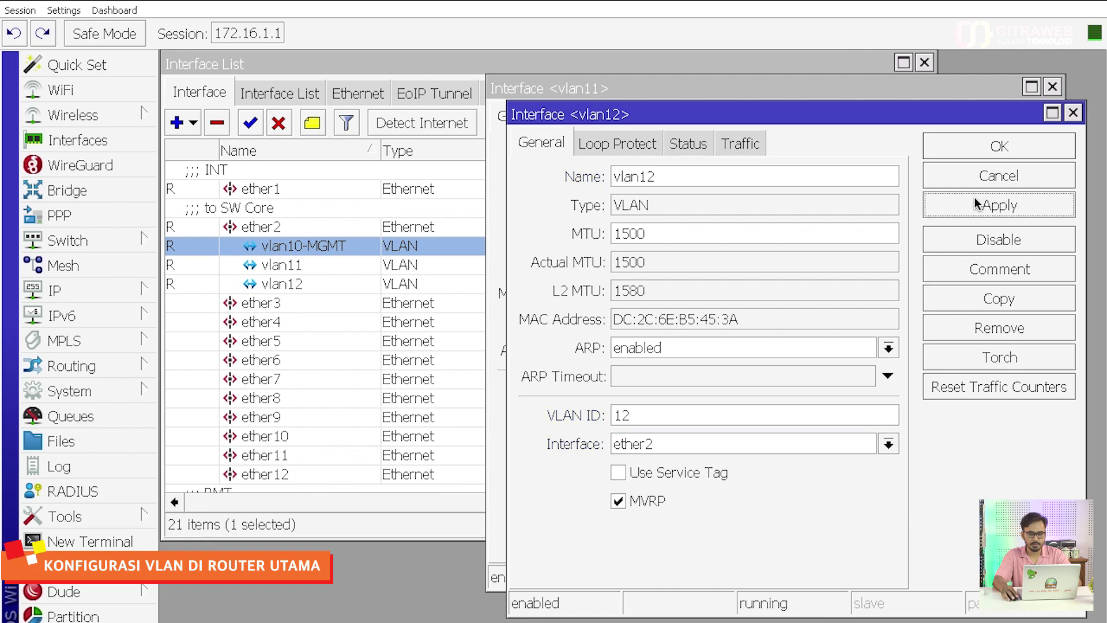
# Copy vlan12 into a new VLAN interface named vlan13 with VLAN ID 13, apply it, and close the three VLAN interface windows.
pyautogui.click(972, 299)
pyautogui.click(548, 185)
pyautogui.press('BackSpace')
pyautogui.write('3')
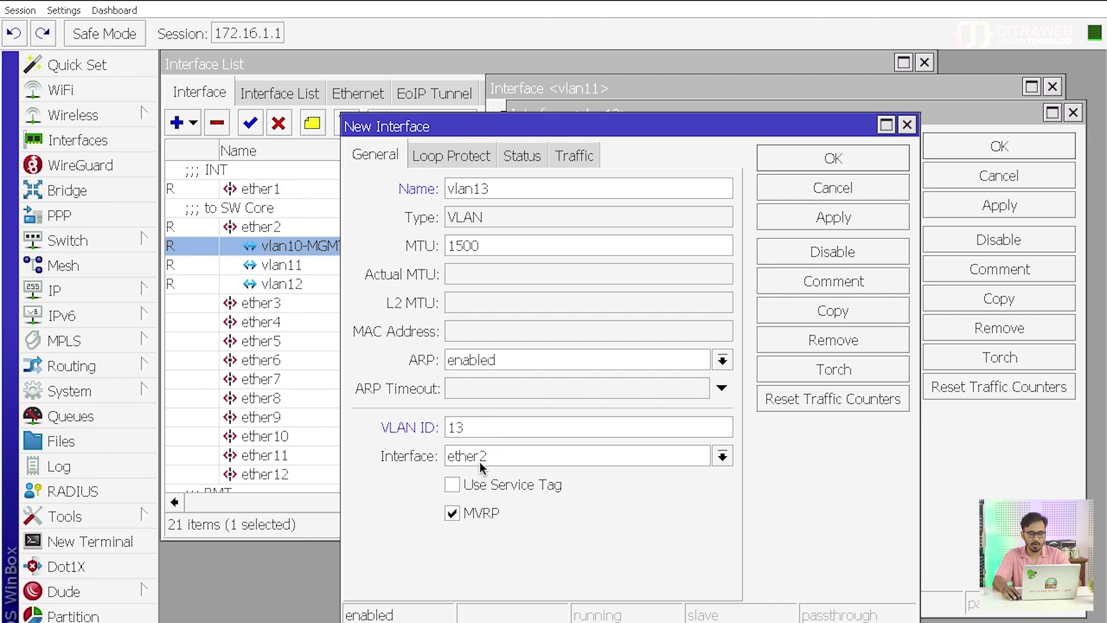
pyautogui.click(800, 219)
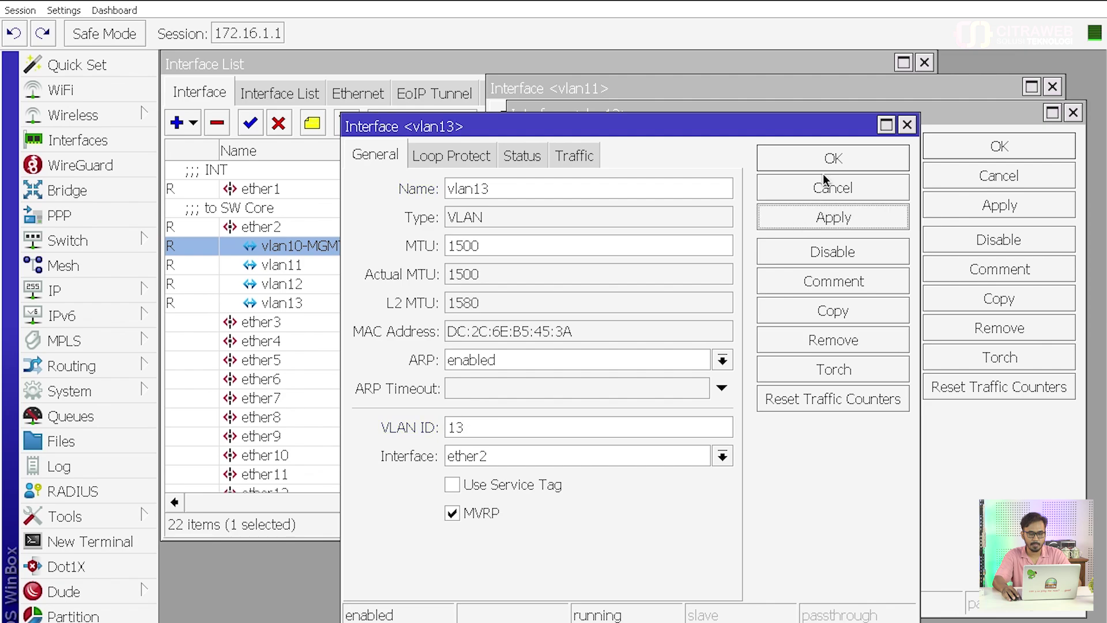
pyautogui.click(822, 164)
pyautogui.click(1005, 151)
pyautogui.click(990, 128)
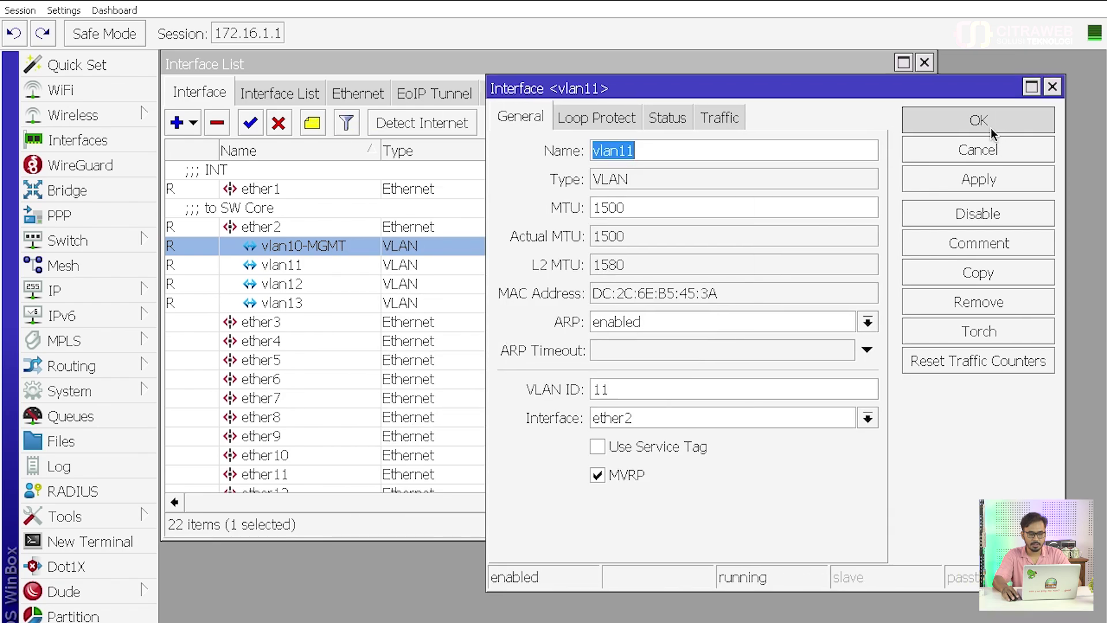
# Check the MVRP setting of vlan10-MGMT, and look over vlan11, vlan12 and vlan13 under ether2 in the interface list.
pyautogui.doubleClick(323, 252)
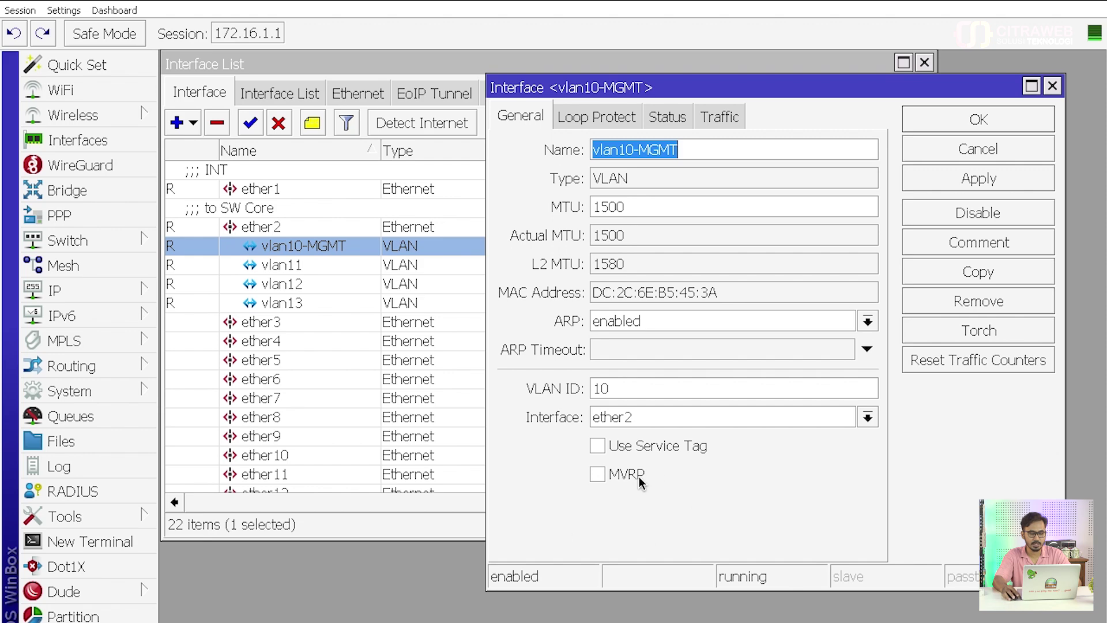
pyautogui.press('Escape')
pyautogui.click(286, 302)
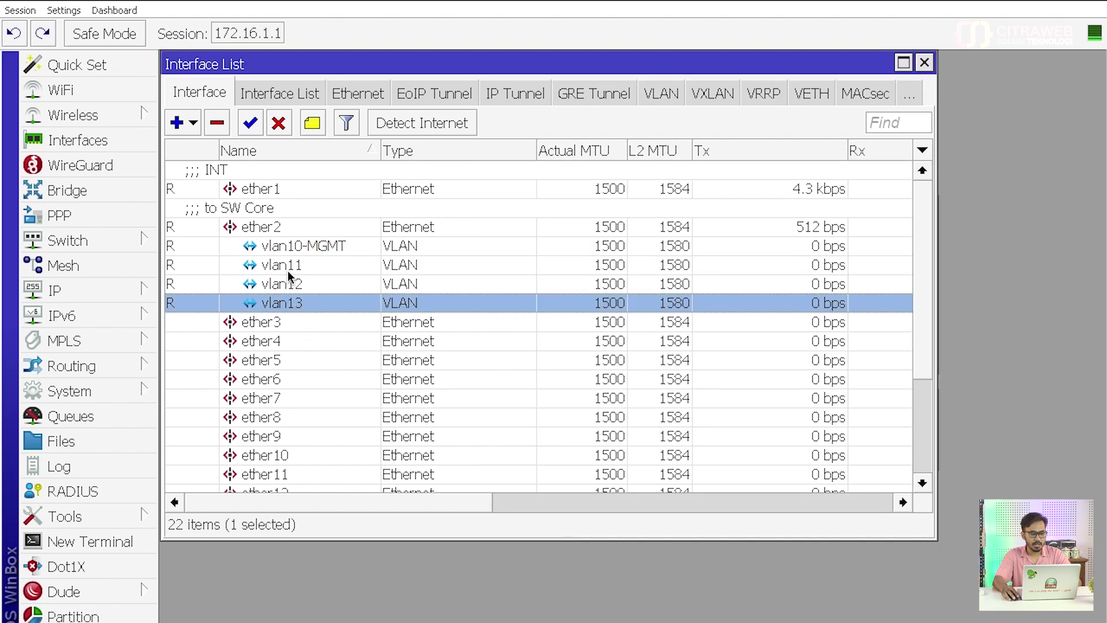
pyautogui.click(288, 270)
pyautogui.click(289, 286)
pyautogui.click(291, 302)
pyautogui.click(291, 271)
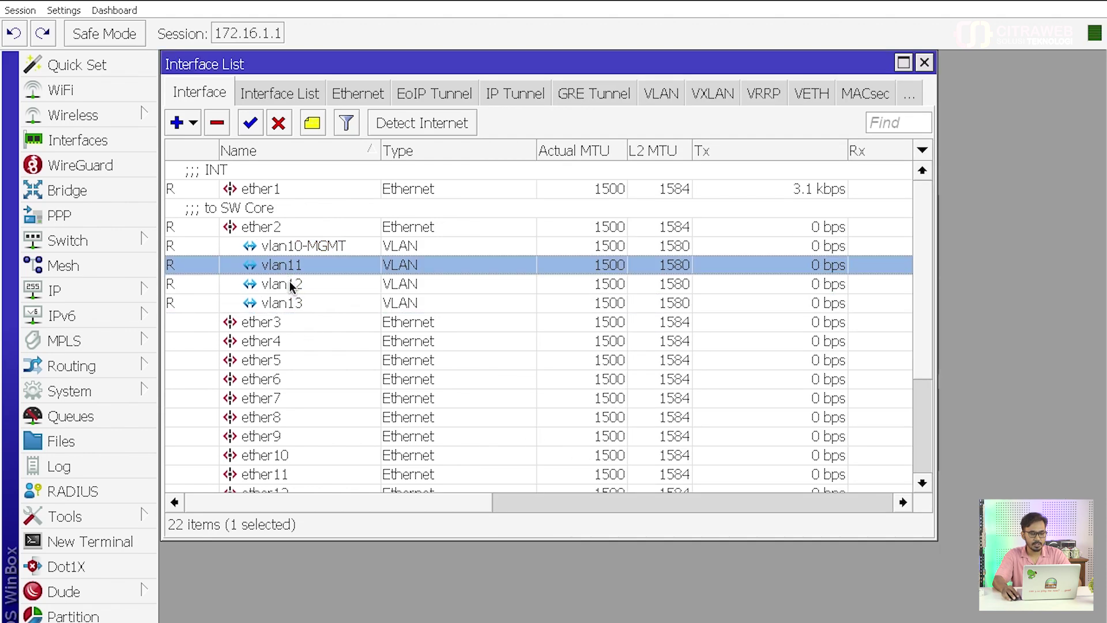
pyautogui.click(291, 285)
pyautogui.click(289, 303)
# Add the IP address 10.0.11.1/24 on interface vlan11 and apply it.
pyautogui.click(80, 290)
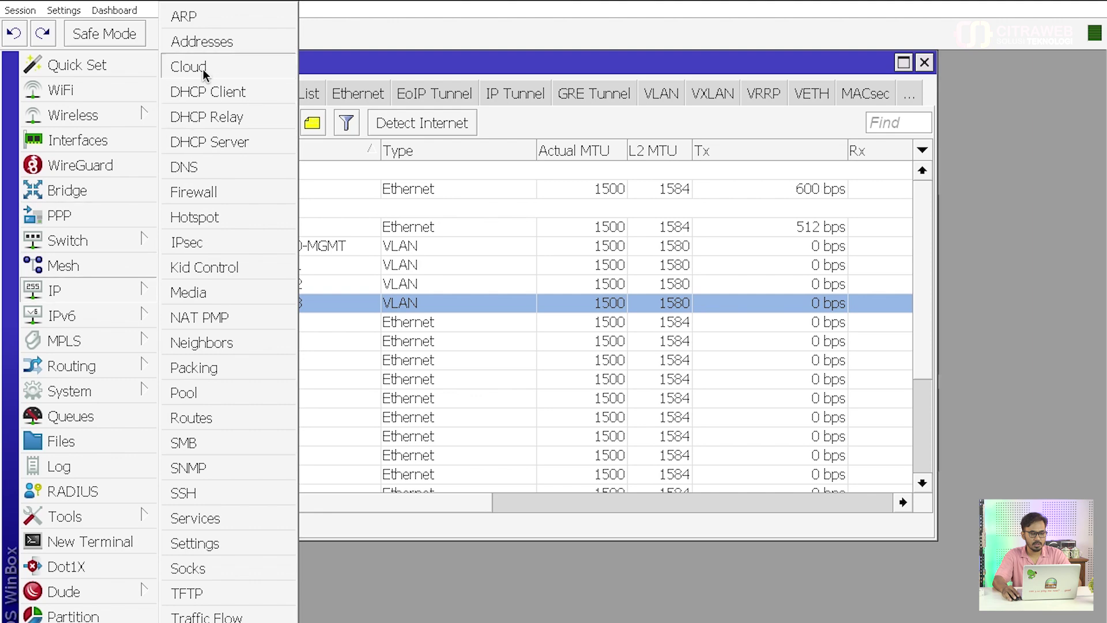
pyautogui.click(210, 46)
pyautogui.moveTo(445, 164); pyautogui.dragTo(608, 147)
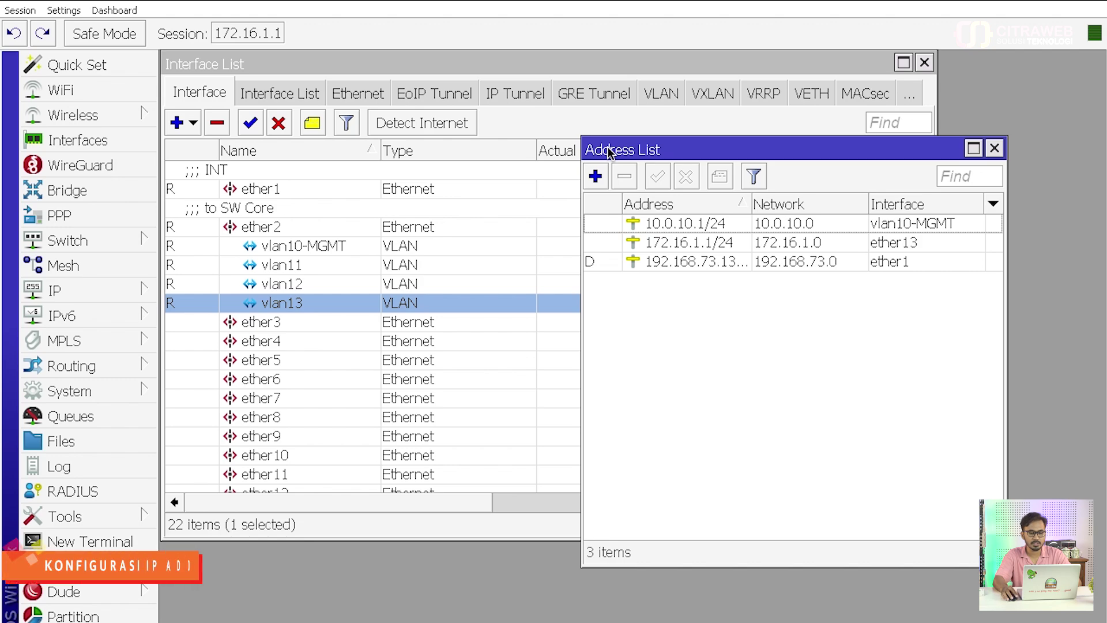
pyautogui.click(596, 176)
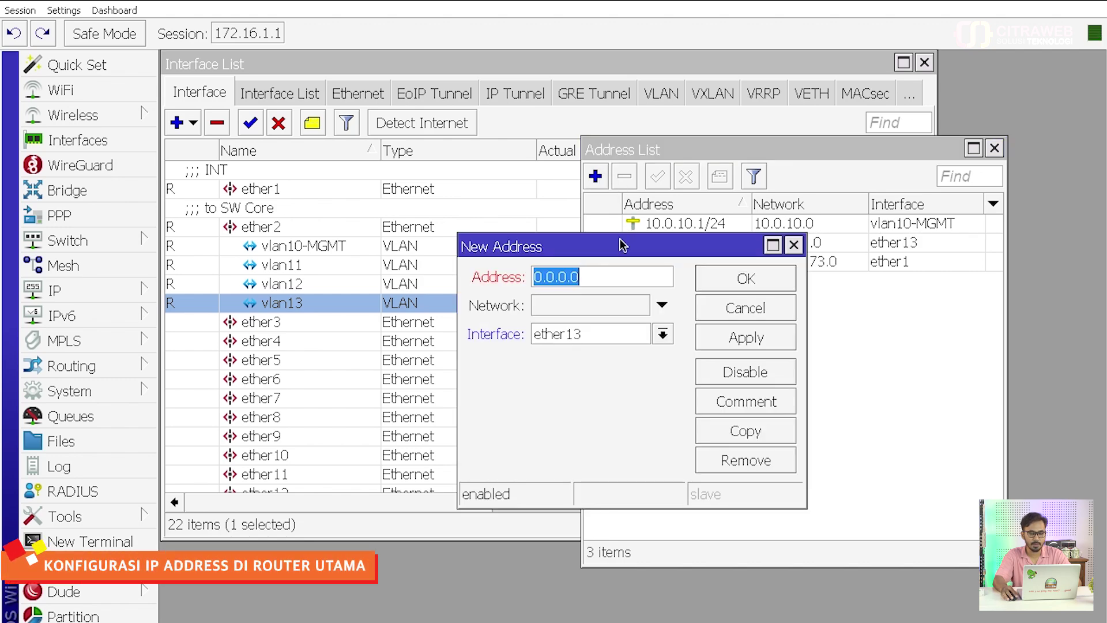
pyautogui.moveTo(630, 245); pyautogui.dragTo(711, 322)
pyautogui.write('10')
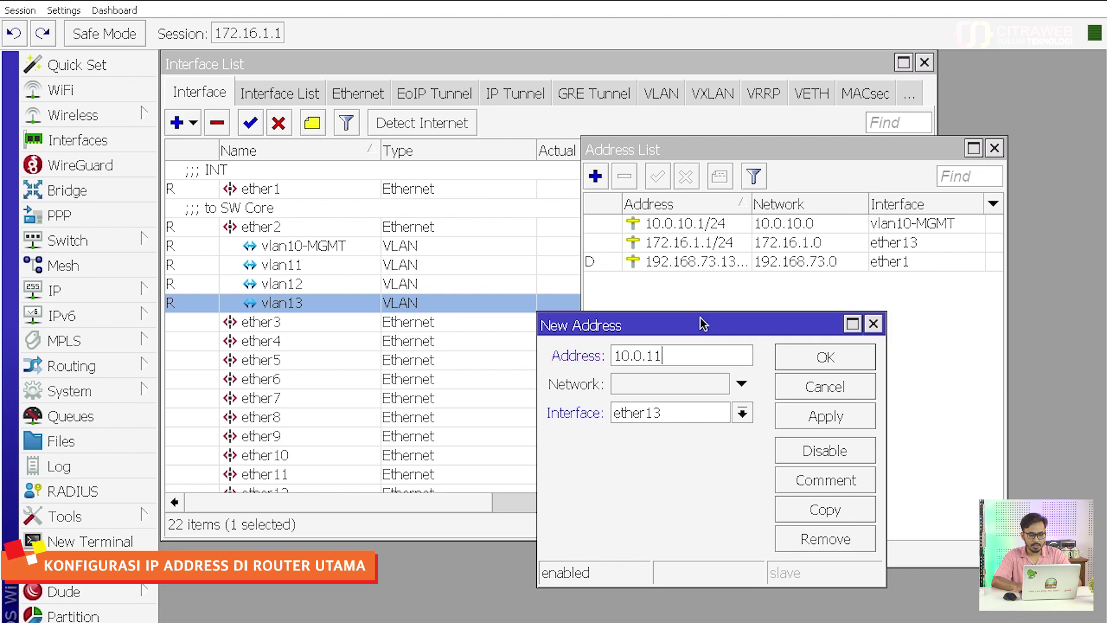
pyautogui.write('.0.11.1/24')
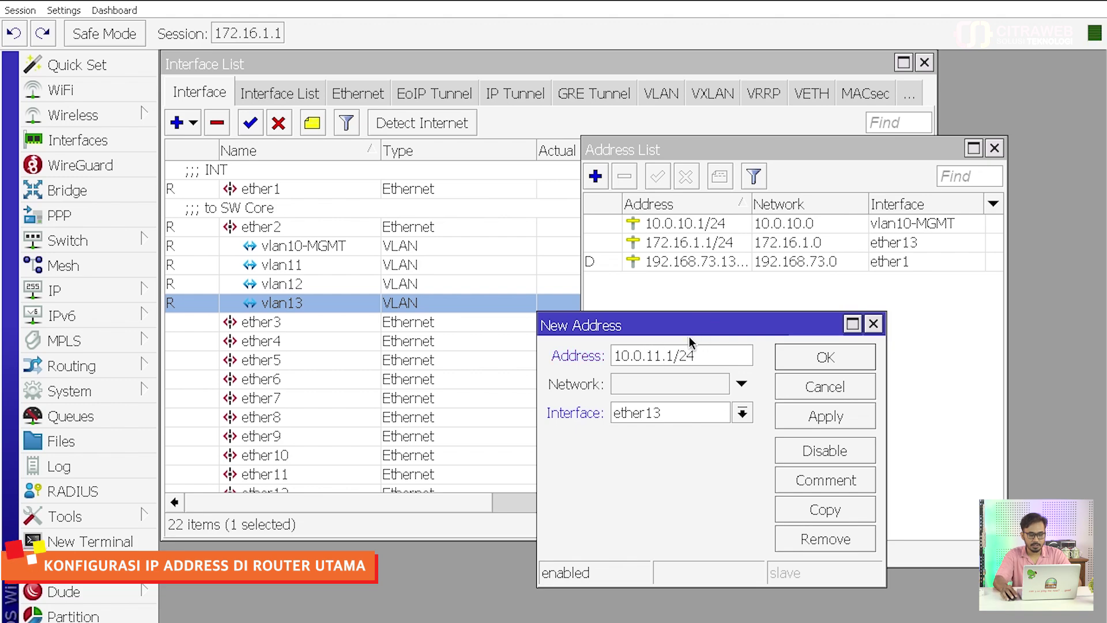
pyautogui.click(687, 418)
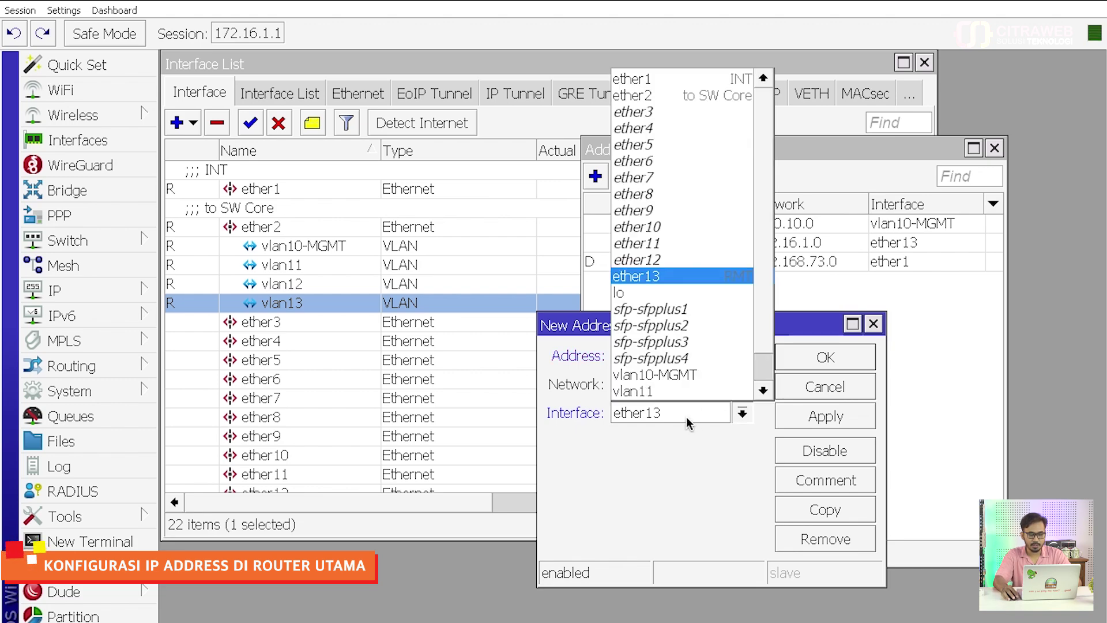
pyautogui.scroll(-1, 691, 391)
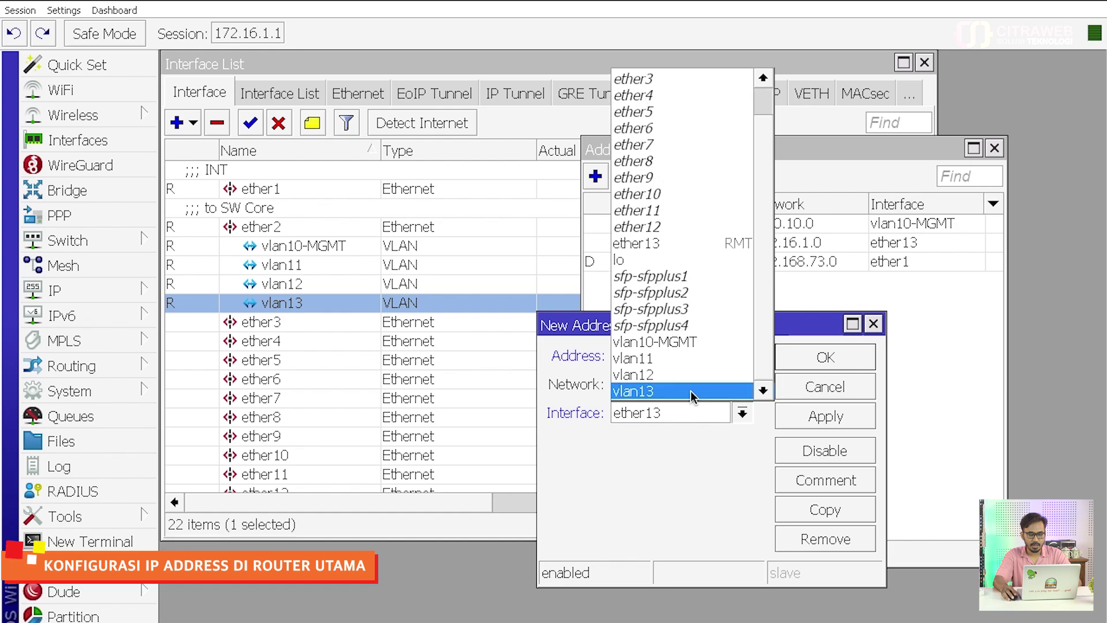
pyautogui.click(691, 357)
pyautogui.click(819, 417)
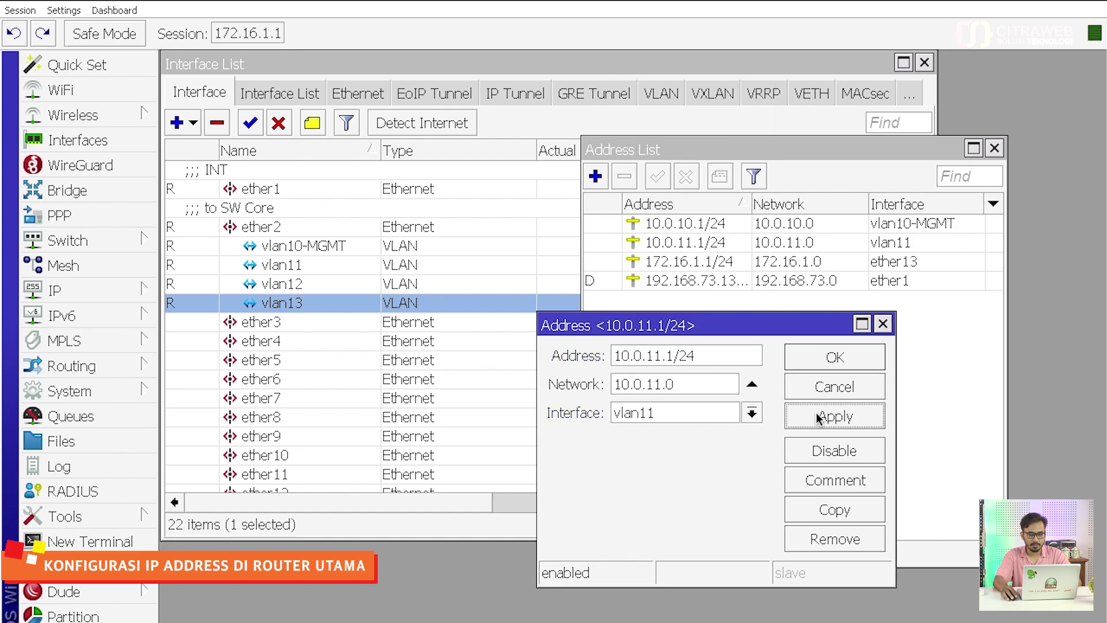
# Copy the vlan11 address entry into a new one with address 10.0.12.1/24 on interface vlan12, and apply it.
pyautogui.click(843, 509)
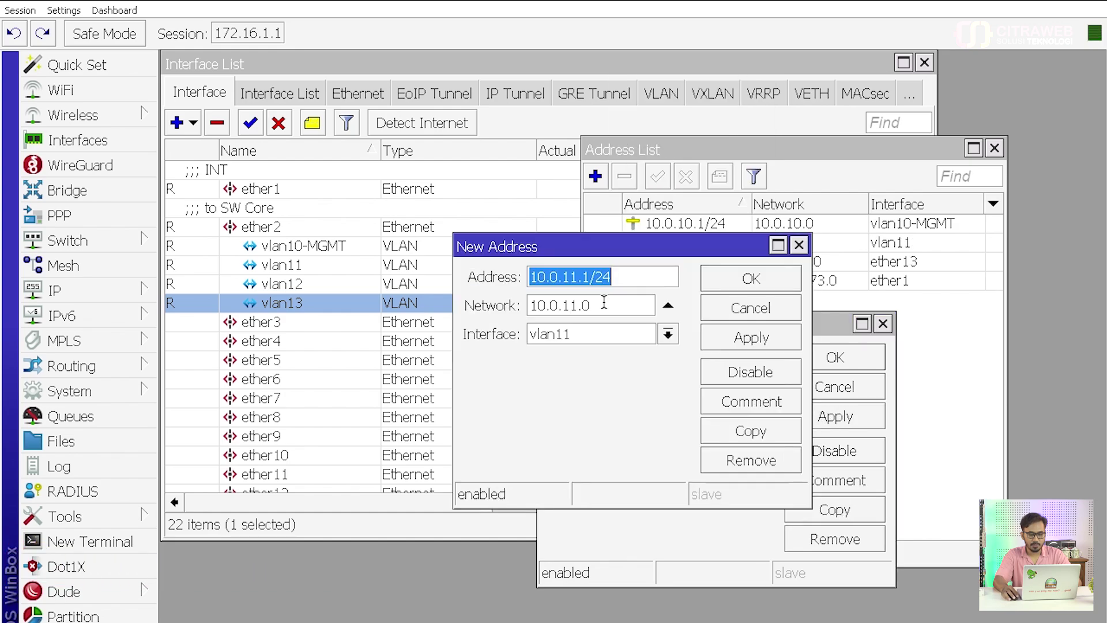
pyautogui.moveTo(534, 243); pyautogui.dragTo(826, 249)
pyautogui.click(872, 284)
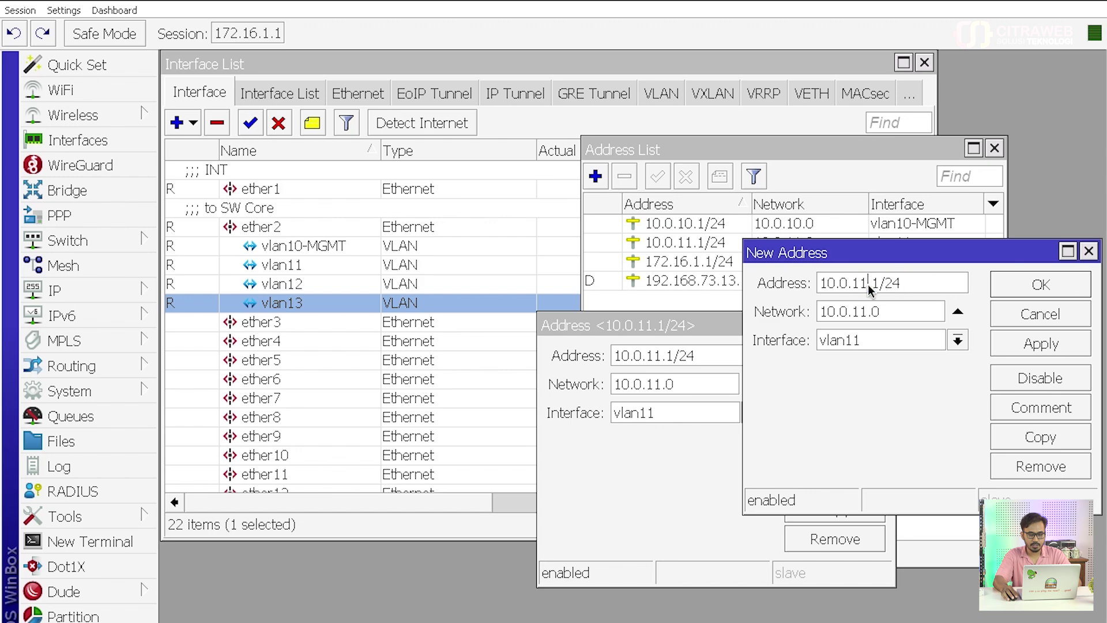
pyautogui.click(876, 340)
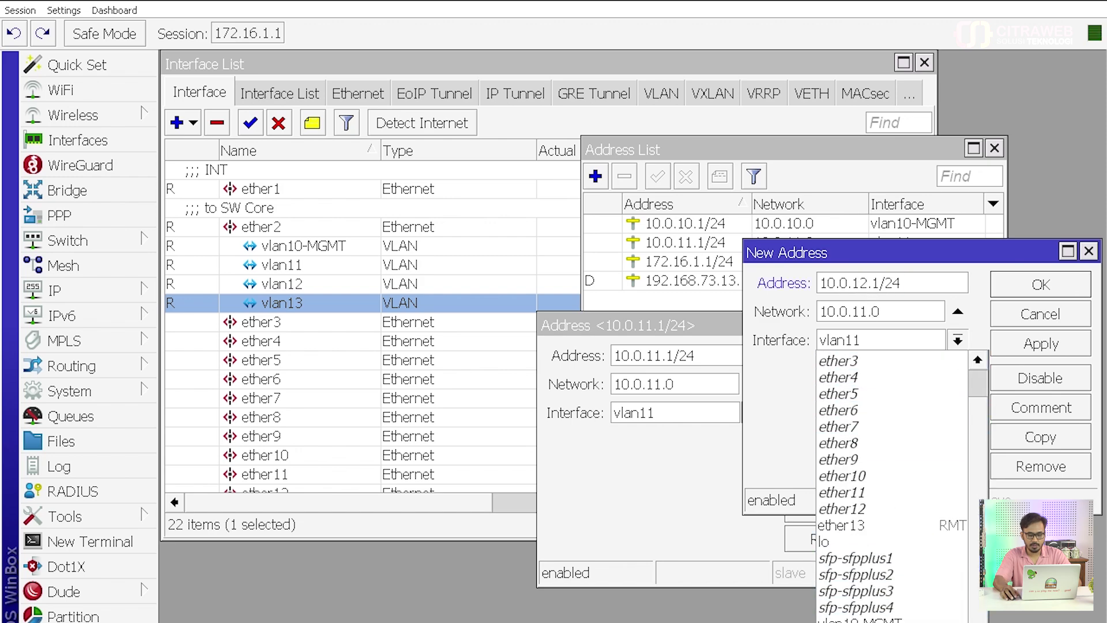
pyautogui.click(854, 619)
pyautogui.click(1038, 346)
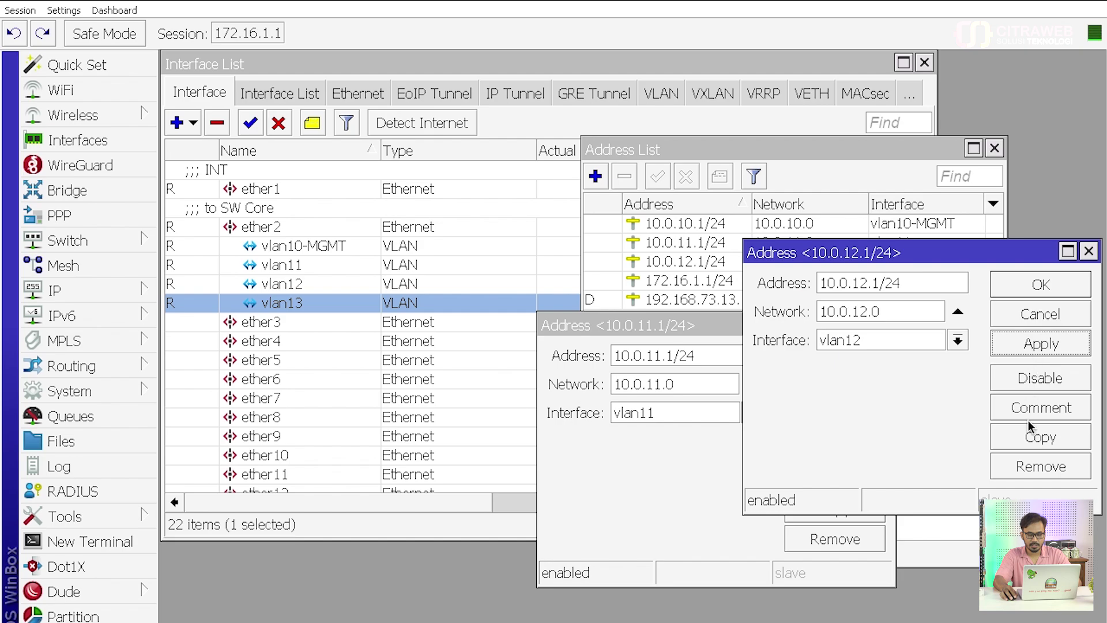
# Copy the vlan12 address entry as 10.0.13.1/24 on interface vlan13, close the address entries, and select the three new addresses in the list.
pyautogui.click(1028, 439)
pyautogui.click(576, 276)
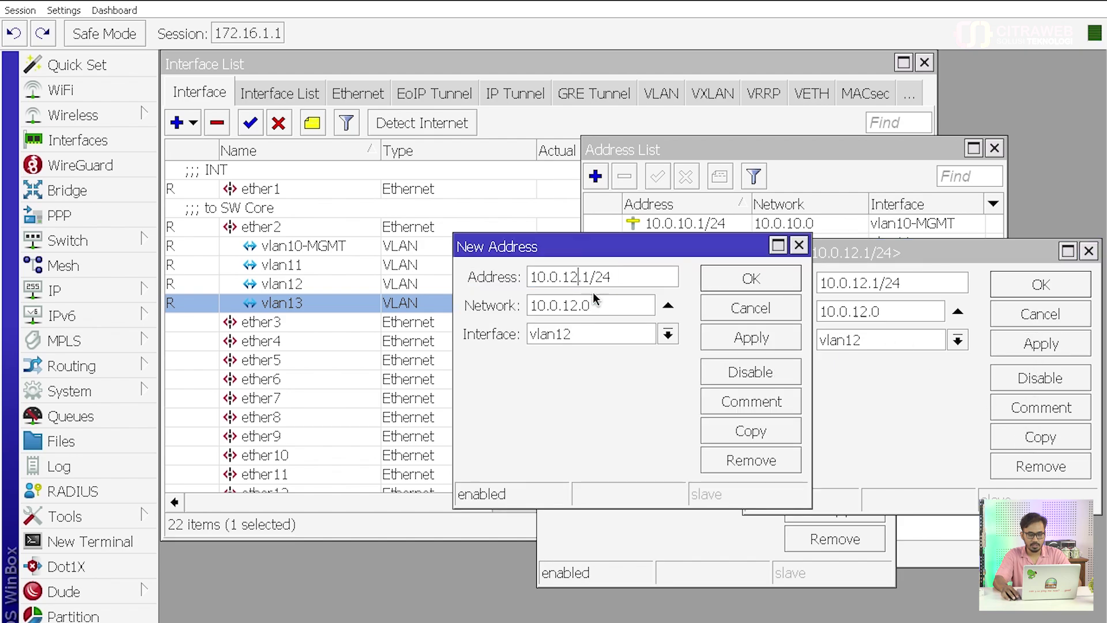
pyautogui.press('BackSpace')
pyautogui.write('3')
pyautogui.click(634, 342)
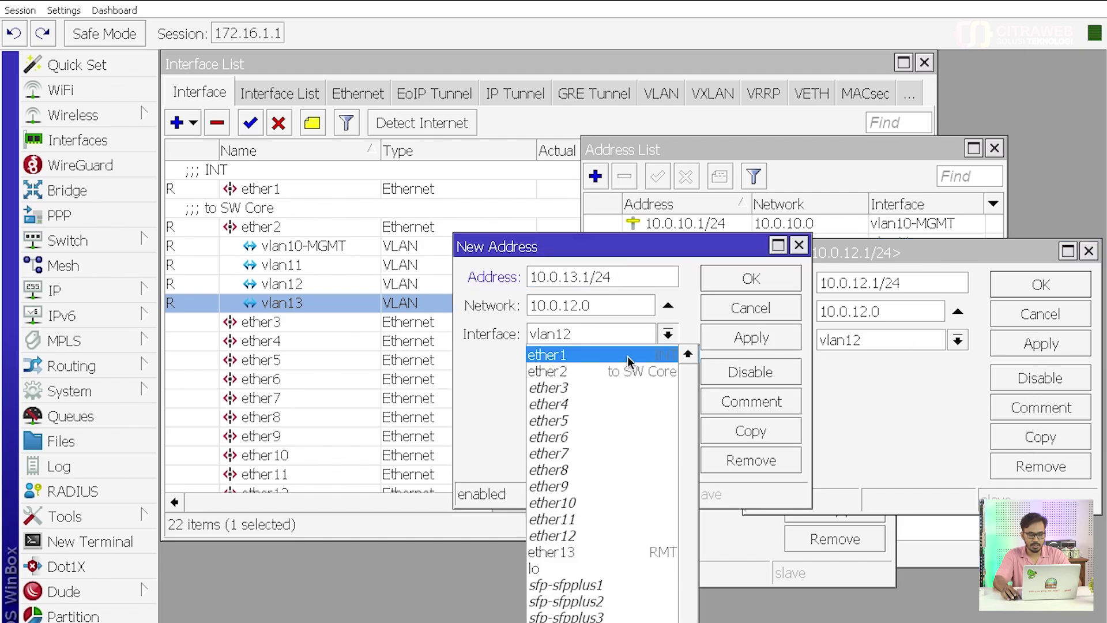
pyautogui.scroll(-1, 599, 496)
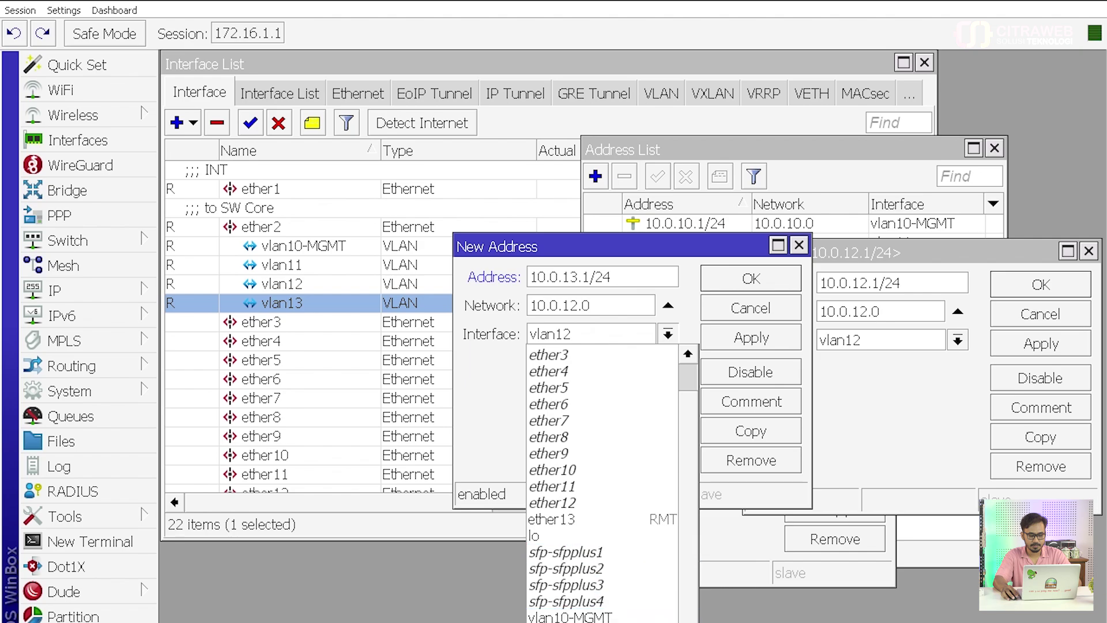
pyautogui.click(570, 620)
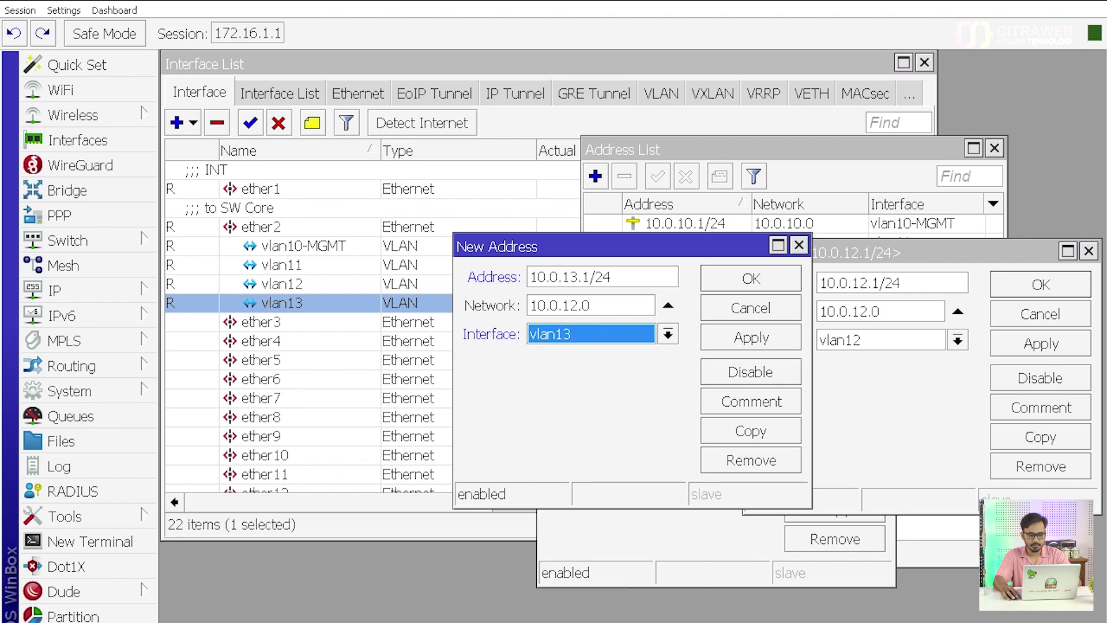
pyautogui.click(767, 345)
pyautogui.click(771, 287)
pyautogui.click(1014, 285)
pyautogui.click(790, 353)
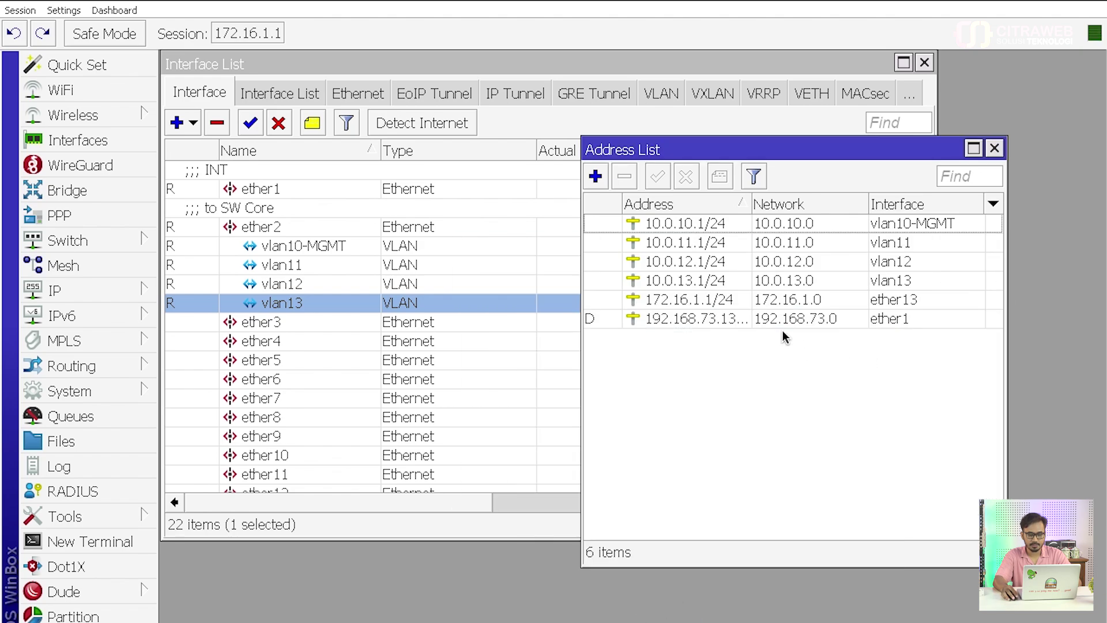
pyautogui.click(751, 281)
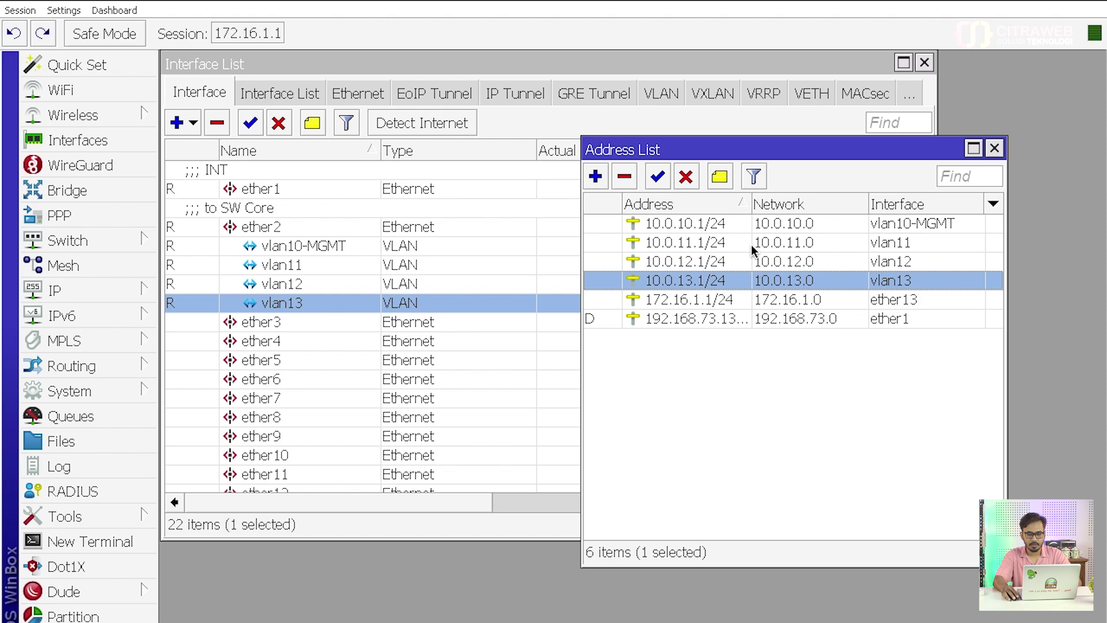
pyautogui.keyDown('shift'); pyautogui.click(752, 244); pyautogui.keyUp('shift')
# Set up a DHCP server on vlan11 for network 10.0.11.0/24, keeping the suggested gateway, address pool, DNS server and 00:30:00 lease time.
pyautogui.click(134, 289)
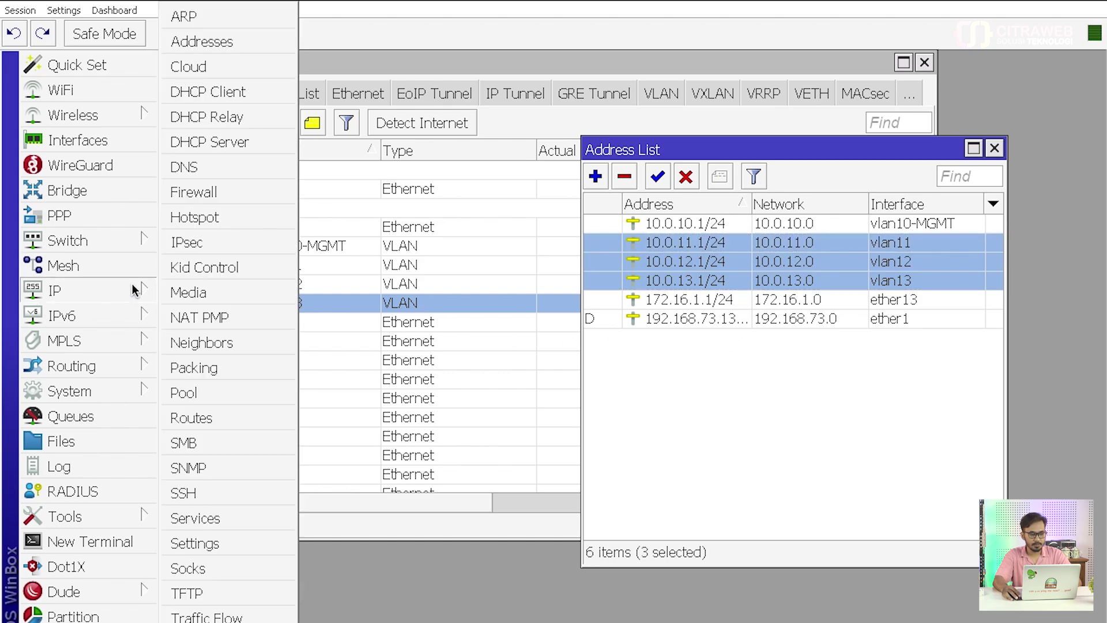
pyautogui.click(239, 142)
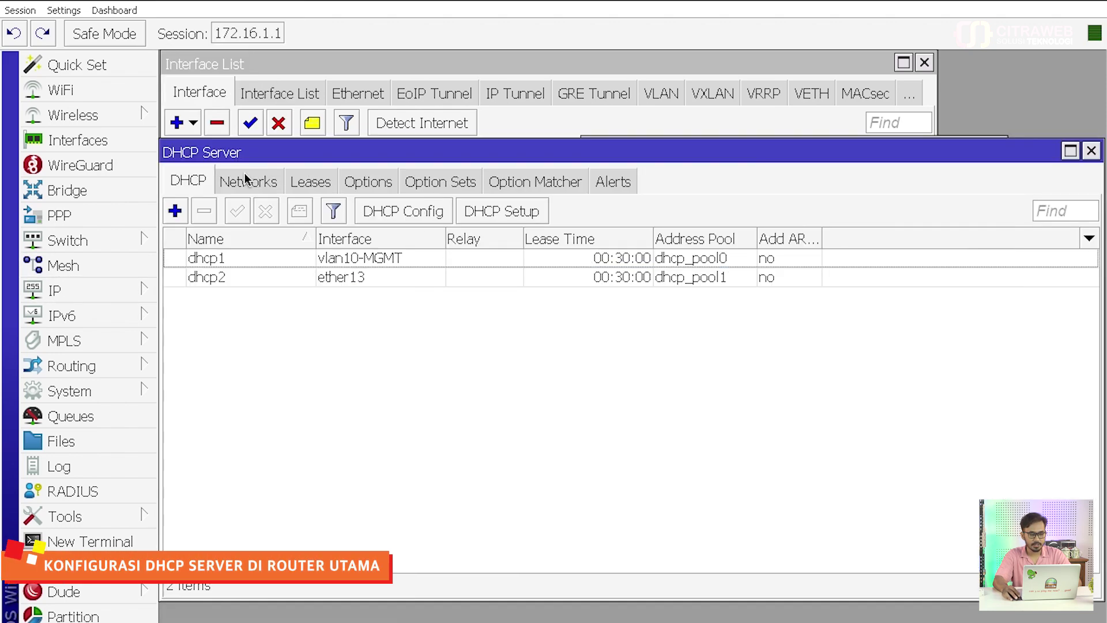
pyautogui.click(517, 216)
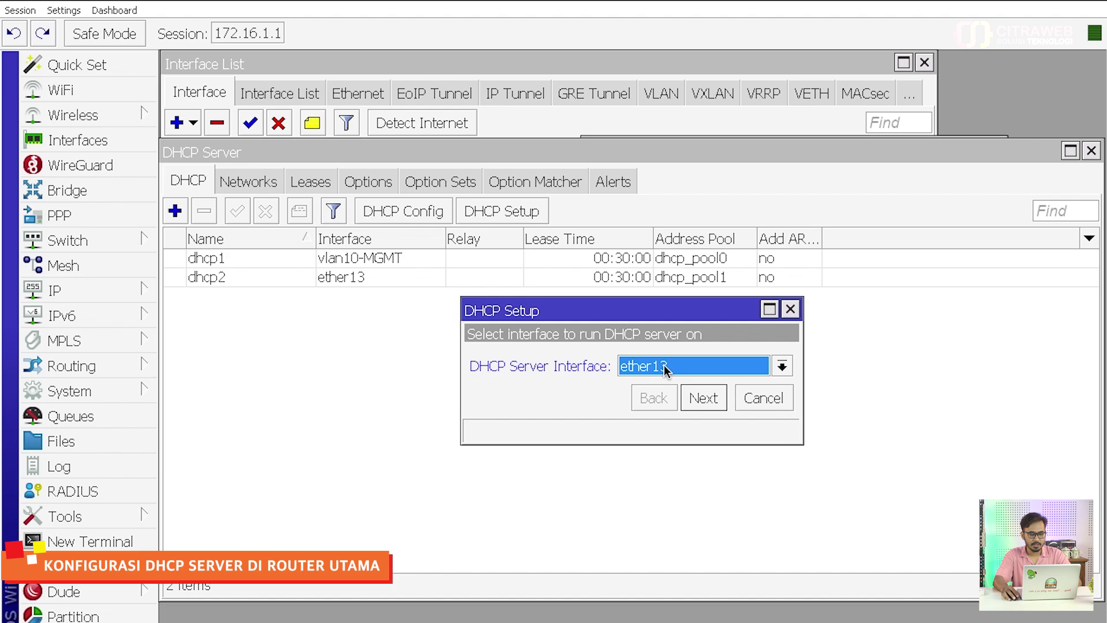
pyautogui.click(697, 369)
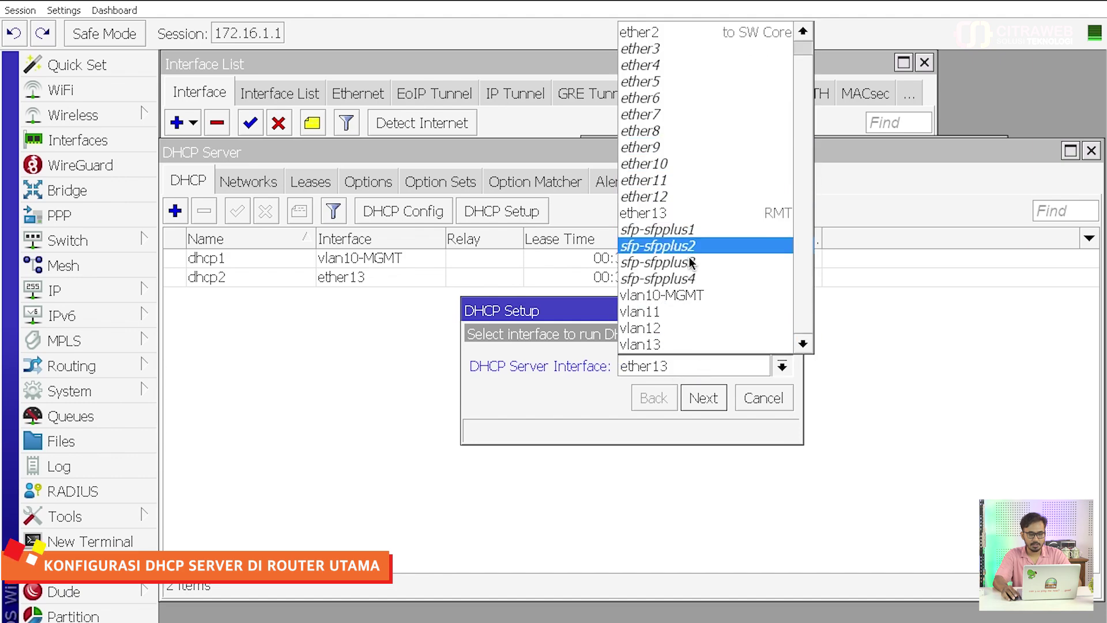
pyautogui.click(676, 309)
pyautogui.click(700, 397)
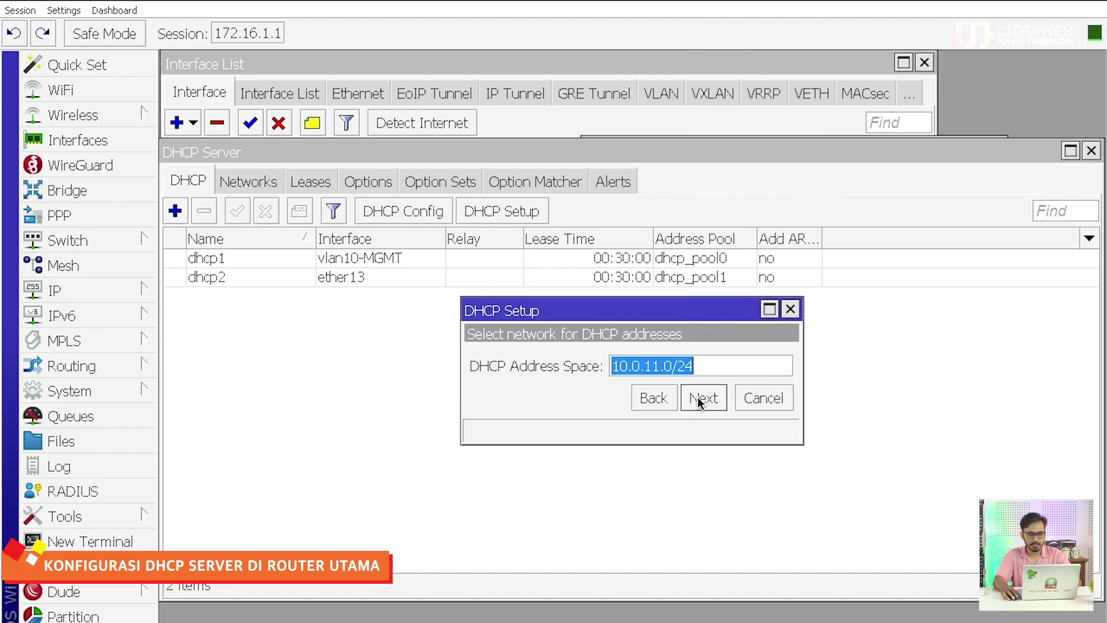
pyautogui.click(698, 399)
pyautogui.click(699, 399)
pyautogui.click(698, 399)
pyautogui.click(699, 399)
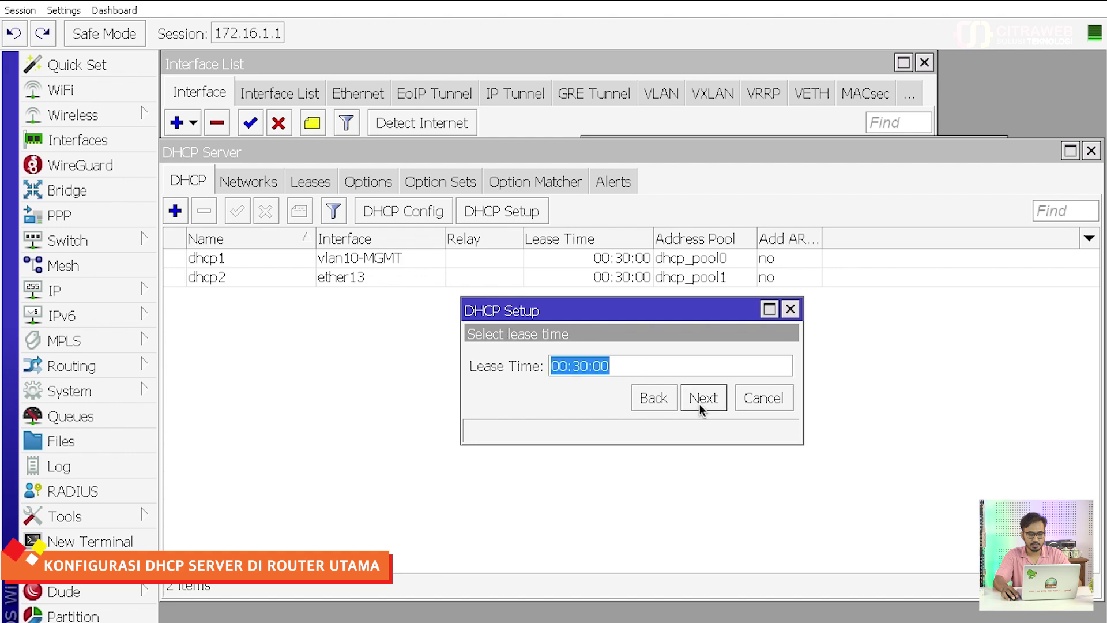
pyautogui.click(698, 399)
pyautogui.click(637, 365)
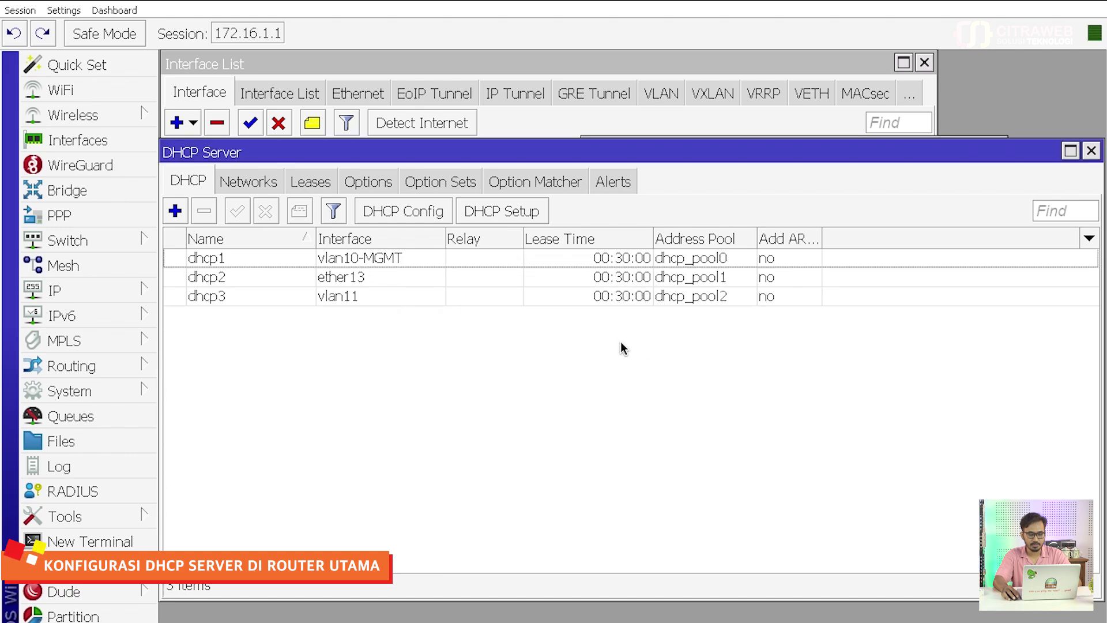
# Set up a DHCP server on vlan12 with the suggested settings, including DNS server 192.168.73.1.
pyautogui.click(503, 208)
pyautogui.click(715, 365)
pyautogui.click(694, 344)
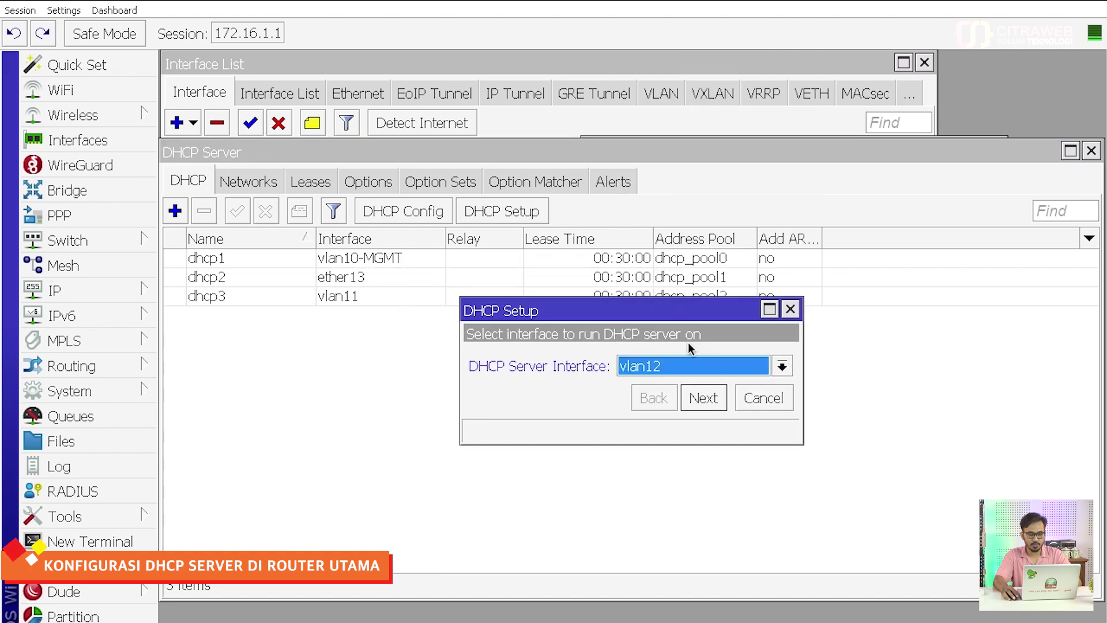
pyautogui.click(703, 398)
pyautogui.click(703, 398)
pyautogui.click(704, 398)
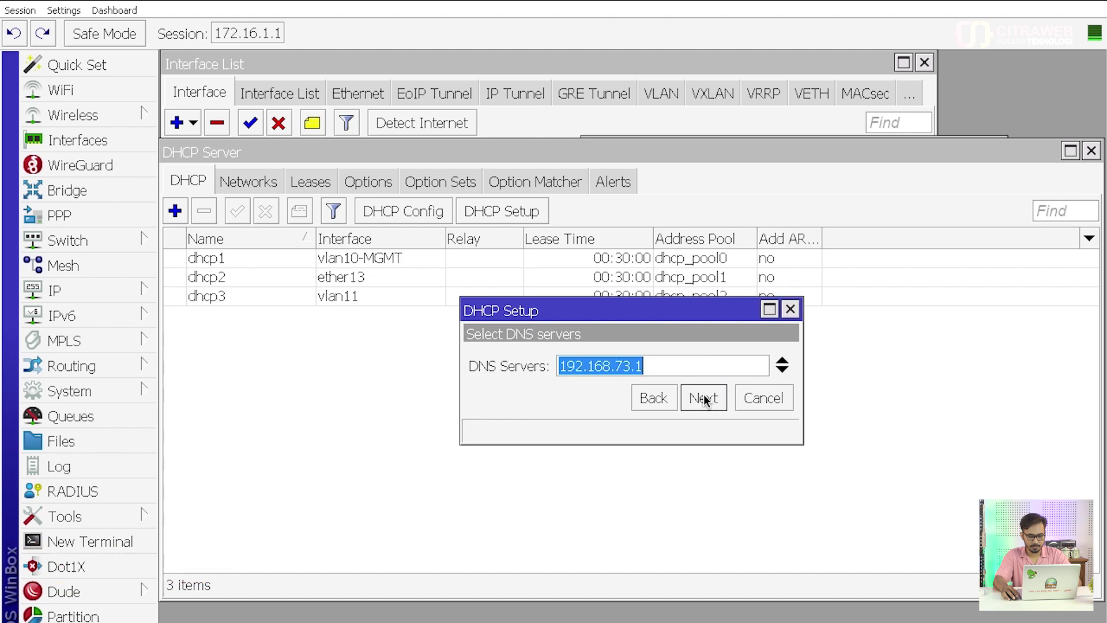
pyautogui.click(703, 397)
pyautogui.click(704, 398)
pyautogui.click(647, 369)
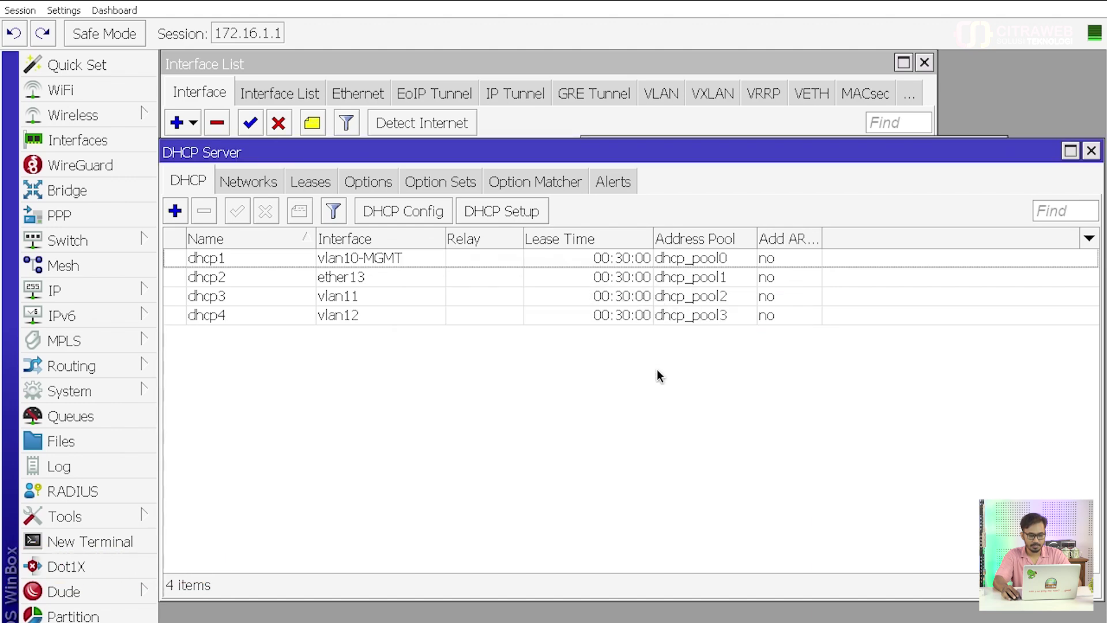
# Set up a DHCP server on vlan13, accepting the suggested settings with DNS server 192.168.73.1.
pyautogui.click(522, 210)
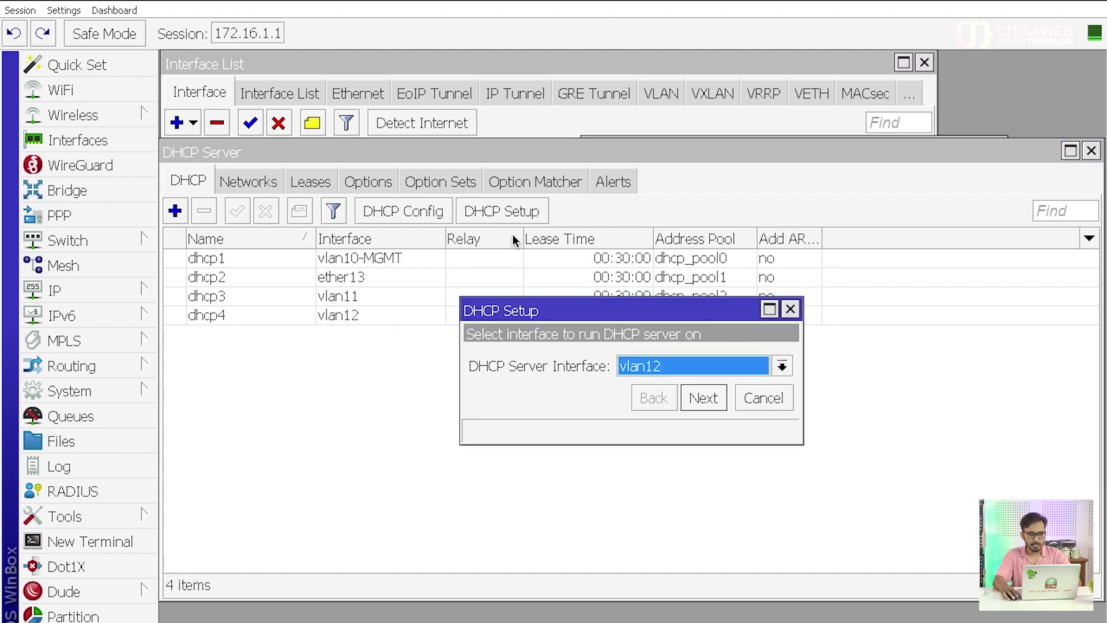
pyautogui.click(691, 366)
pyautogui.scroll(-1, 701, 344)
pyautogui.click(693, 344)
pyautogui.click(712, 398)
pyautogui.click(709, 396)
pyautogui.click(709, 397)
pyautogui.click(708, 398)
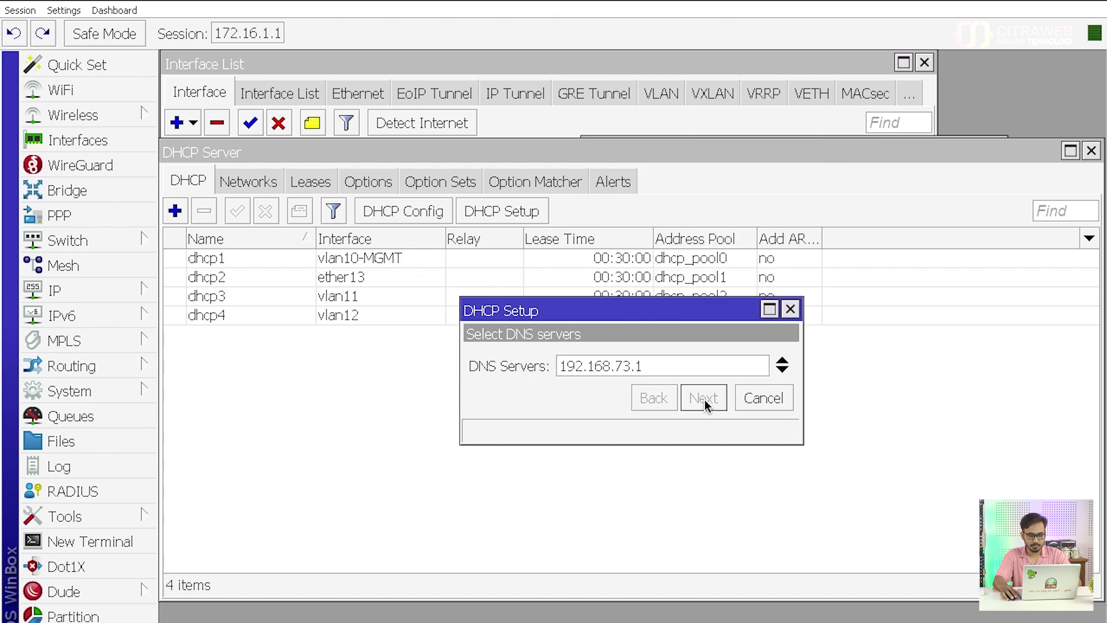
pyautogui.click(704, 403)
pyautogui.click(698, 400)
pyautogui.click(649, 374)
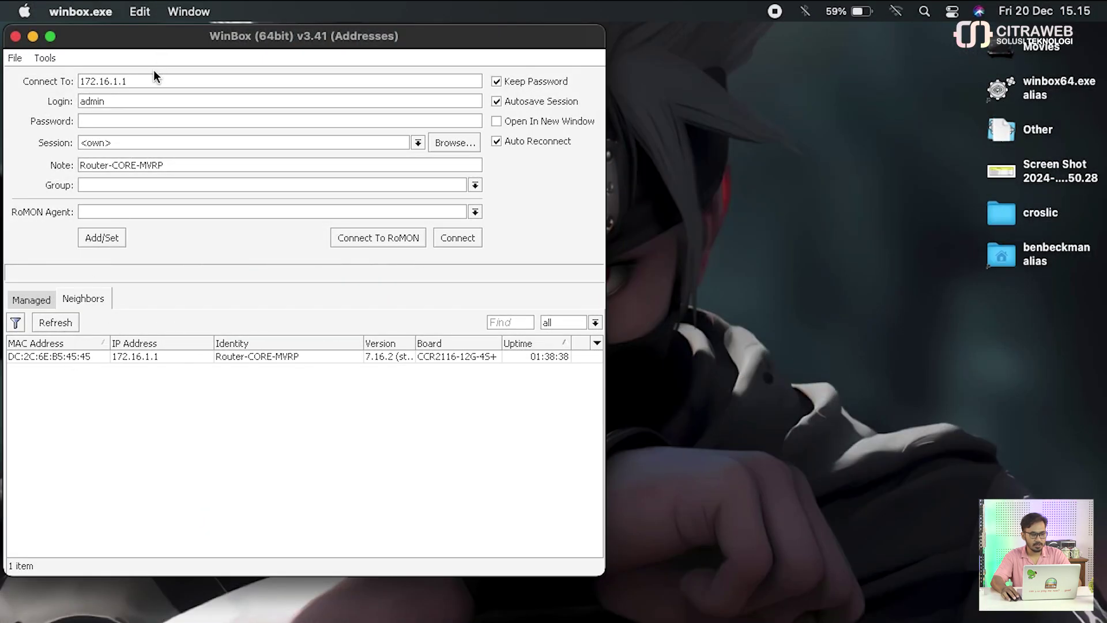
# Connect to the core switch at 10.0.10.2 as admin, enlarge its window to full screen and dismiss the password change.
pyautogui.click(40, 71)
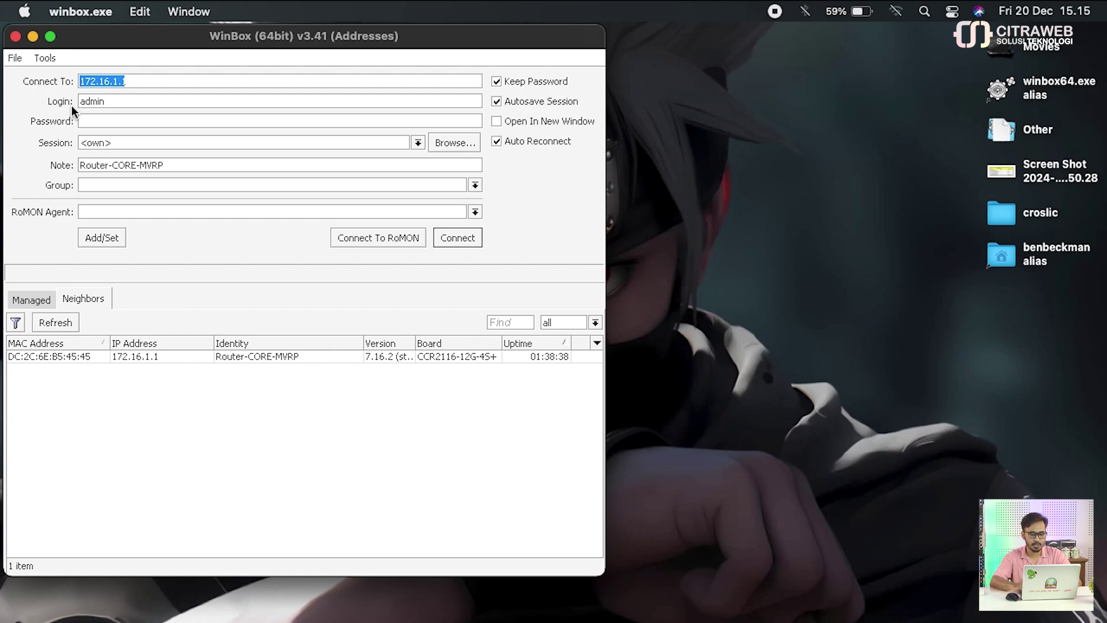
pyautogui.write('10.0.')
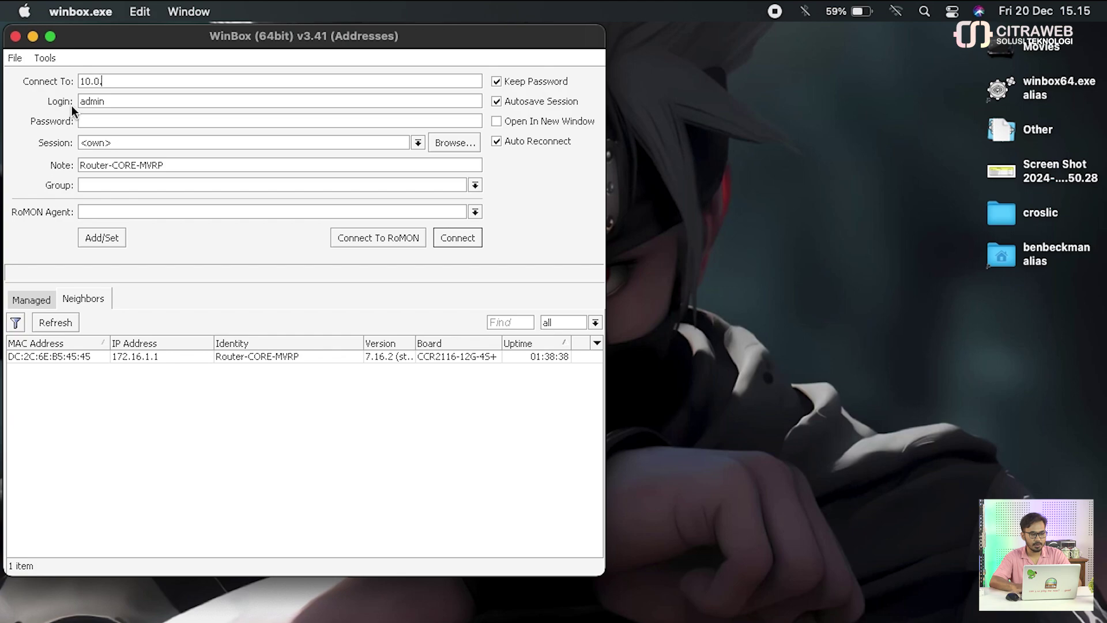
pyautogui.write('10.3')
pyautogui.press('Return')
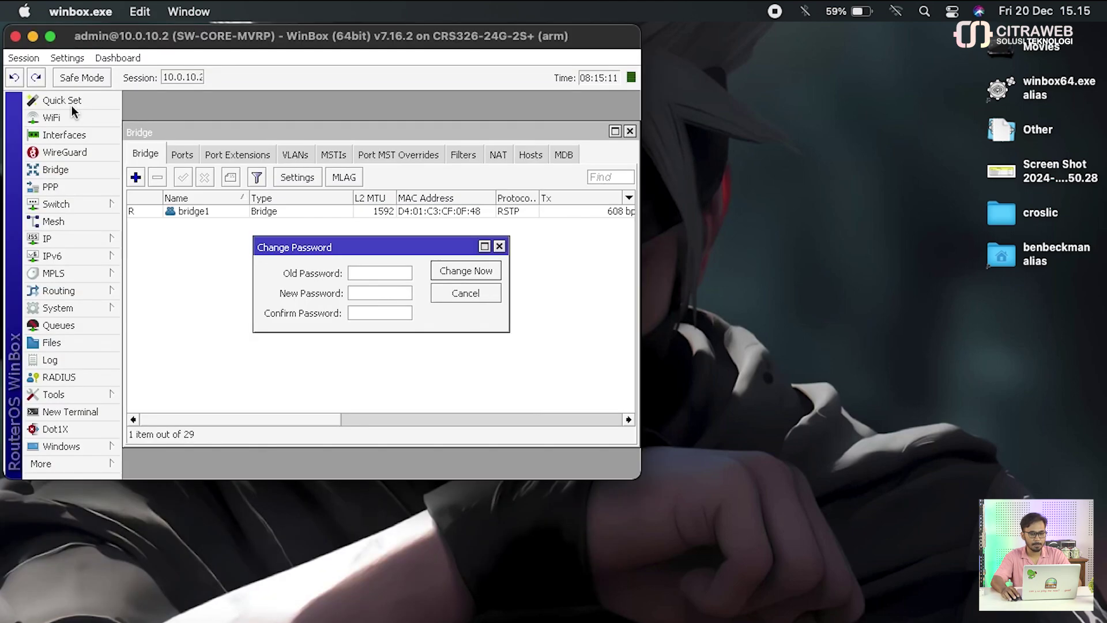
pyautogui.click(50, 37)
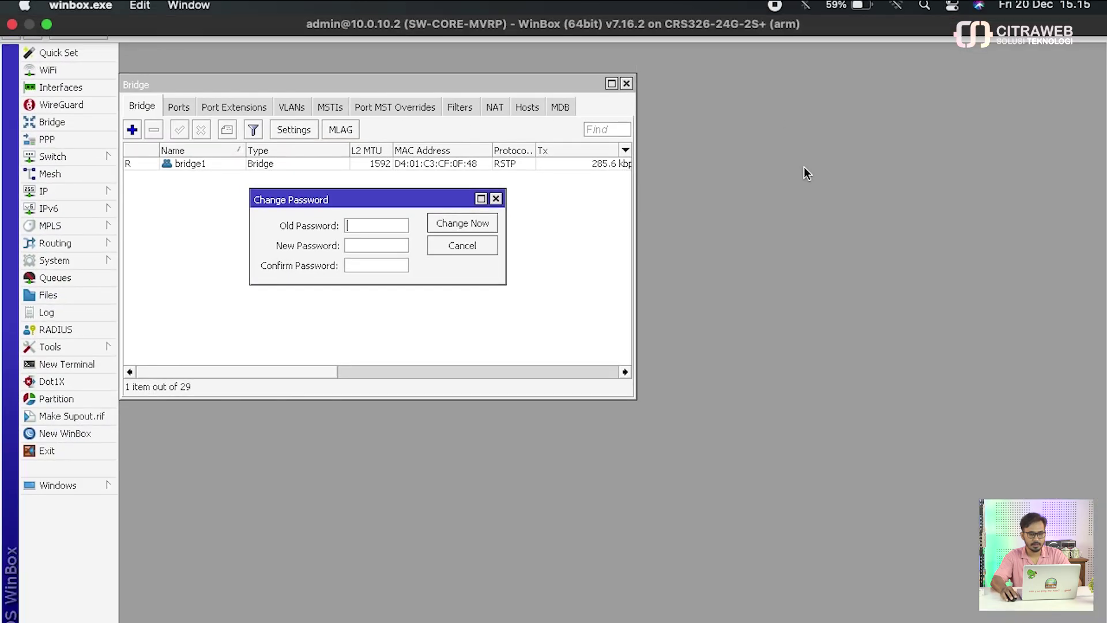
pyautogui.click(462, 249)
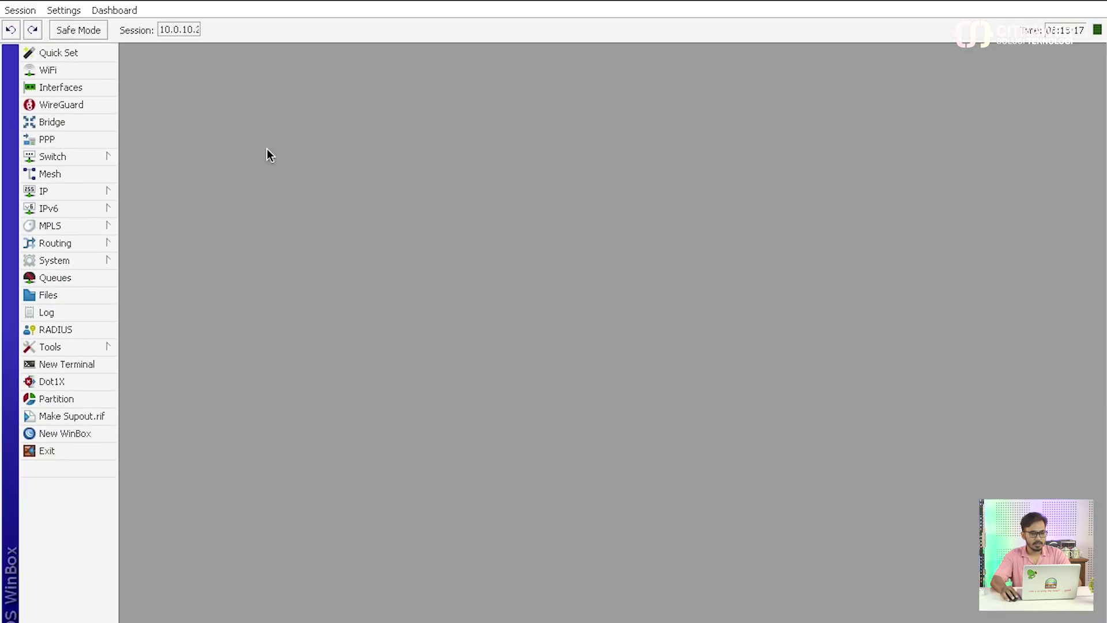
# Enlarge the interface text of the core switch session to a comfortable reading size.
pyautogui.click(55, 10)
pyautogui.click(89, 67)
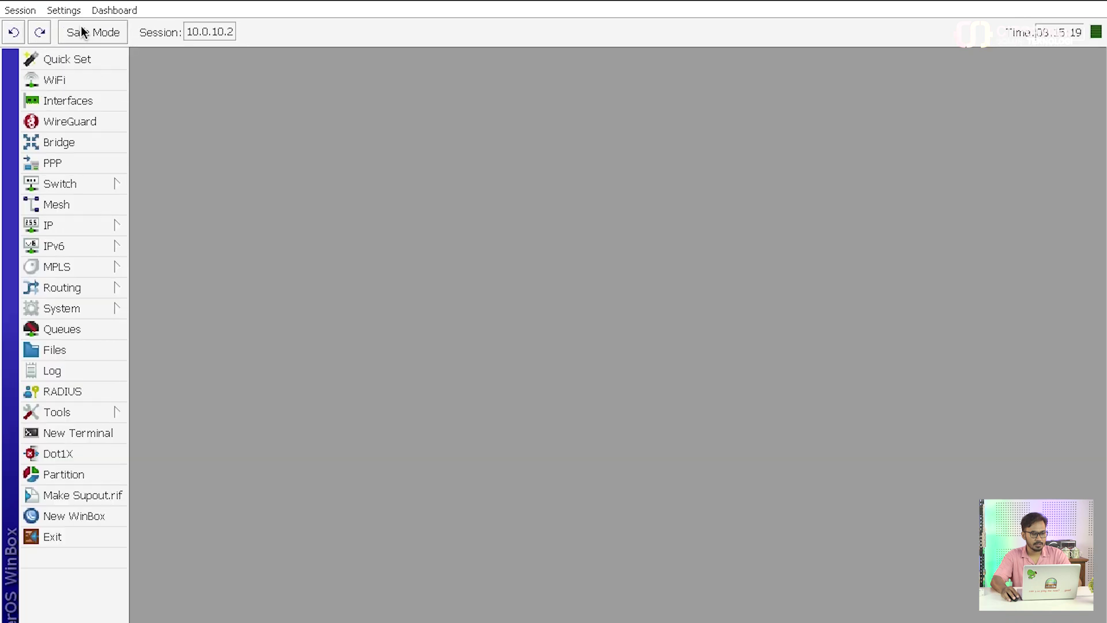
pyautogui.click(64, 9)
pyautogui.click(82, 62)
pyautogui.click(73, 13)
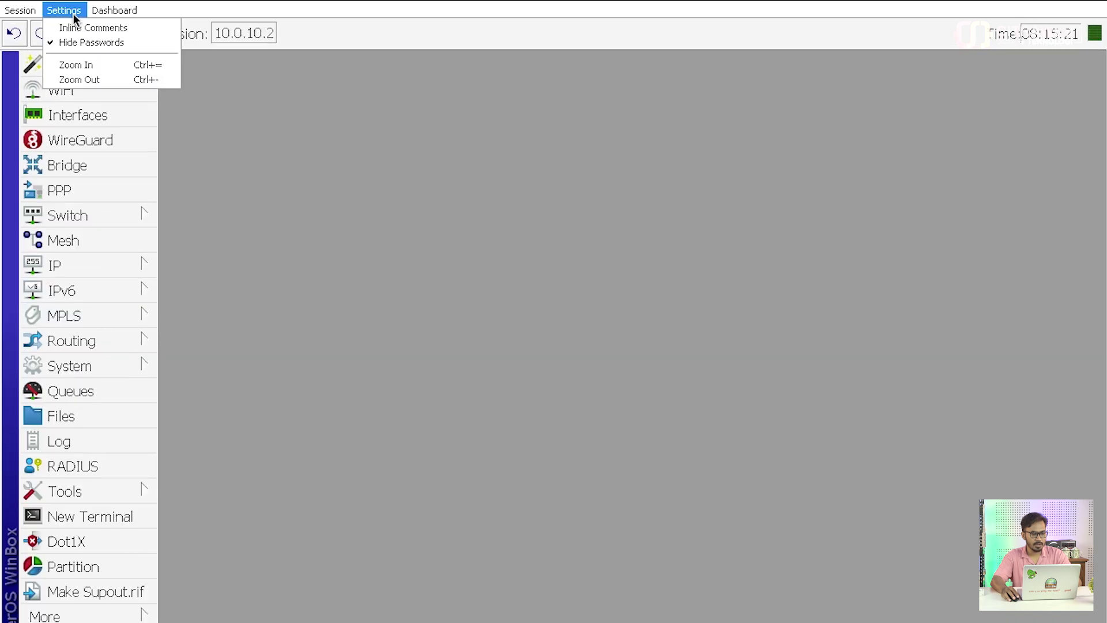
pyautogui.click(109, 63)
pyautogui.click(82, 13)
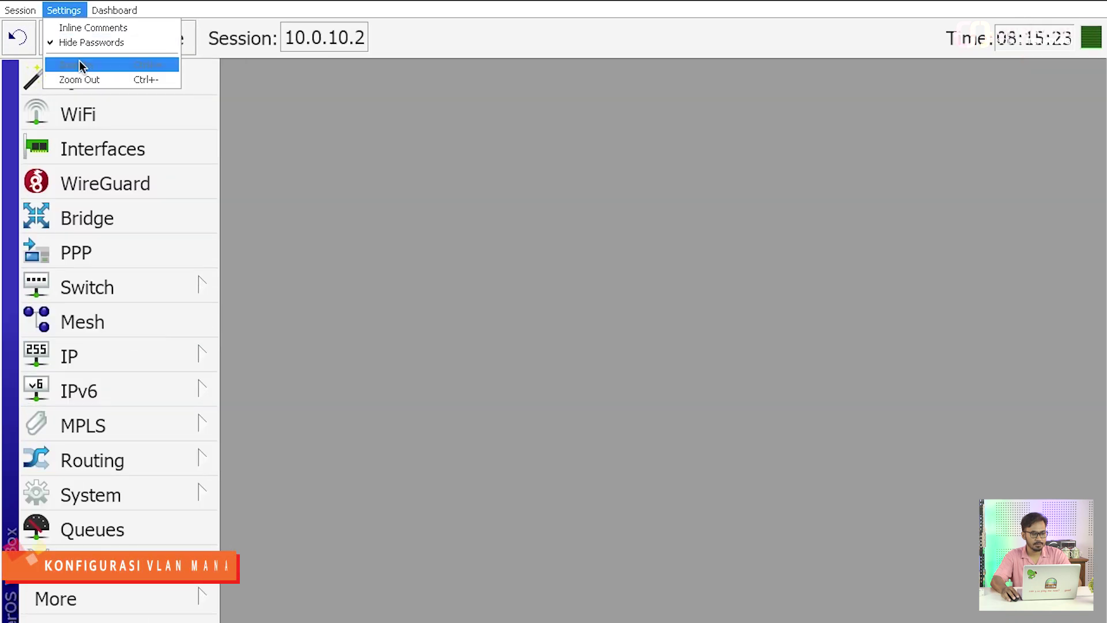
pyautogui.click(82, 74)
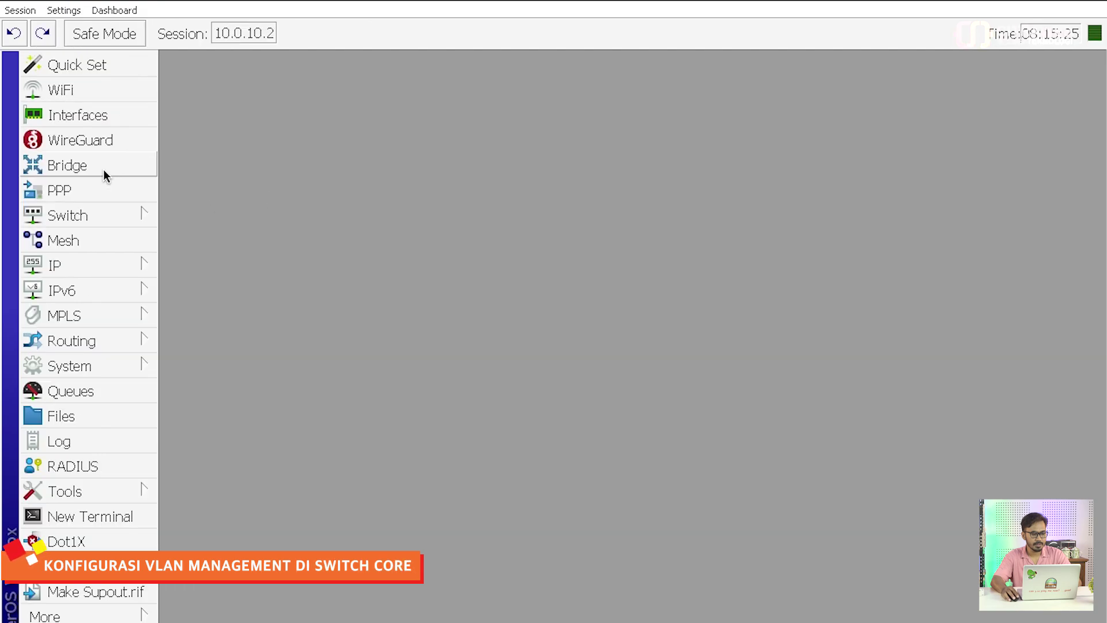
# Examine vlan10-MGMT and its parent bridge1 in the core switch's interface list, widening the name column to read it fully.
pyautogui.click(151, 167)
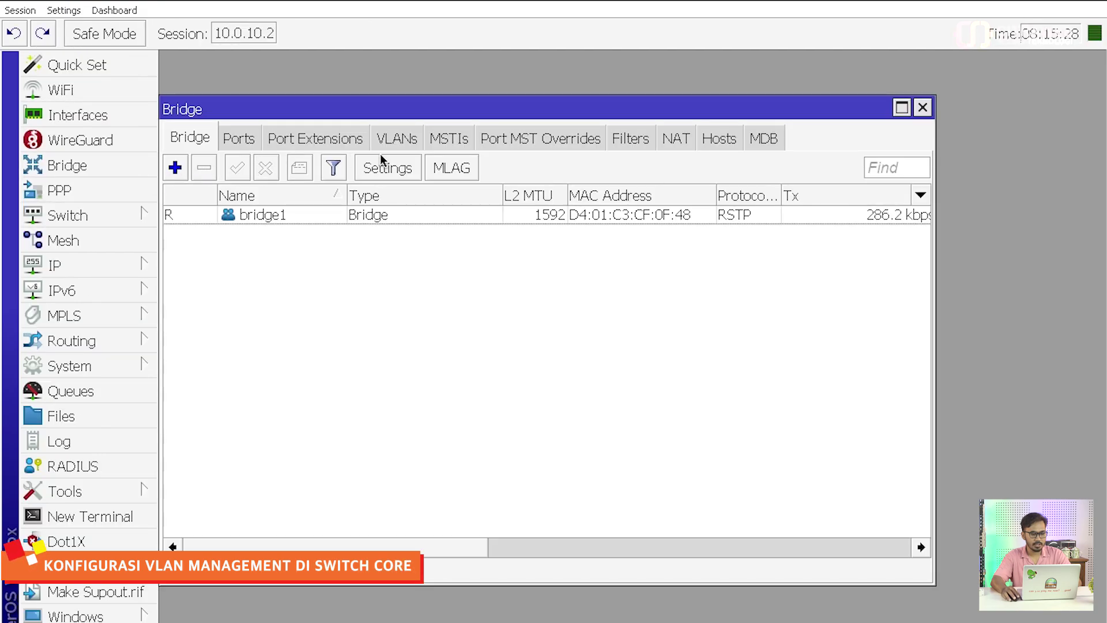
pyautogui.click(124, 121)
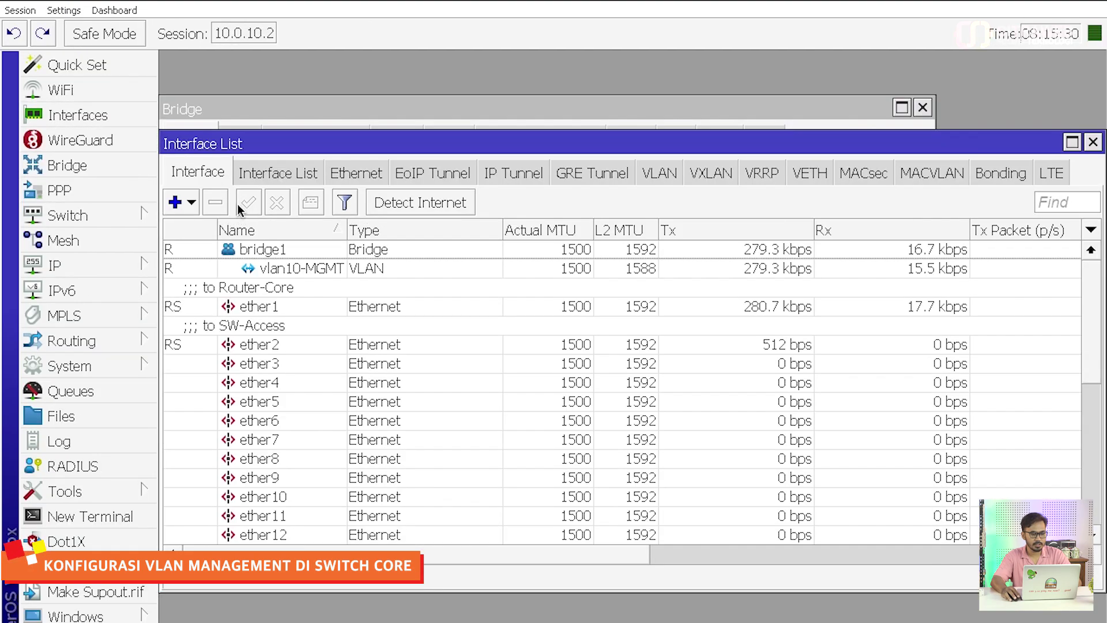
pyautogui.click(281, 269)
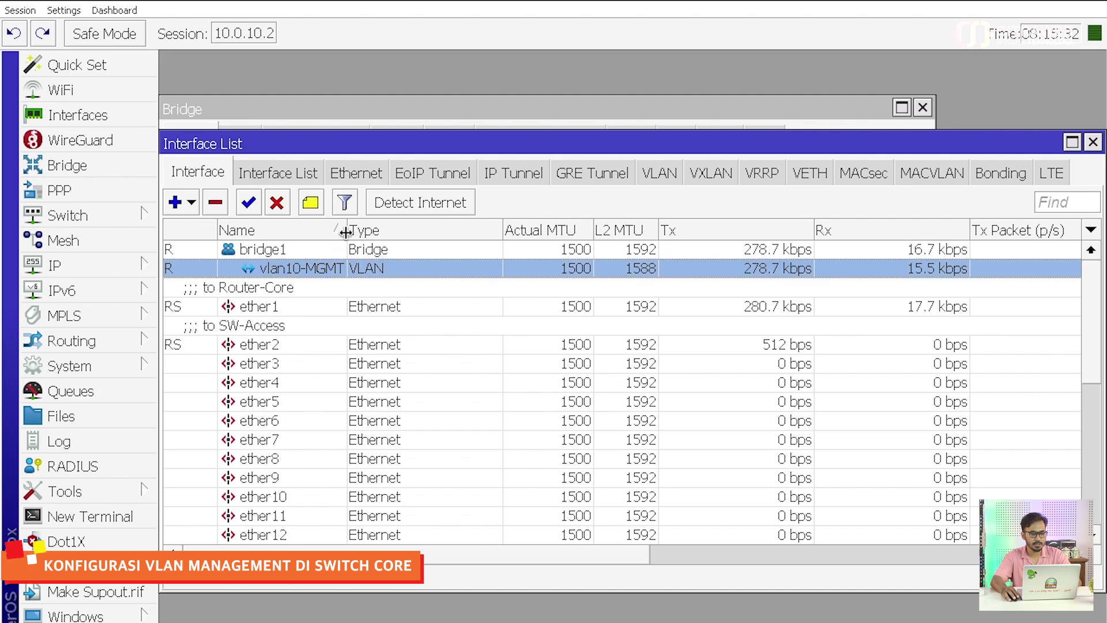
pyautogui.moveTo(348, 233); pyautogui.dragTo(384, 234)
pyautogui.click(278, 254)
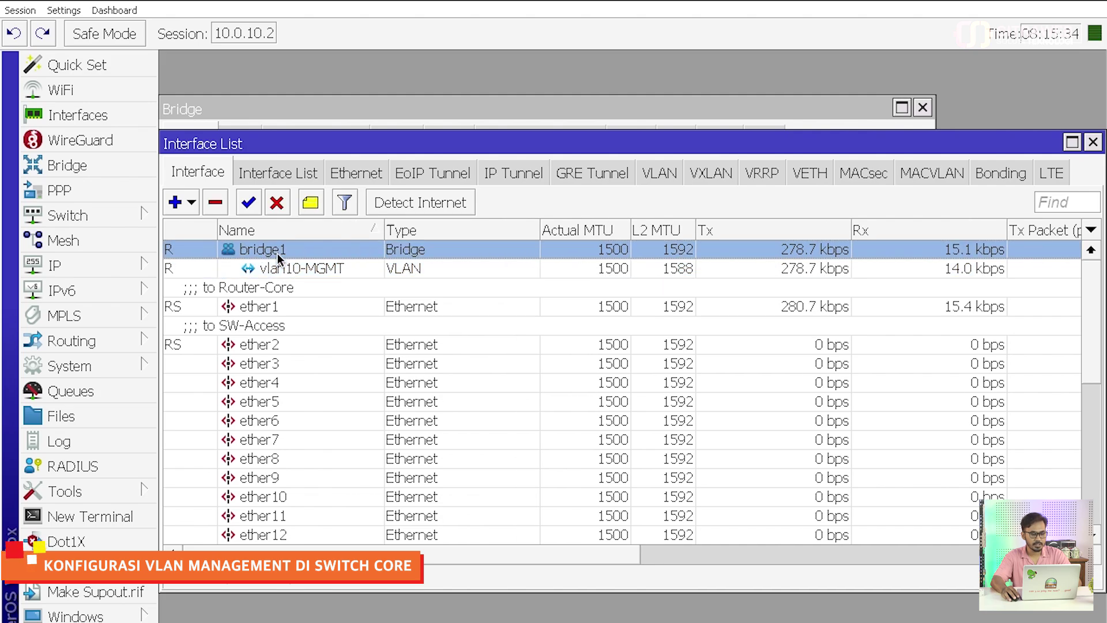
# Check the ether1 and ether2 port entries of bridge1, and close the bridge window.
pyautogui.moveTo(279, 148); pyautogui.dragTo(287, 257)
pyautogui.moveTo(267, 107); pyautogui.dragTo(262, 85)
pyautogui.click(238, 118)
pyautogui.click(266, 195)
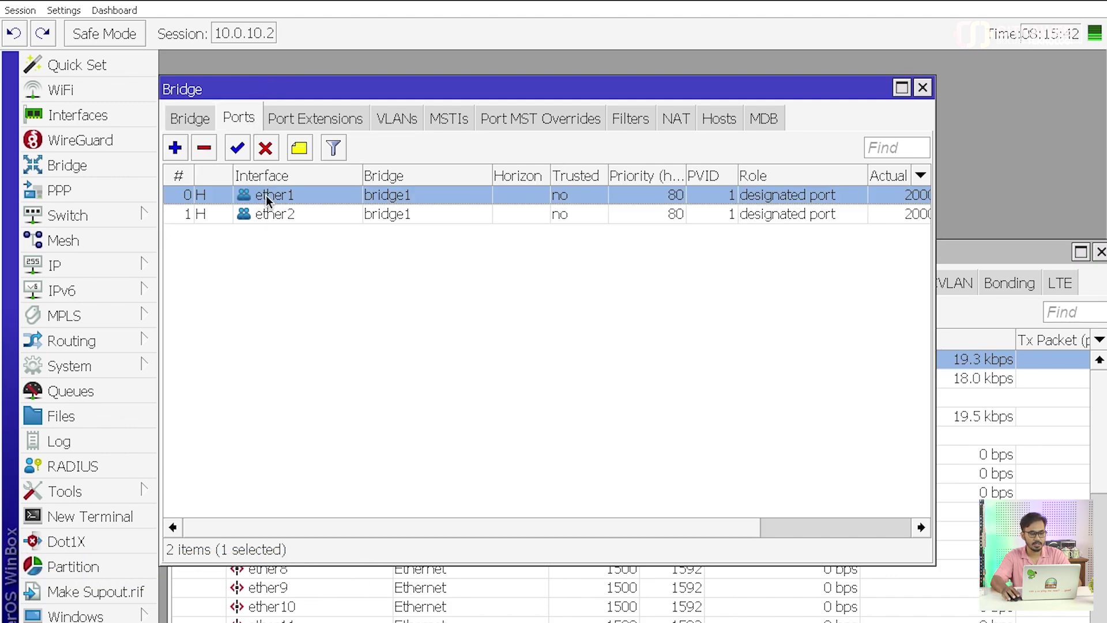
pyautogui.click(275, 216)
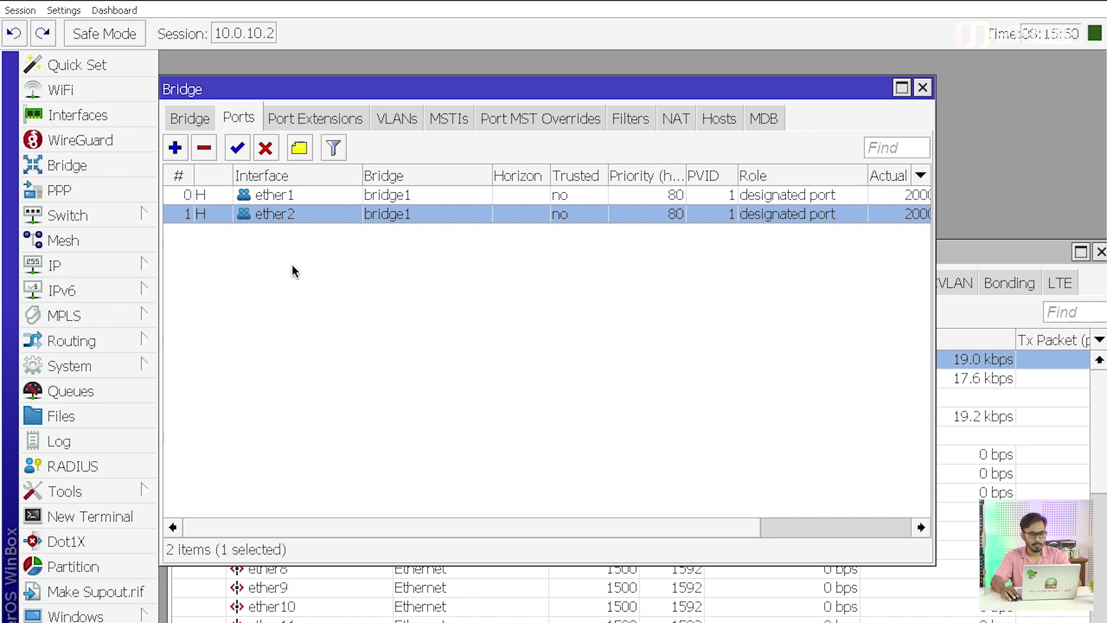
pyautogui.press('Escape')
# Check the DHCP client entry on vlan10-MGMT, and close the DHCP client and interface lists.
pyautogui.click(86, 265)
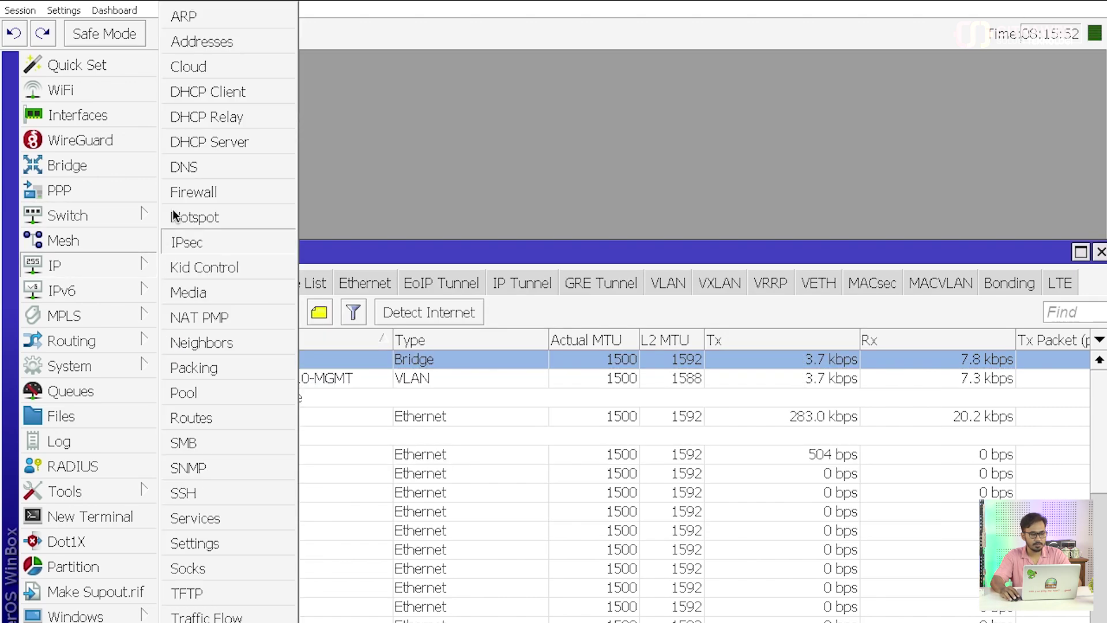
pyautogui.click(220, 92)
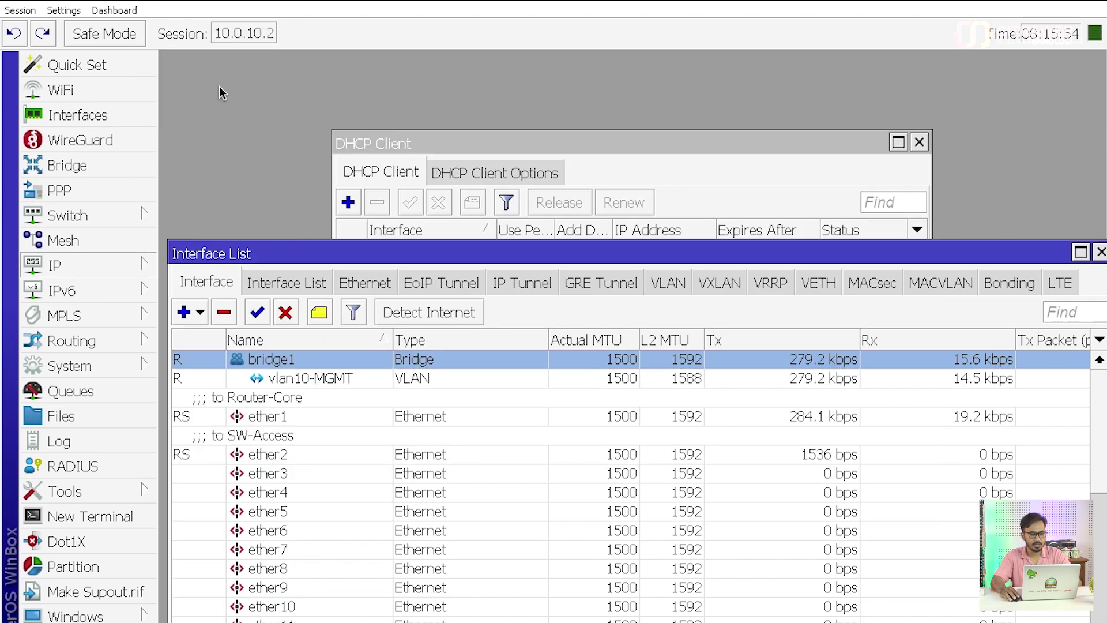
pyautogui.moveTo(362, 147); pyautogui.dragTo(307, 71)
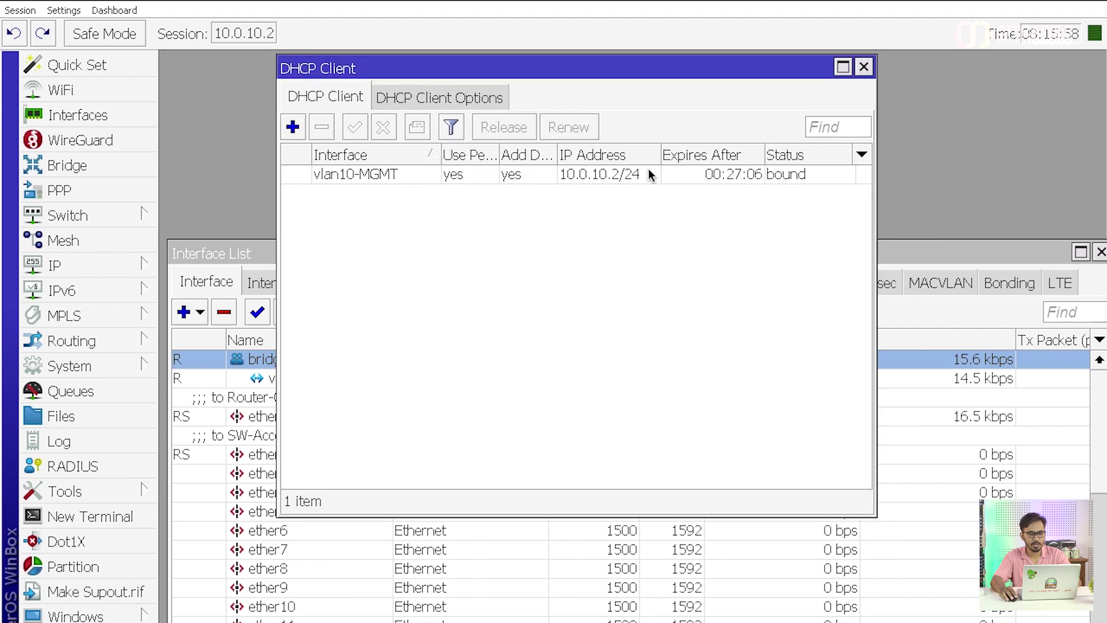
pyautogui.click(631, 174)
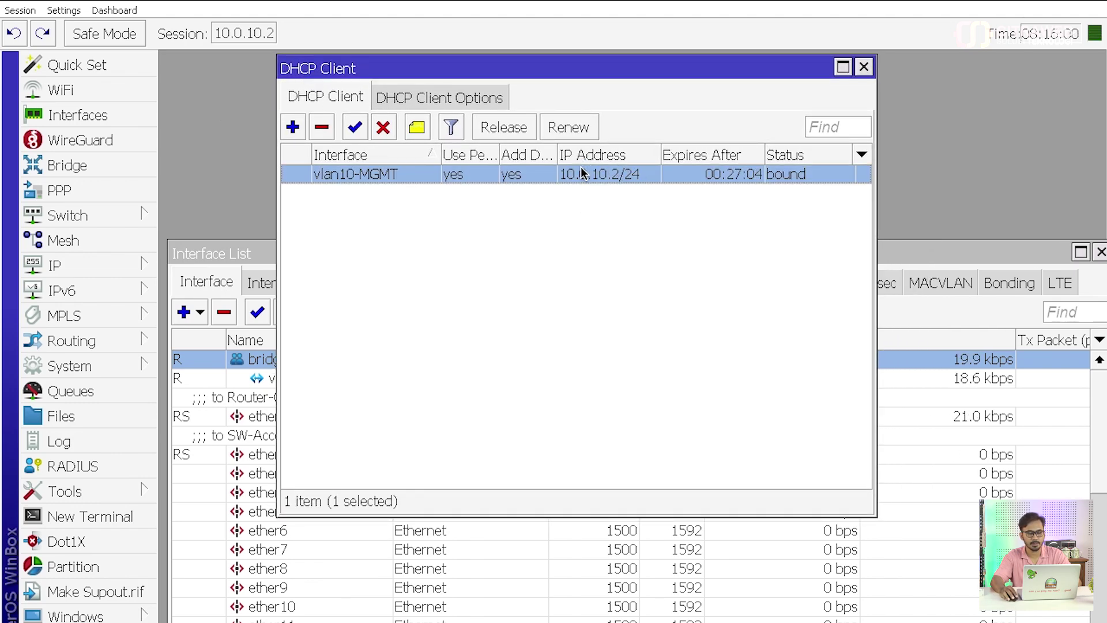
pyautogui.press('Escape')
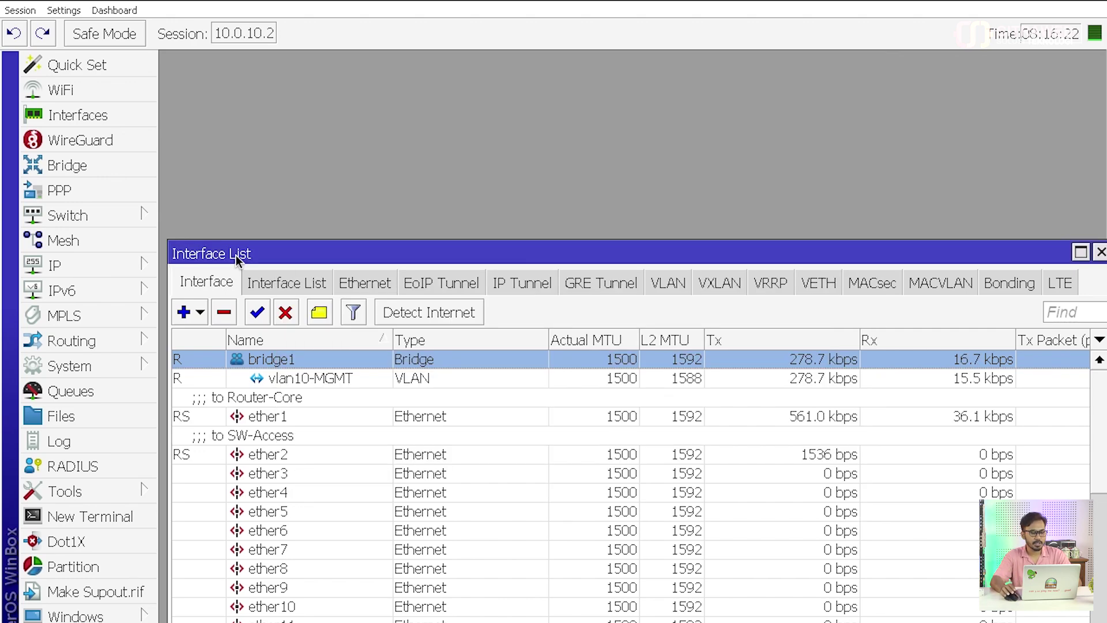
pyautogui.press('Escape')
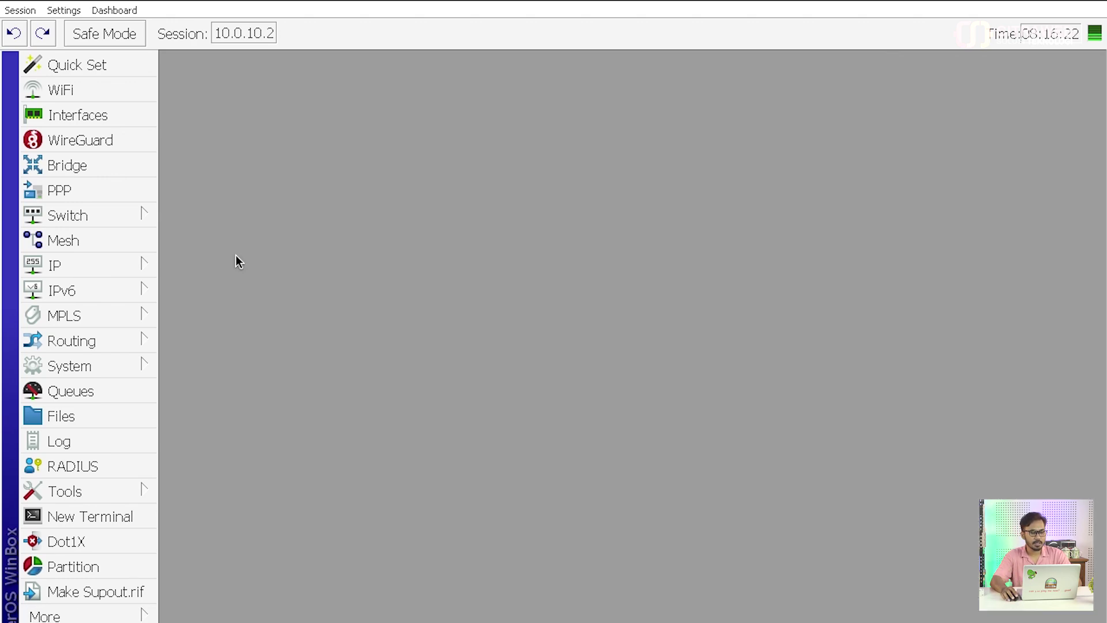
# Check the VLAN 10 entry and its tagged ports in the core switch's bridge VLAN table, and close the entry.
pyautogui.click(123, 168)
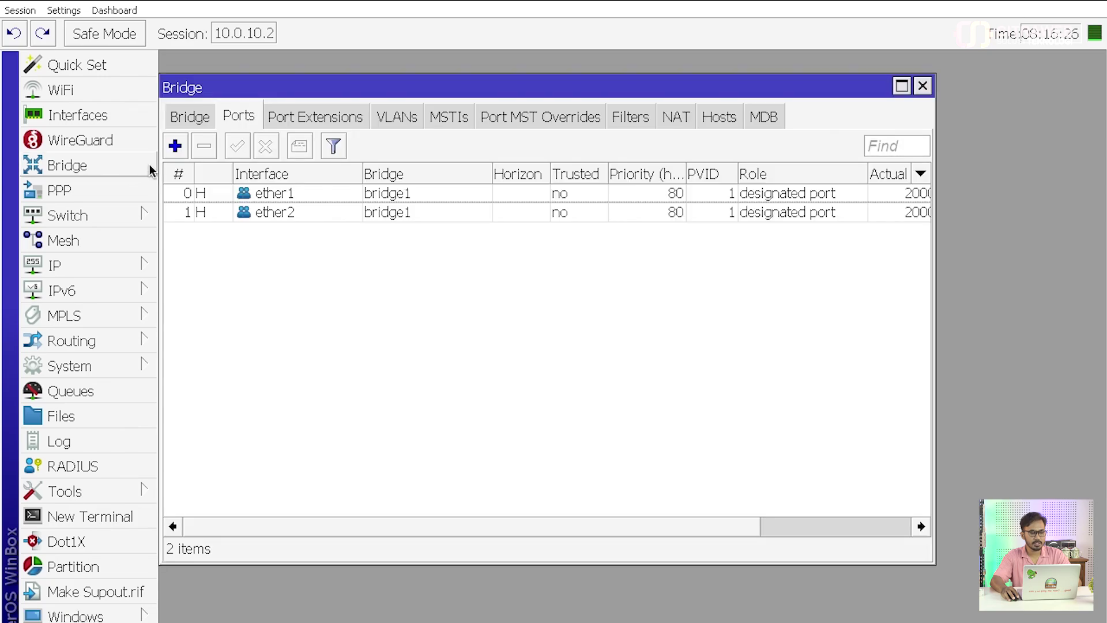
pyautogui.click(399, 118)
pyautogui.click(352, 194)
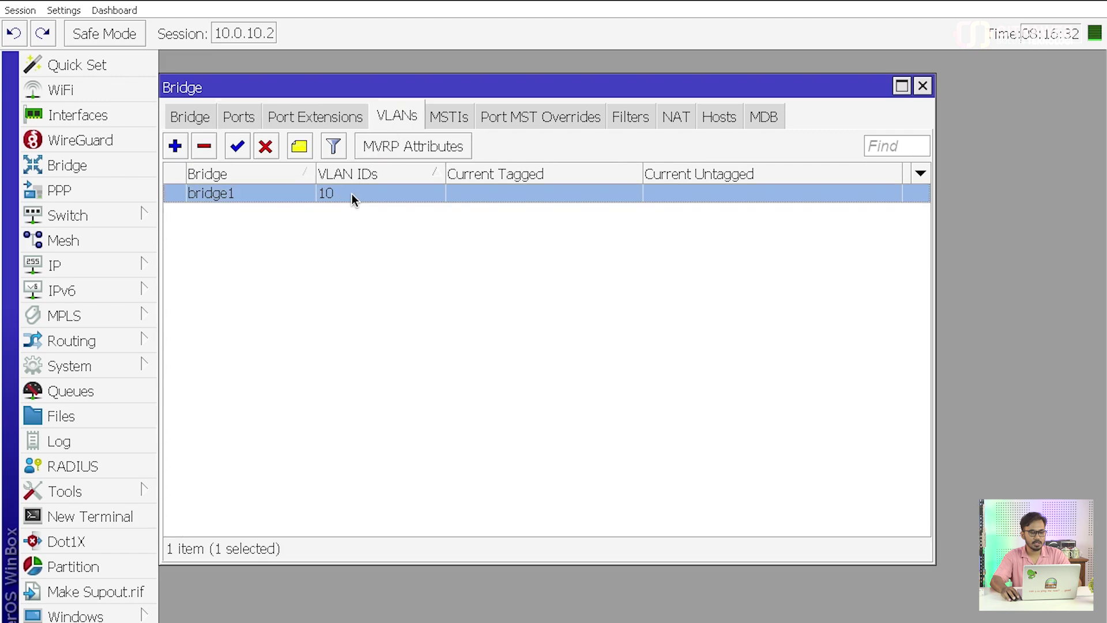
pyautogui.doubleClick(351, 194)
pyautogui.moveTo(509, 233); pyautogui.dragTo(495, 234)
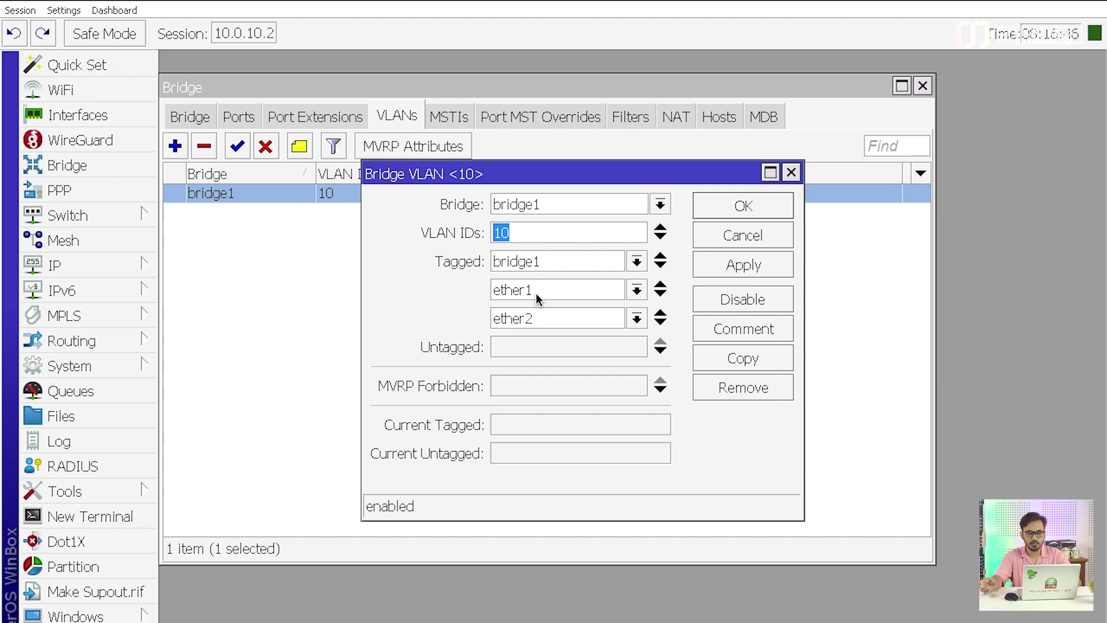
pyautogui.press('Return')
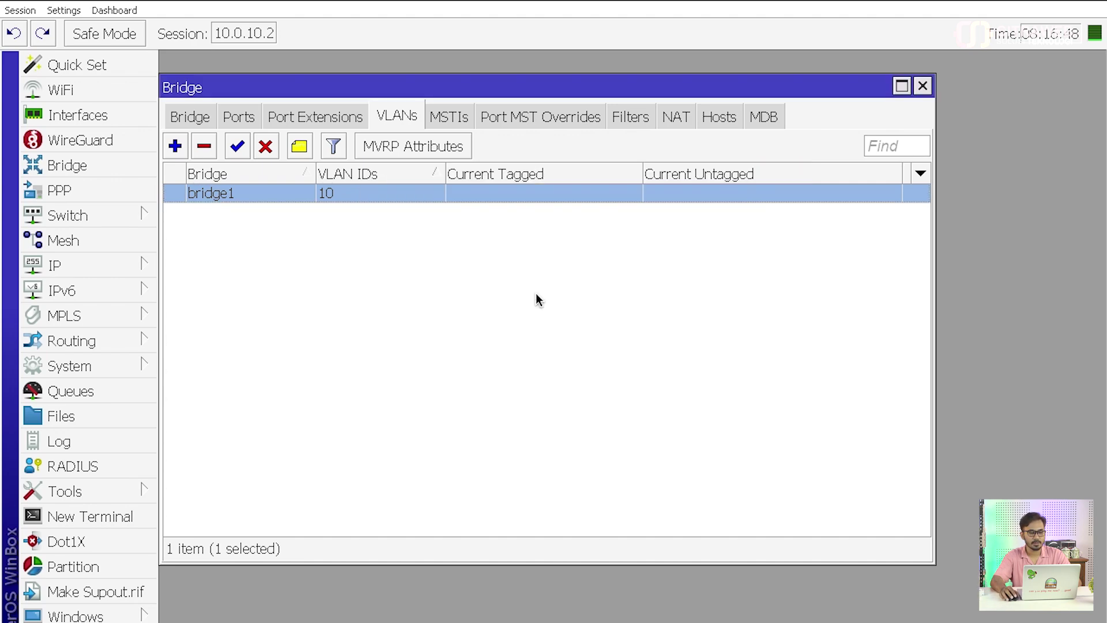
# Enable VLAN filtering and MVRP on the core switch's bridge1, and apply the changes.
pyautogui.click(188, 115)
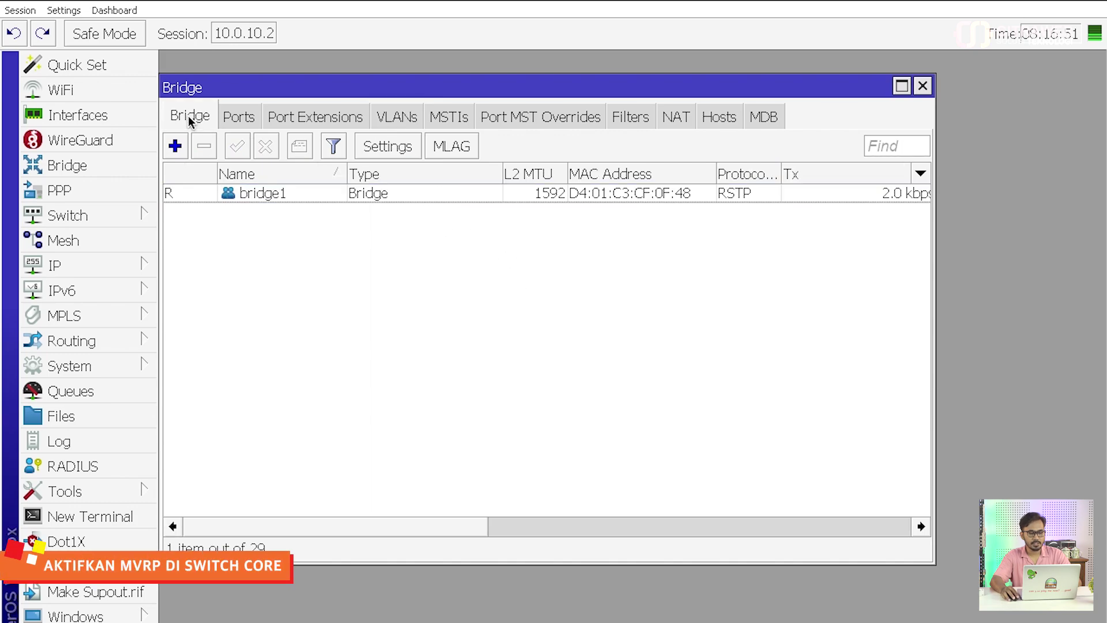
pyautogui.doubleClick(264, 195)
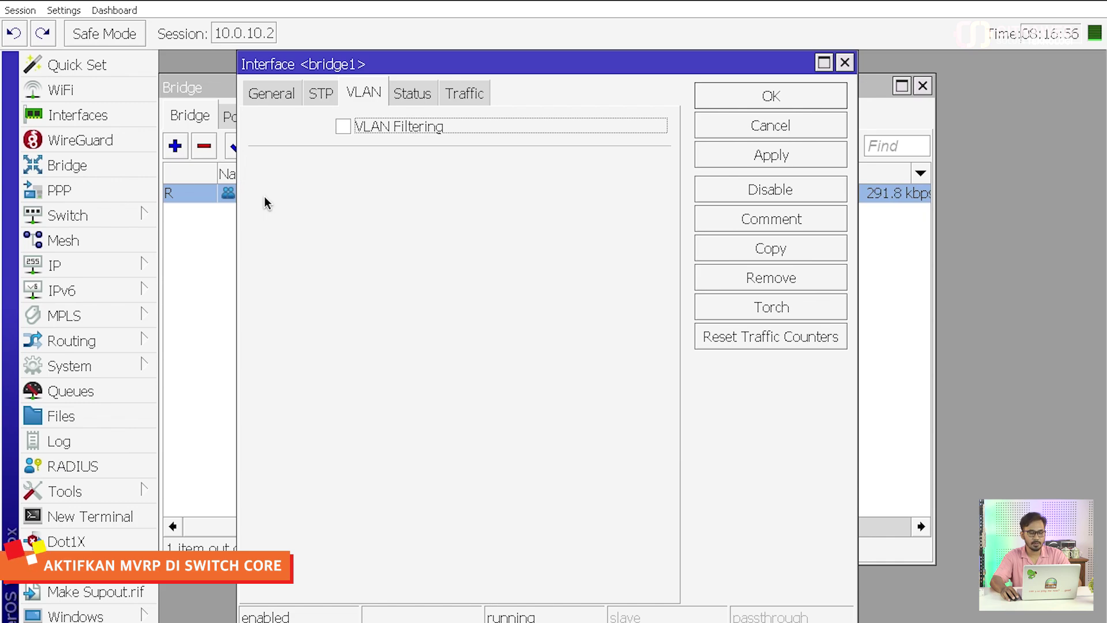
pyautogui.click(344, 126)
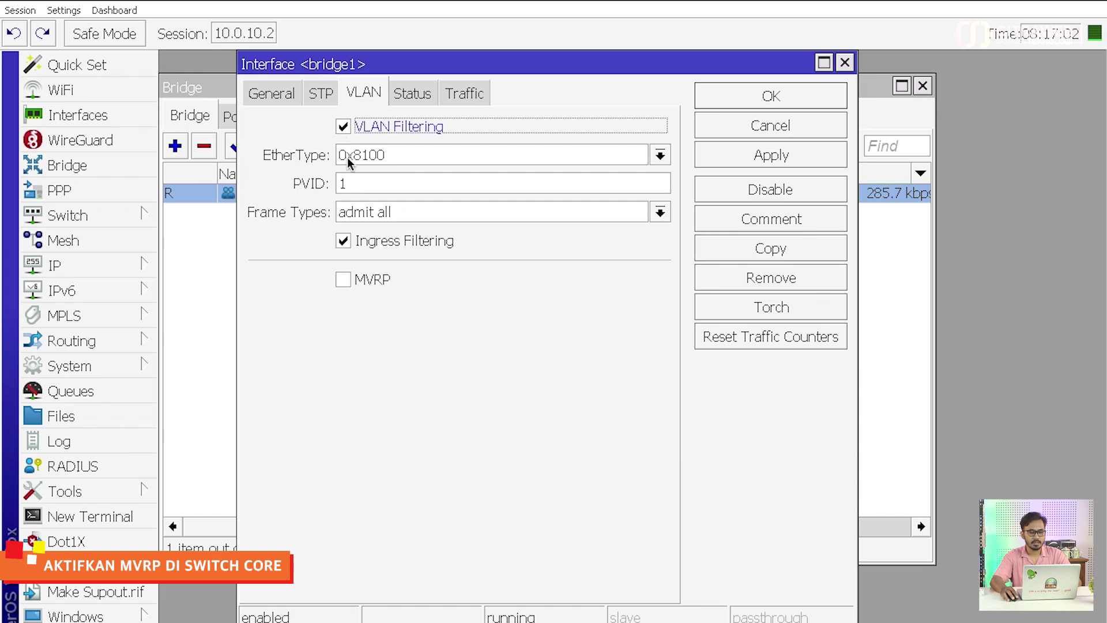
pyautogui.click(354, 282)
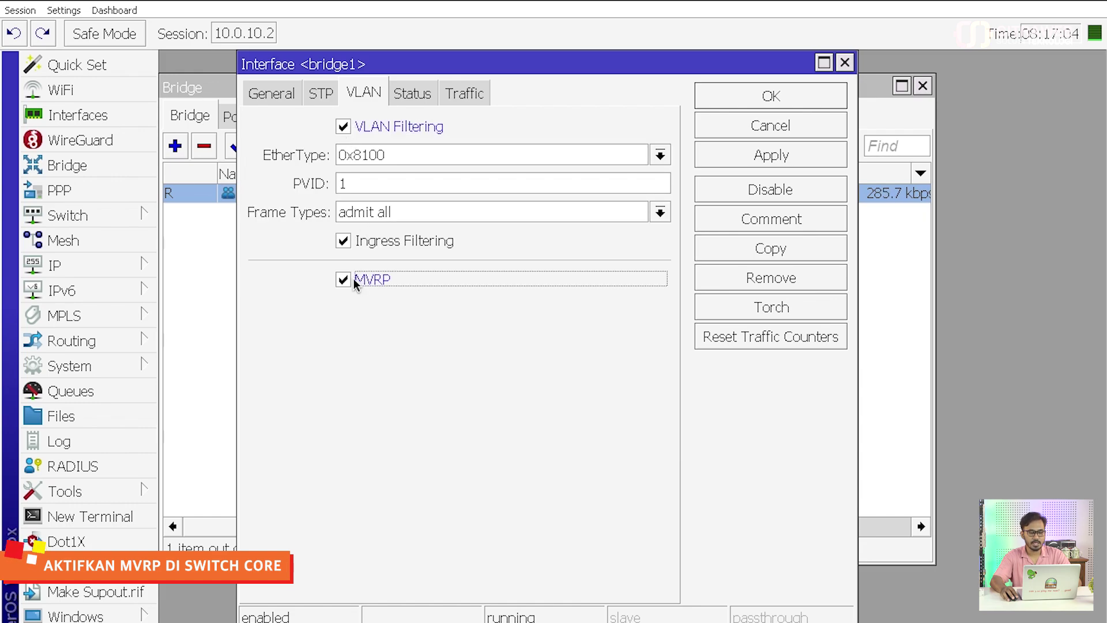
pyautogui.click(720, 163)
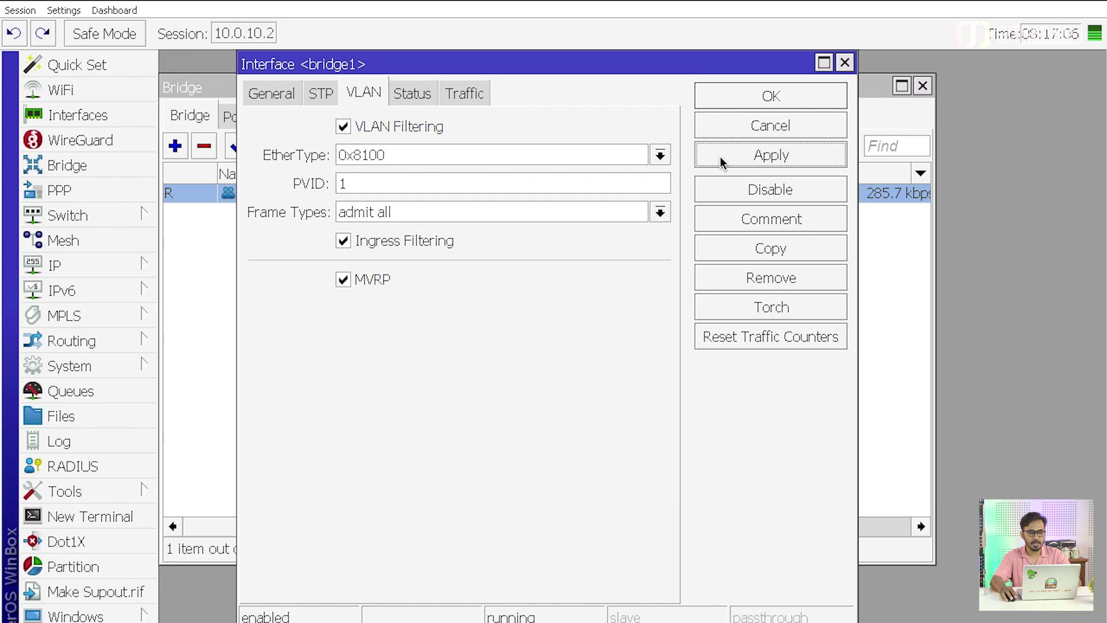
pyautogui.click(719, 99)
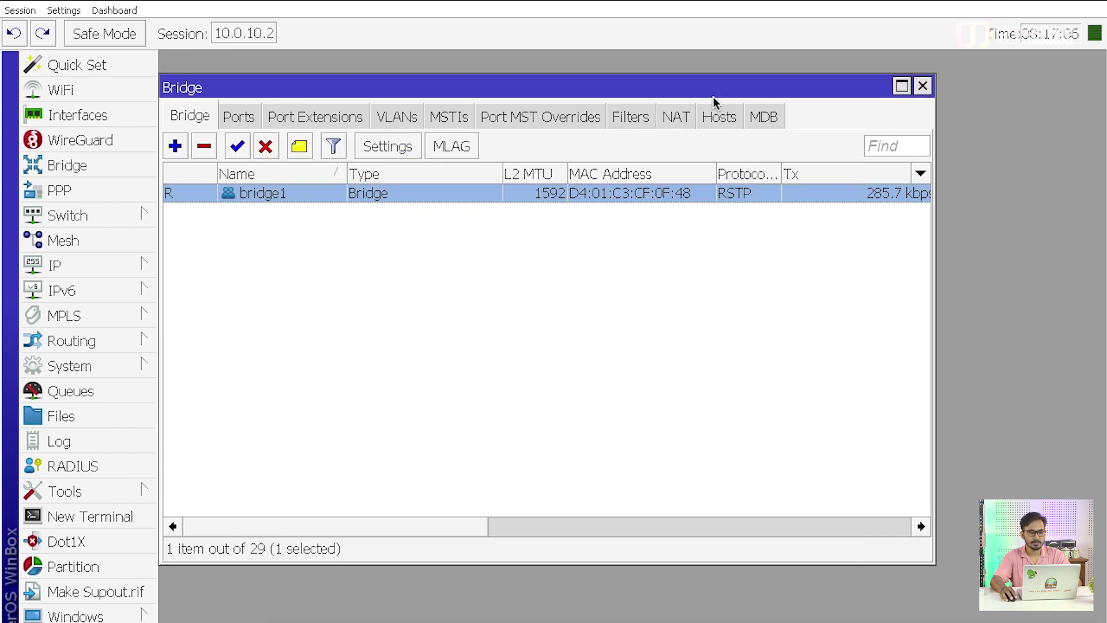
# Examine the core switch's bridge VLAN table for the entry added by MVRP.
pyautogui.click(396, 117)
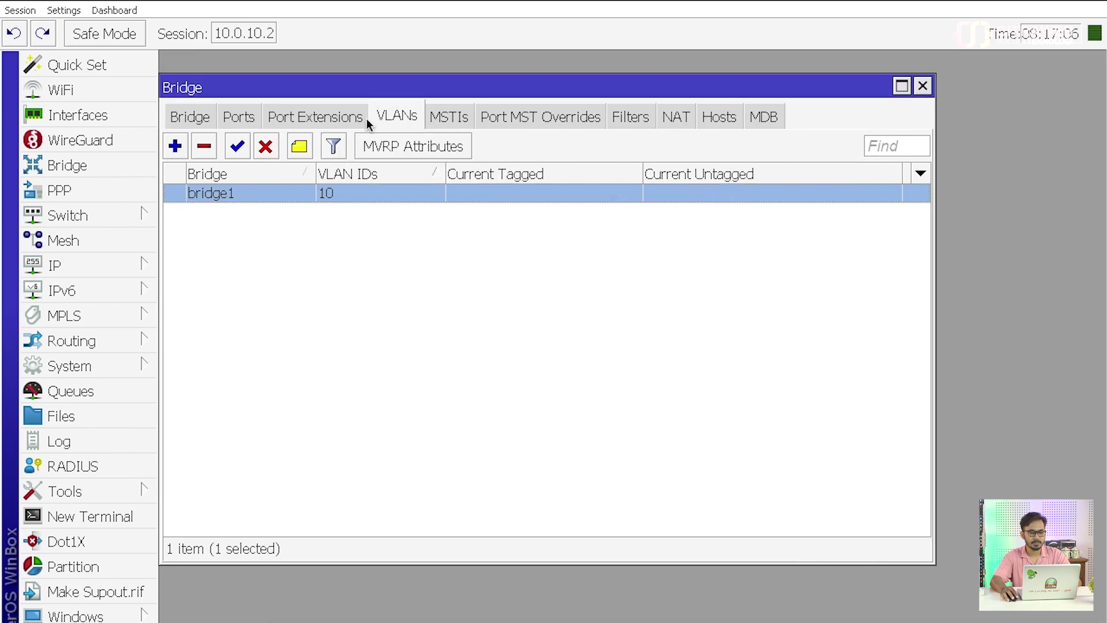
pyautogui.click(178, 117)
pyautogui.moveTo(395, 91); pyautogui.dragTo(397, 77)
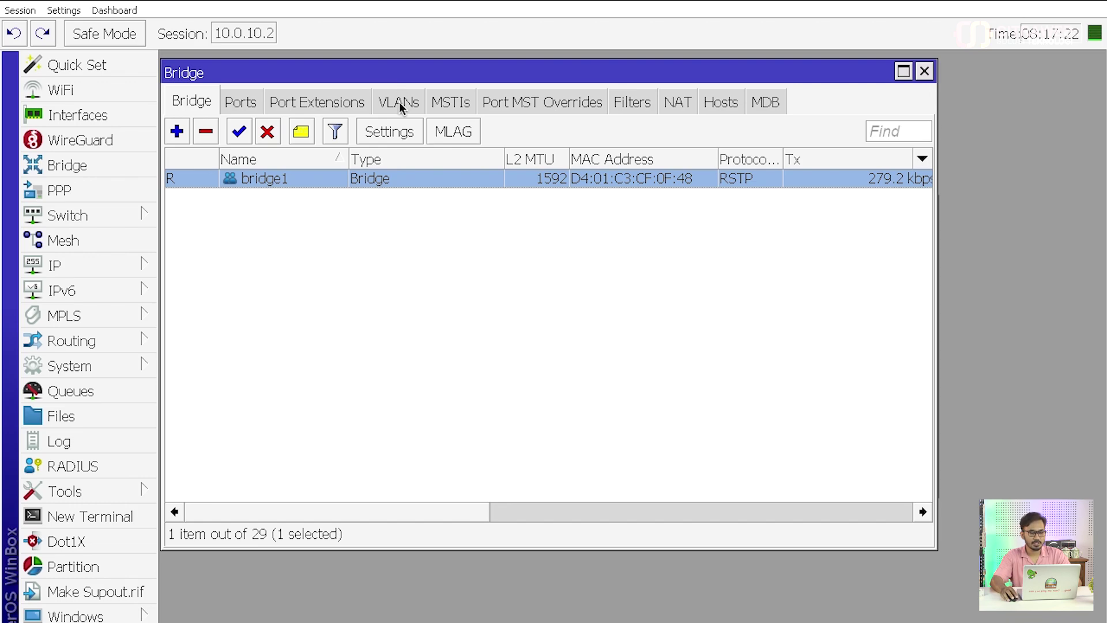
pyautogui.click(399, 103)
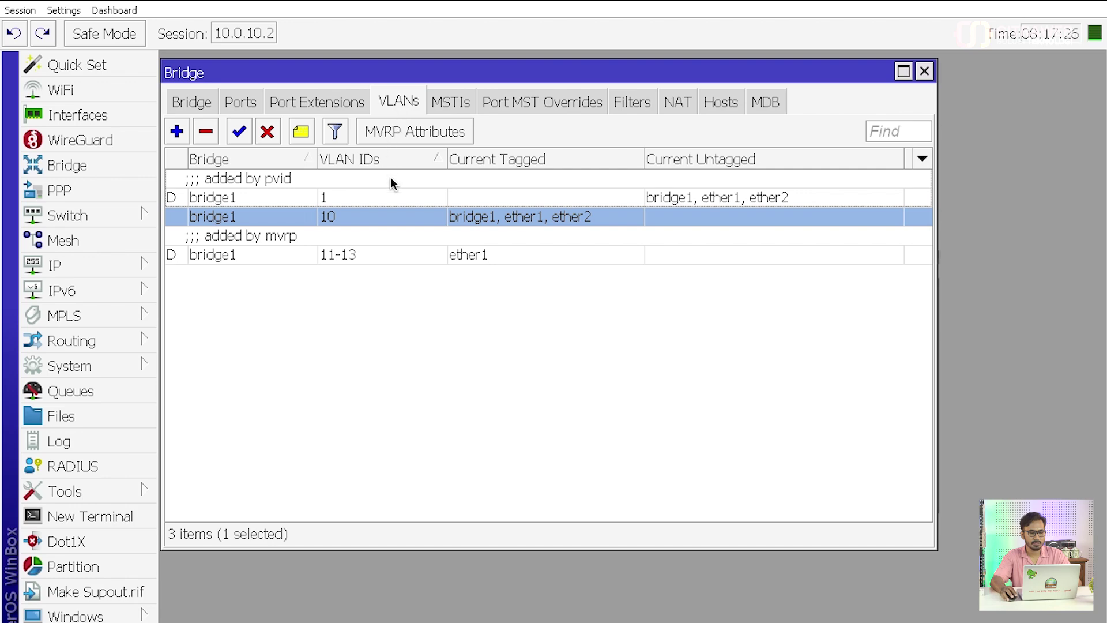
pyautogui.click(369, 310)
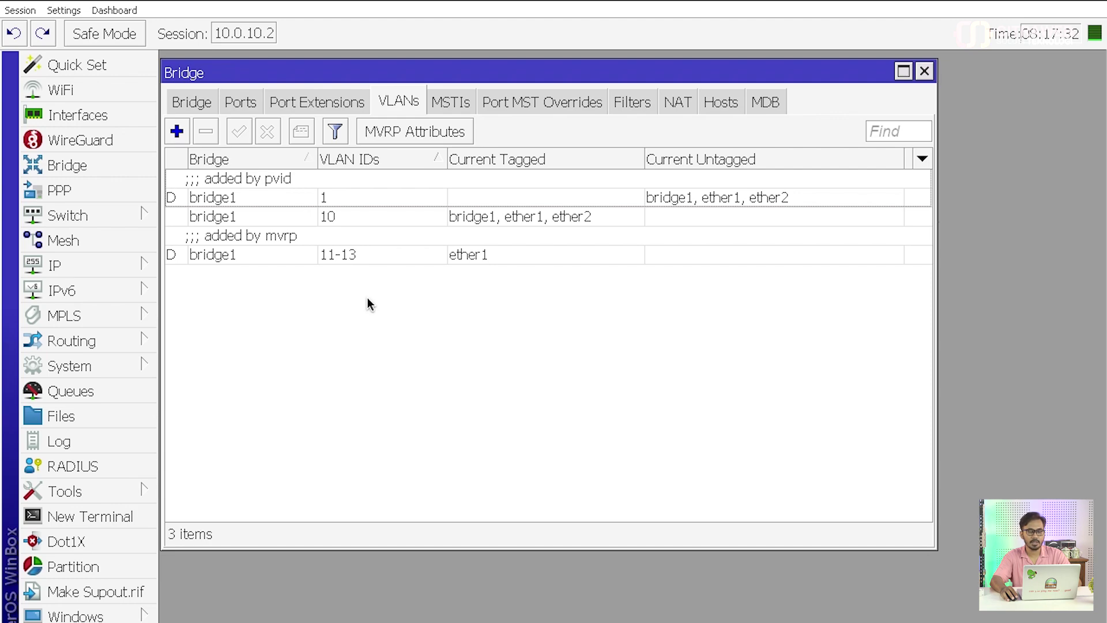
pyautogui.click(364, 254)
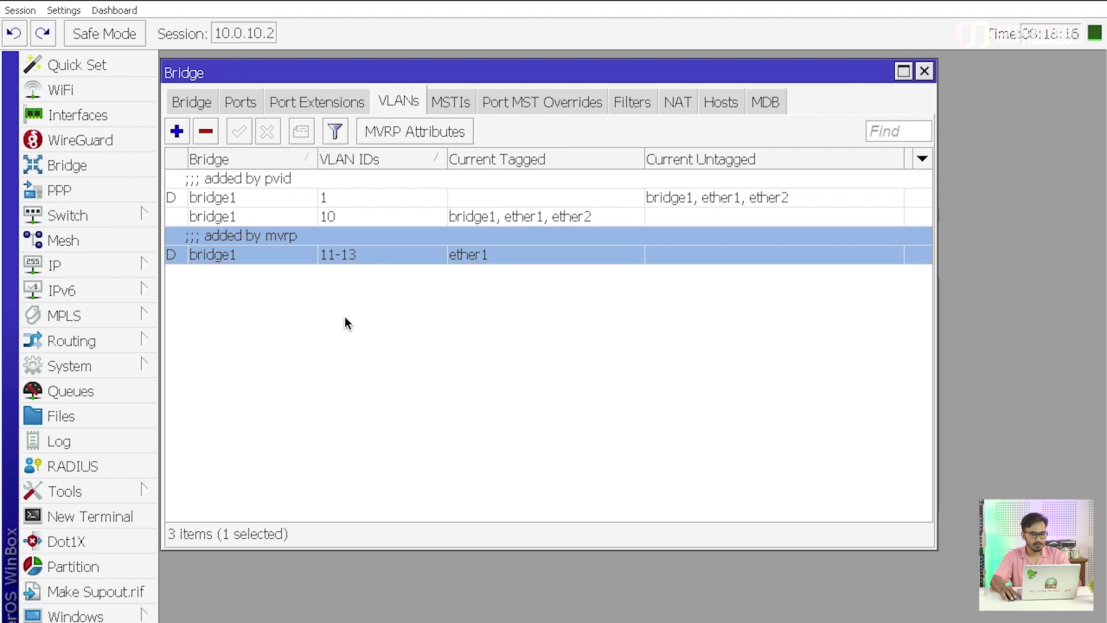
# Connect to the access switch at 10.0.10.3, dismiss the password change prompt and make the session full screen.
pyautogui.hotkey('ctrl', 'Left')
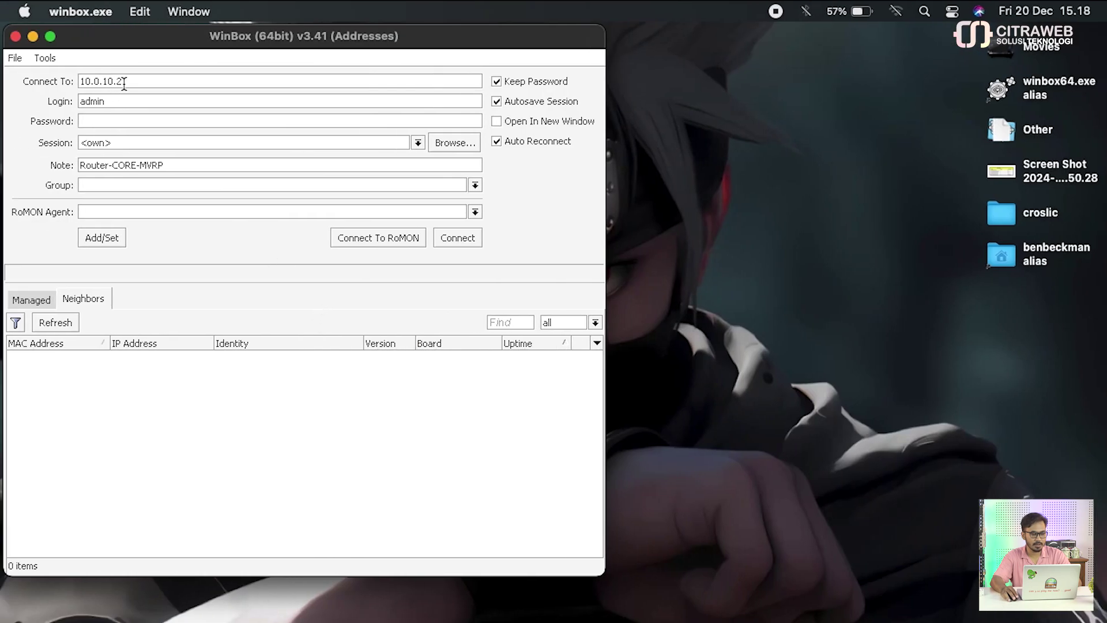
pyautogui.press('BackSpace')
pyautogui.write('3')
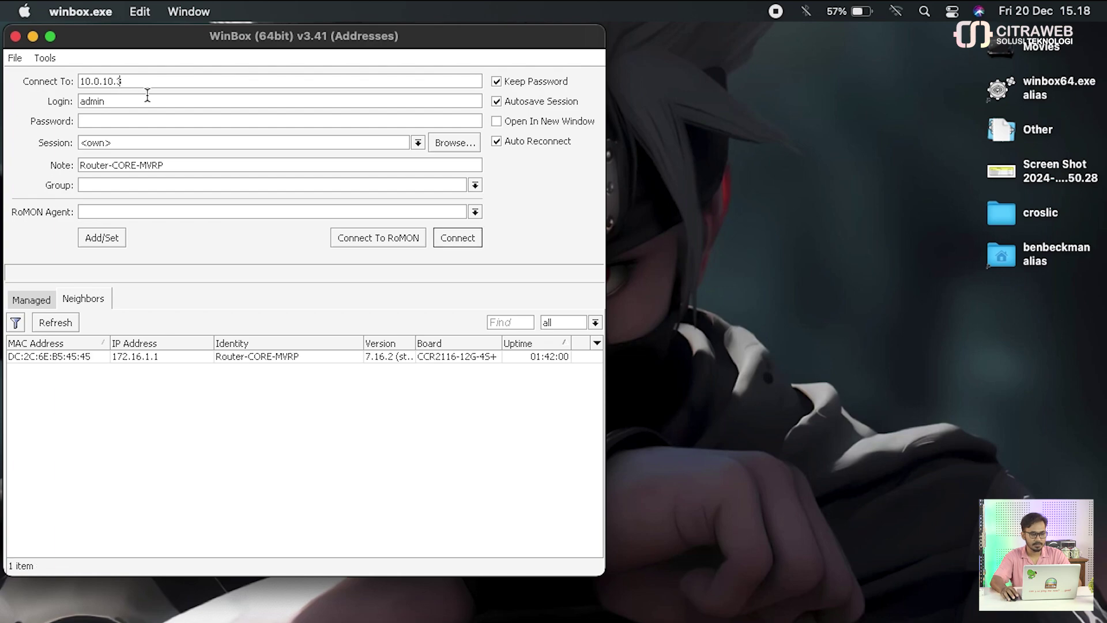
pyautogui.click(454, 240)
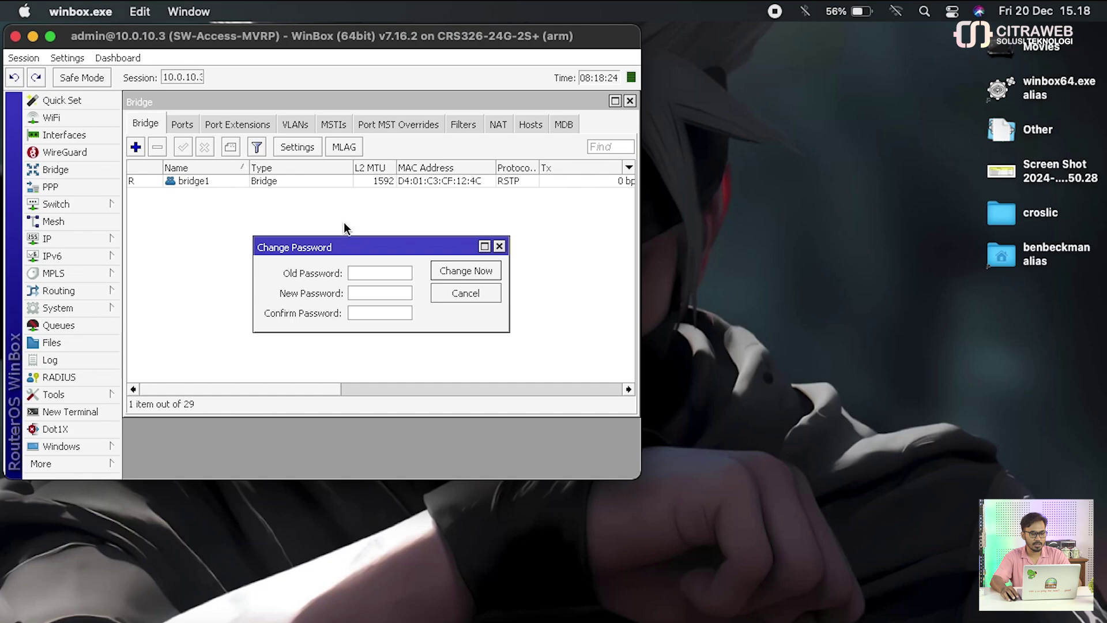
pyautogui.press('Escape')
pyautogui.click(50, 37)
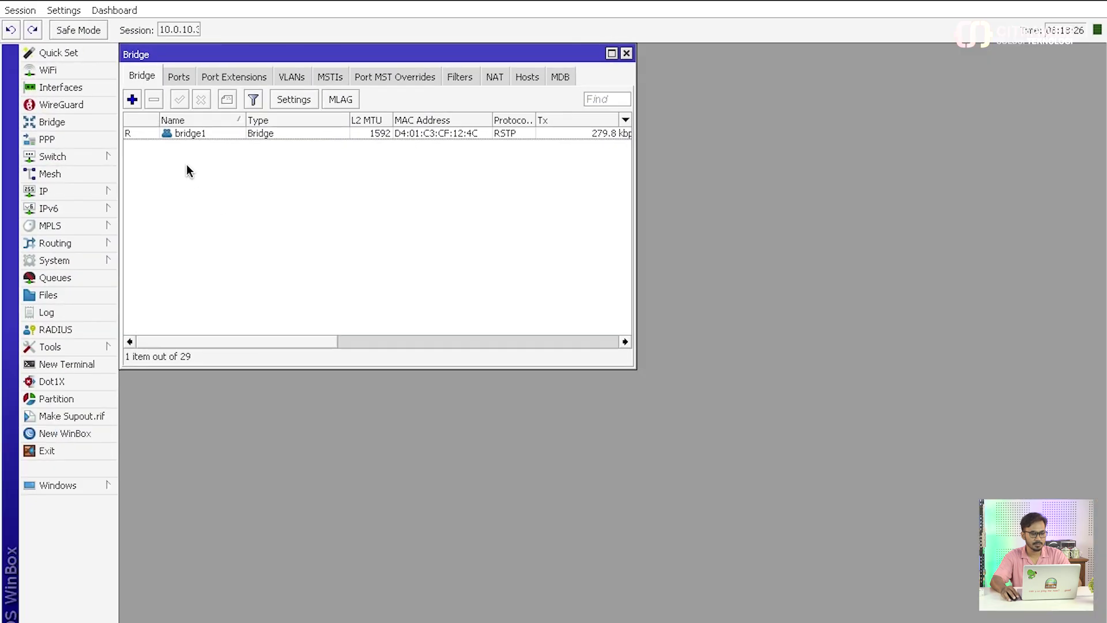
# Close the bridge window and enlarge the access switch session's interface text by two zoom levels.
pyautogui.press('Escape')
pyautogui.click(67, 16)
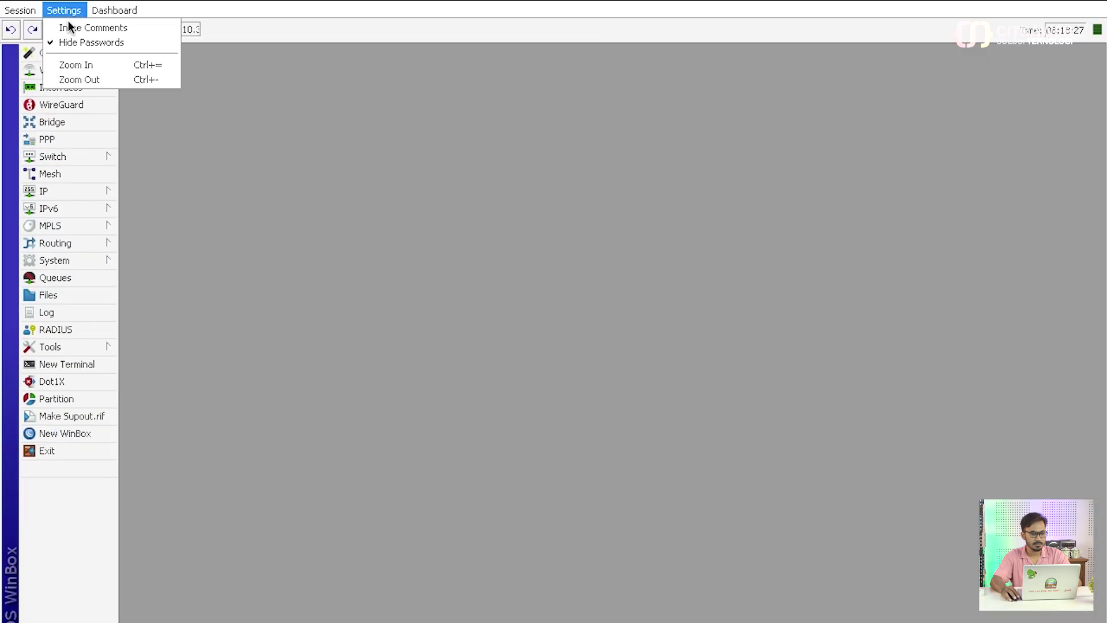
pyautogui.click(78, 65)
pyautogui.click(68, 15)
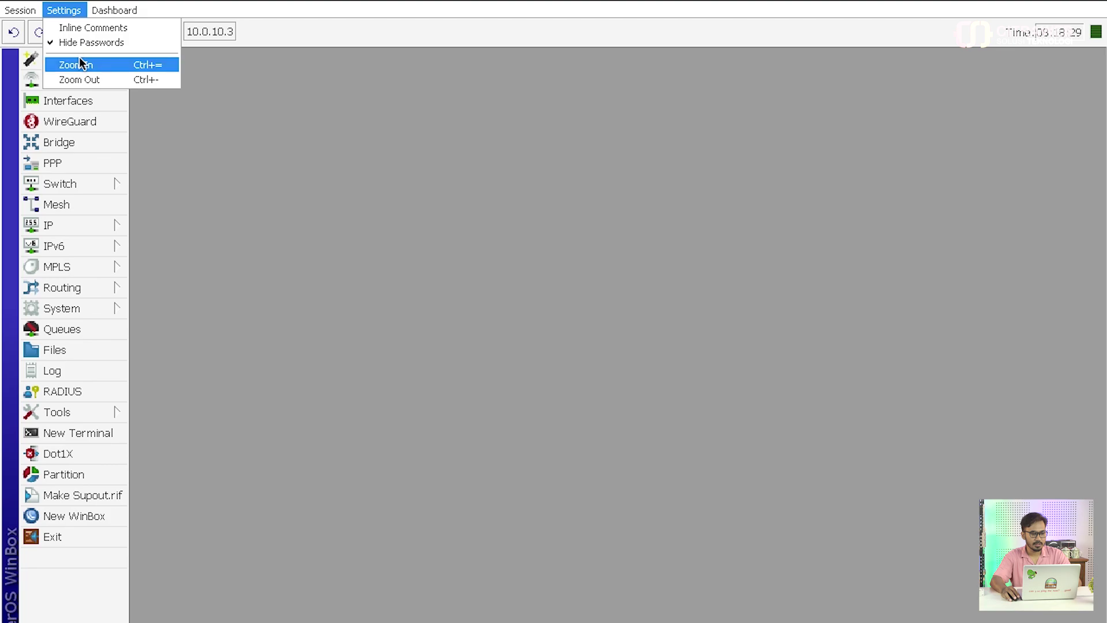
pyautogui.click(77, 65)
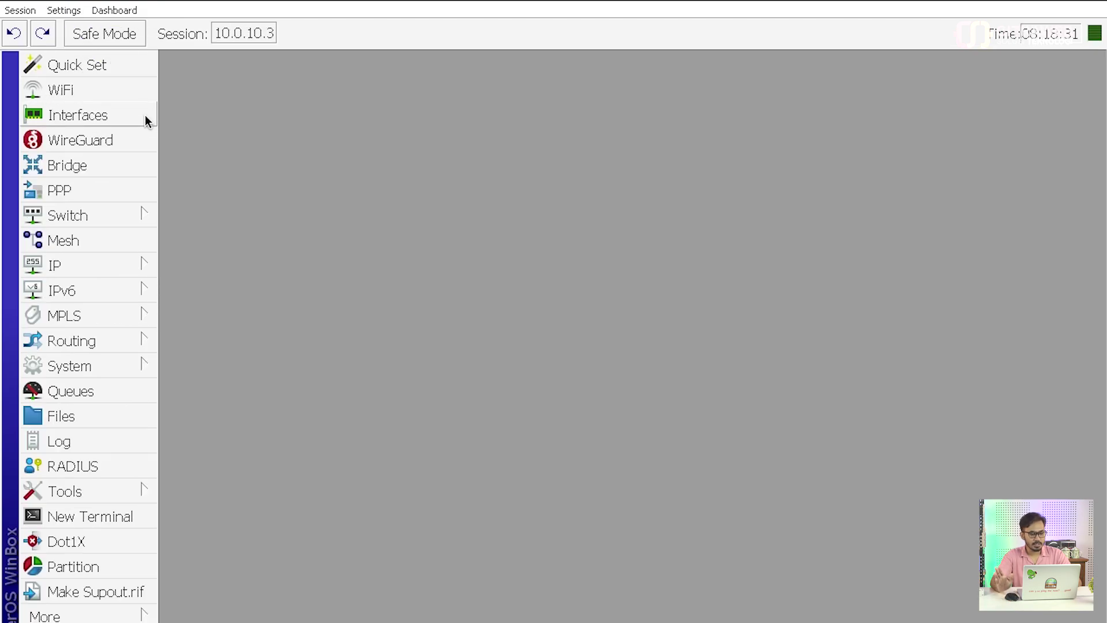
# Check bridge1 on the access switch and its ether1, ether2 and ether3 port entries.
pyautogui.click(122, 165)
pyautogui.click(206, 170)
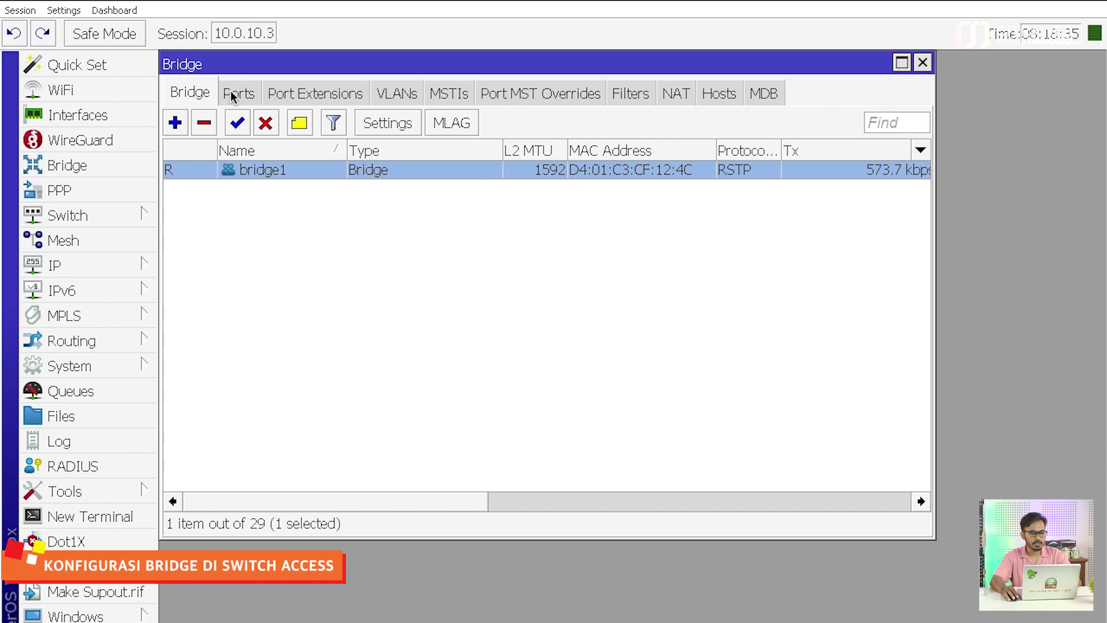
pyautogui.click(231, 93)
pyautogui.click(230, 171)
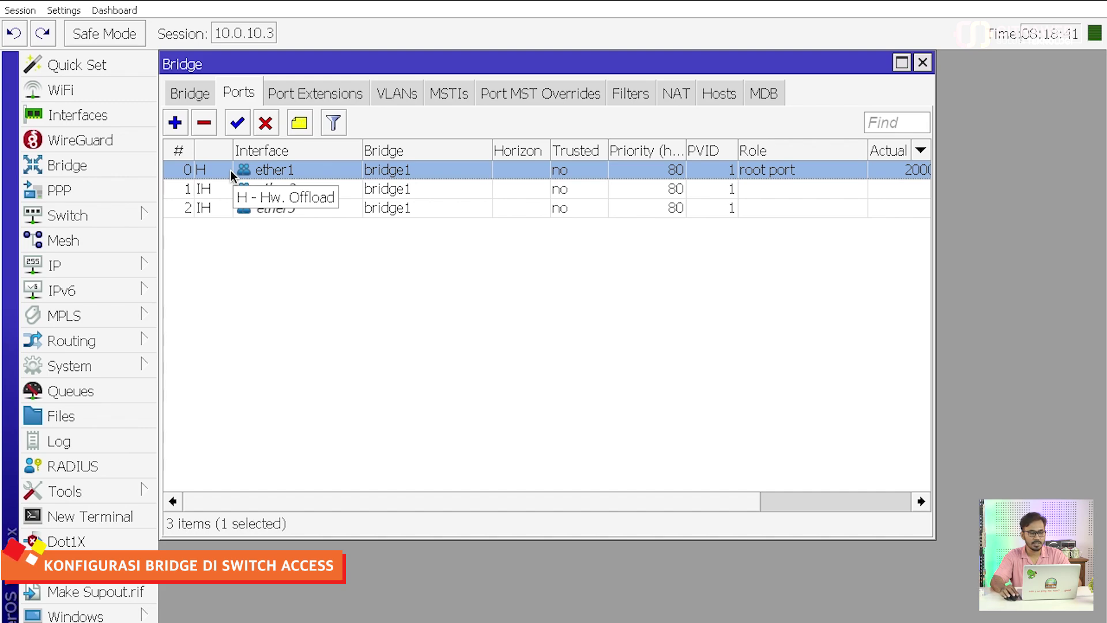
pyautogui.click(242, 190)
pyautogui.click(242, 210)
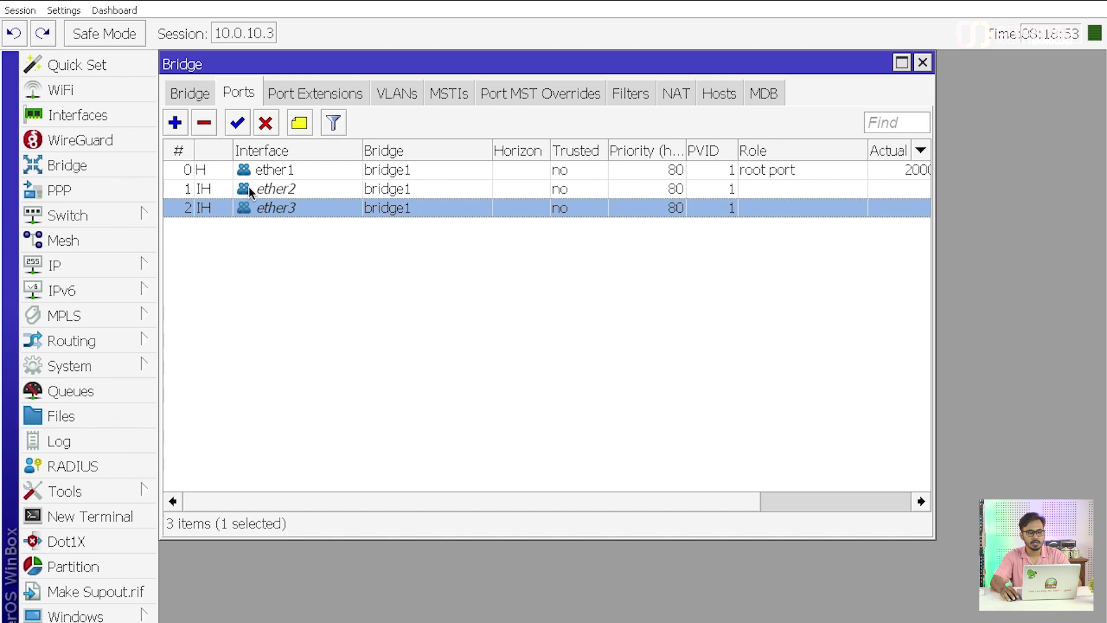
pyautogui.keyDown('ctrl'); pyautogui.click(249, 189); pyautogui.keyUp('ctrl')
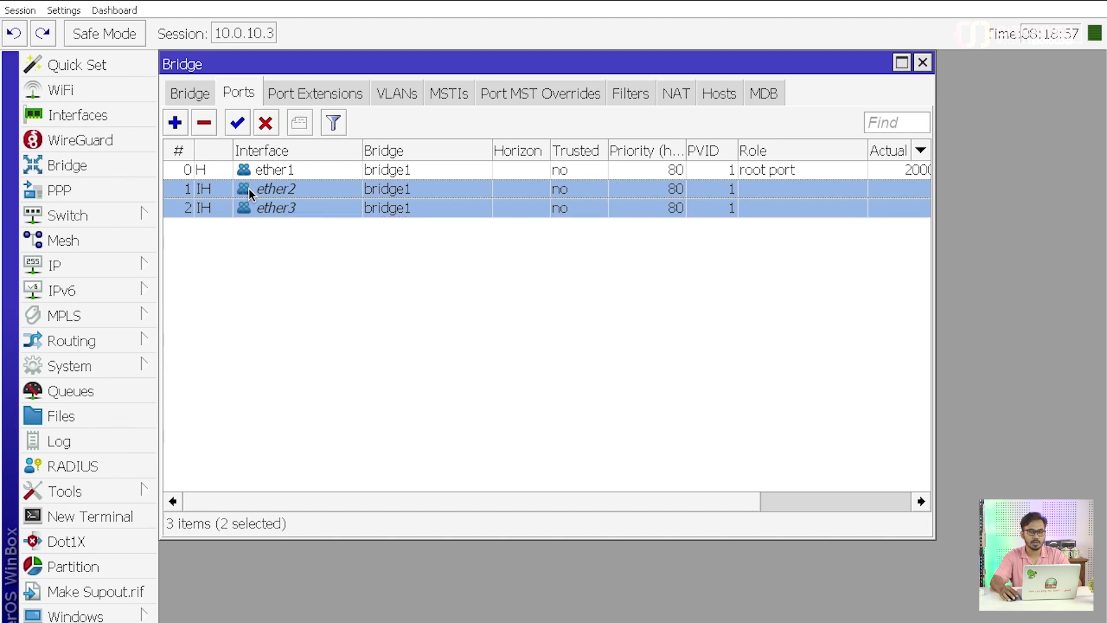
pyautogui.click(267, 241)
# Check the VLAN 10 entry and its tagged ports in the access switch's bridge VLAN table, and close the entry.
pyautogui.click(403, 98)
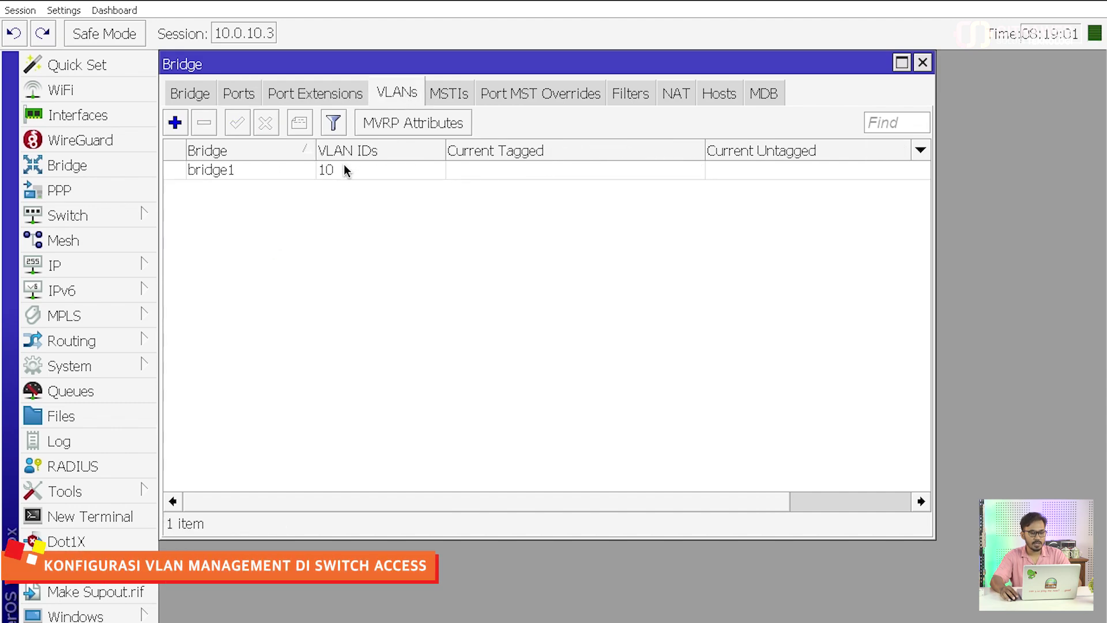
pyautogui.doubleClick(344, 168)
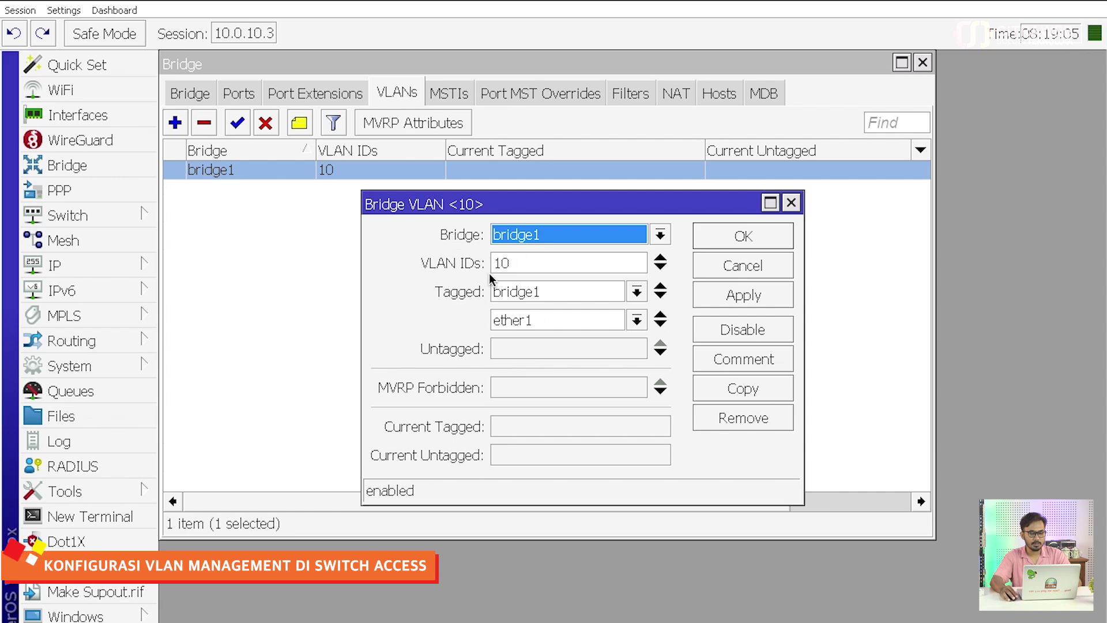
pyautogui.doubleClick(506, 264)
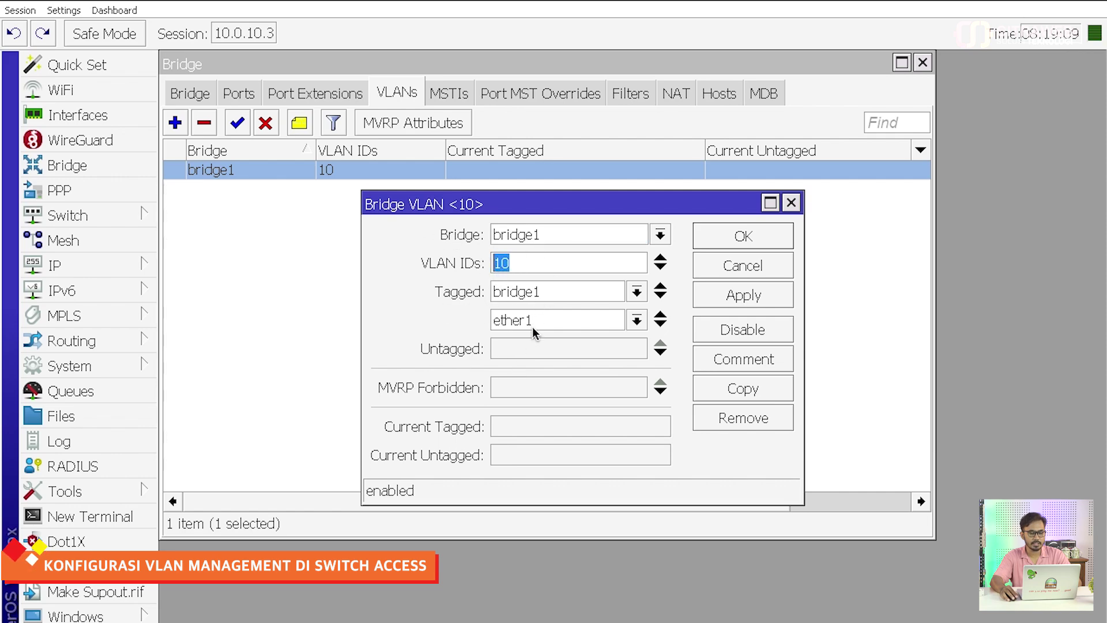
pyautogui.press('Return')
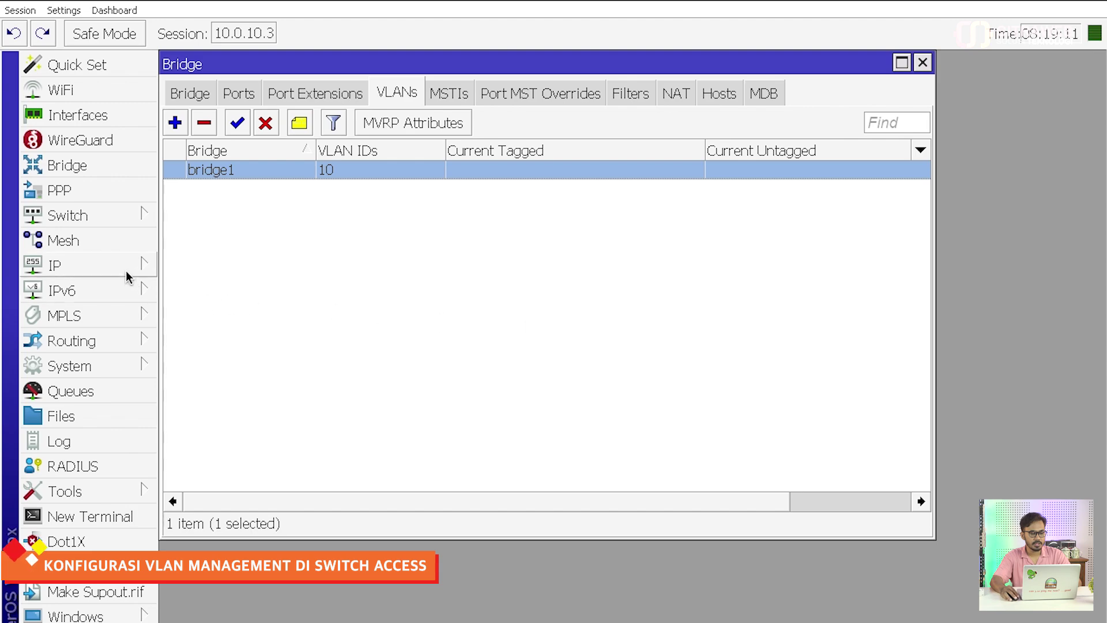
# Check the vlan10-MGMT address in the access switch's IP address list, and reposition the list window.
pyautogui.click(127, 276)
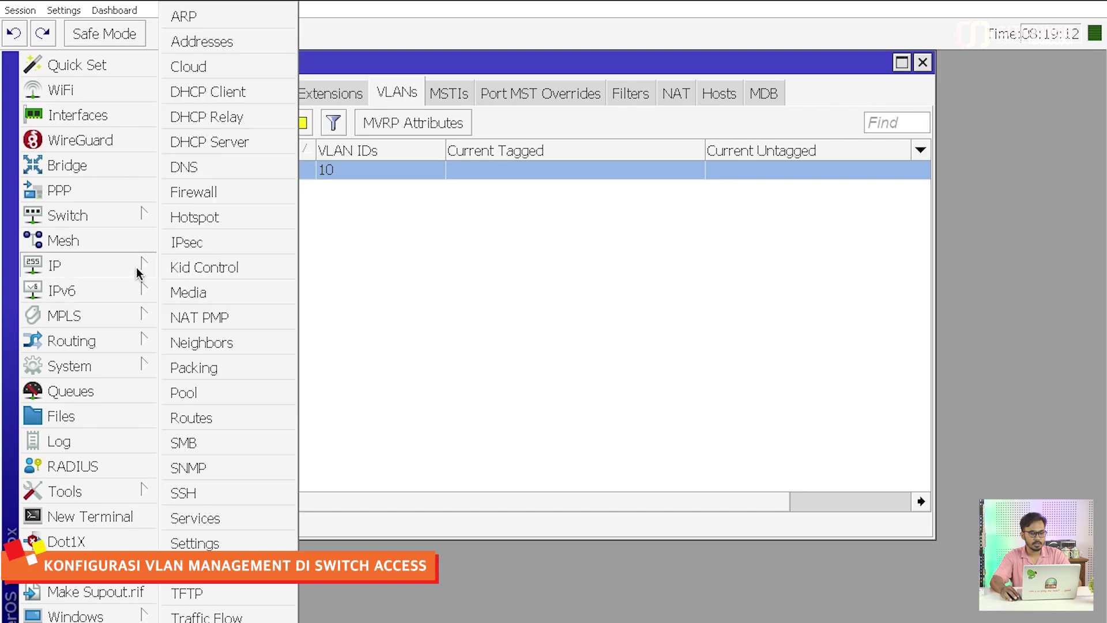
pyautogui.click(223, 42)
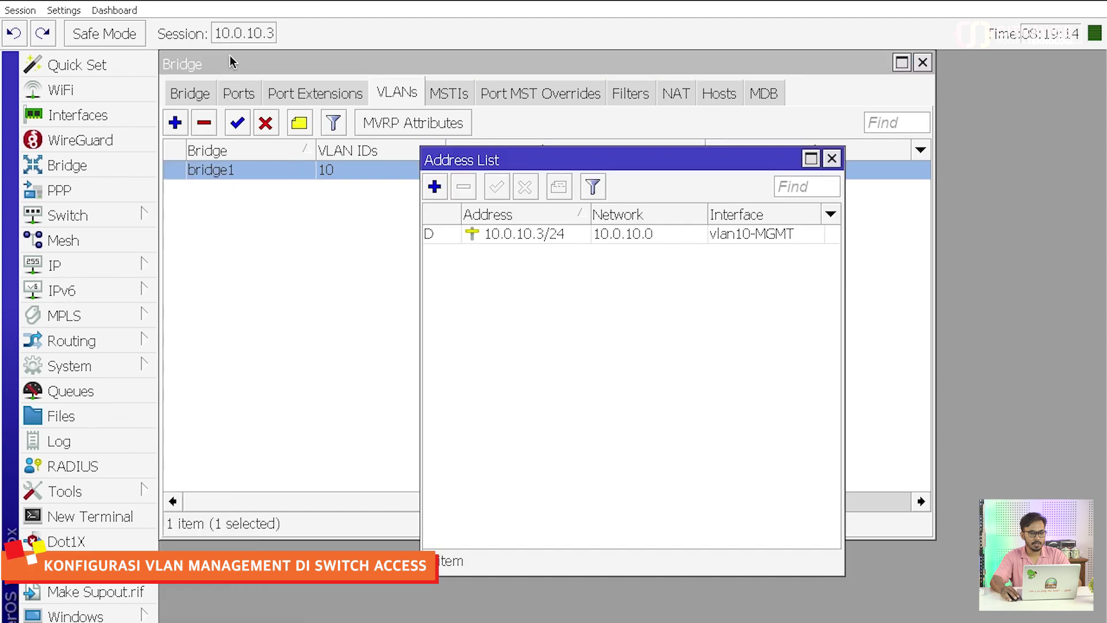
pyautogui.click(577, 239)
pyautogui.click(576, 317)
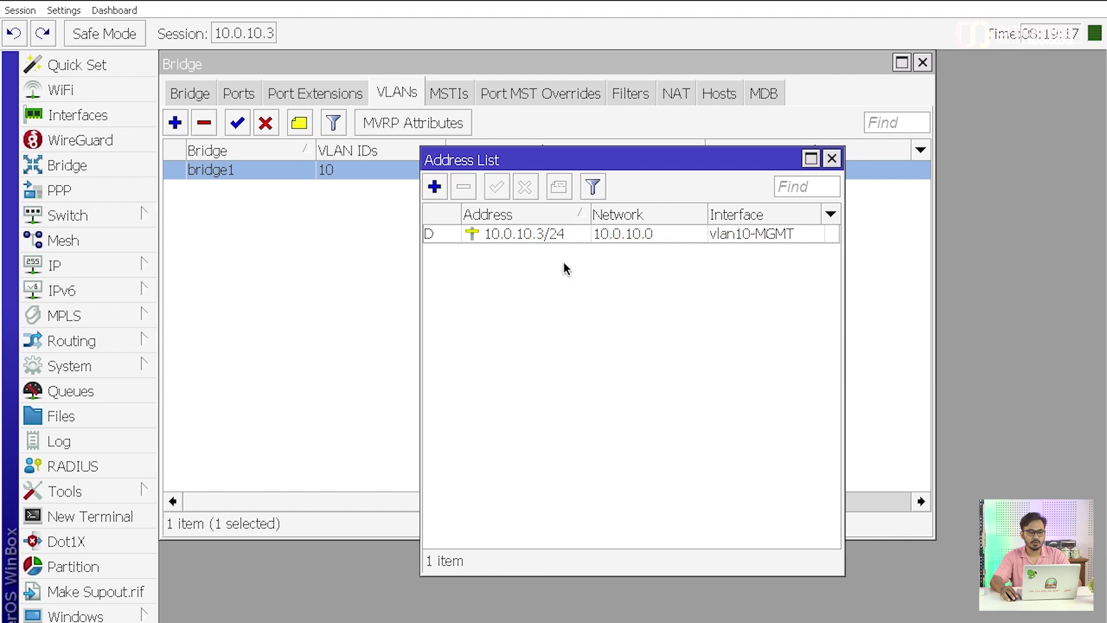
pyautogui.click(552, 237)
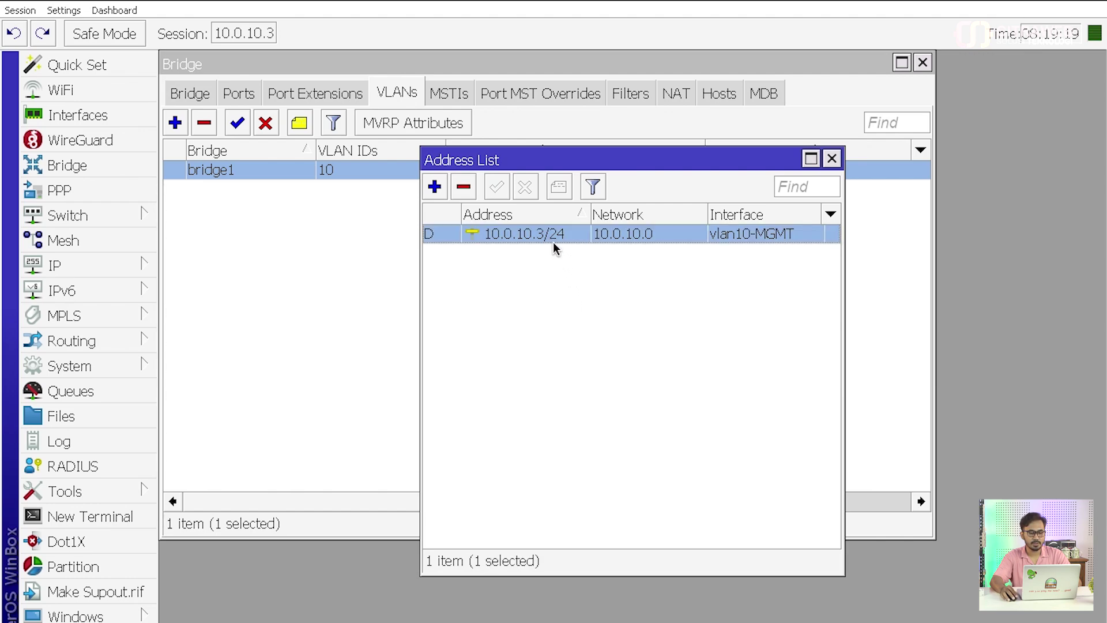
pyautogui.moveTo(556, 156); pyautogui.dragTo(440, 186)
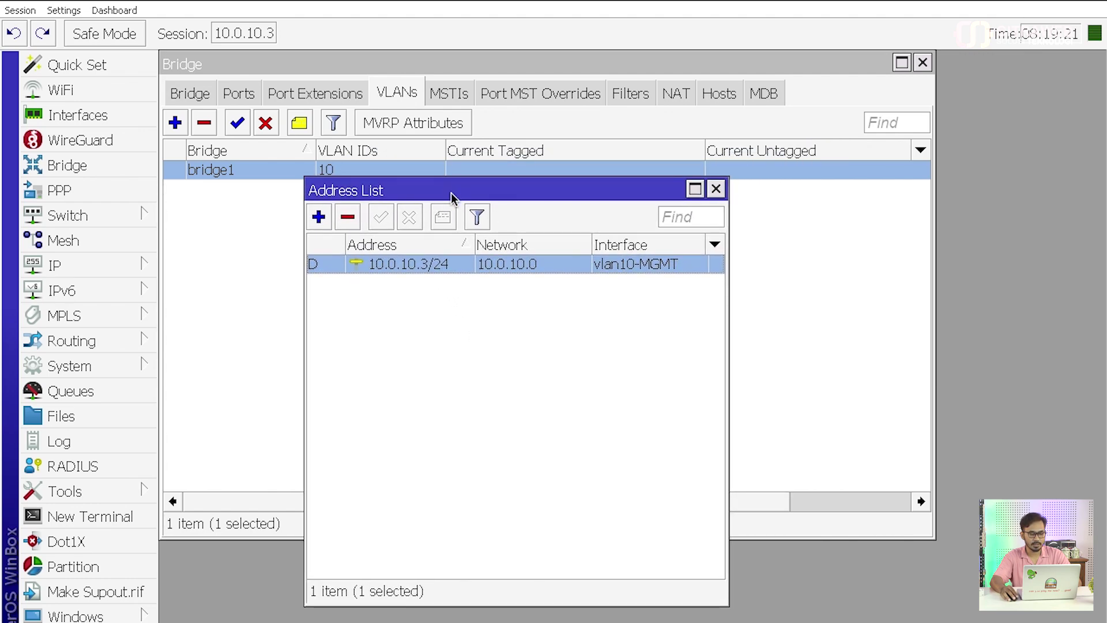
# Close the address list and add the comment "Access Vlan11" to the ether2 bridge port.
pyautogui.press('Escape')
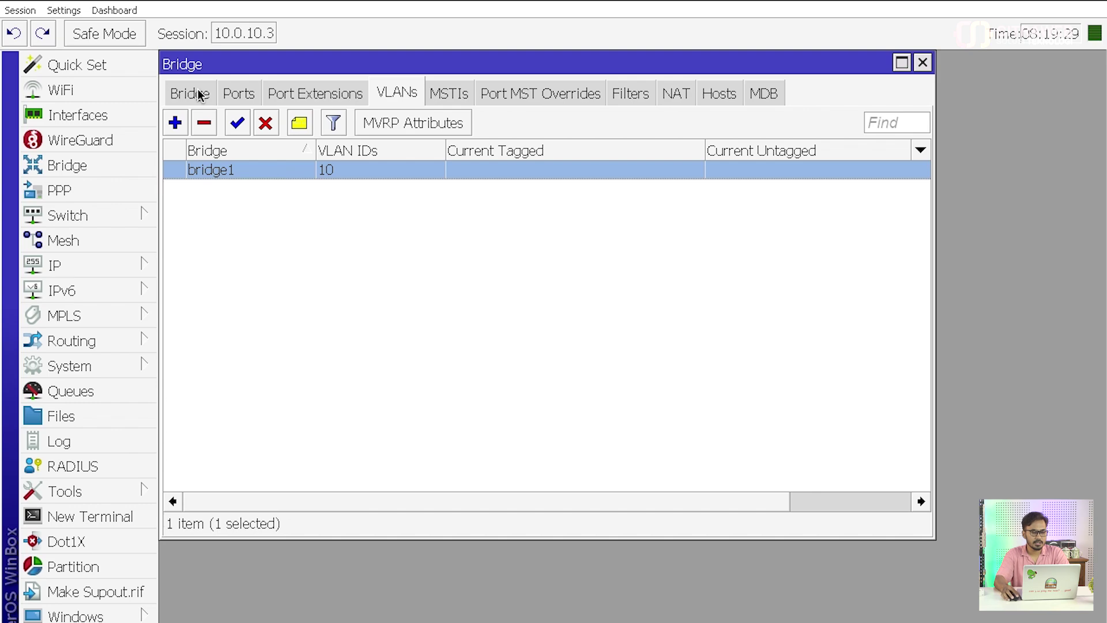
pyautogui.click(237, 95)
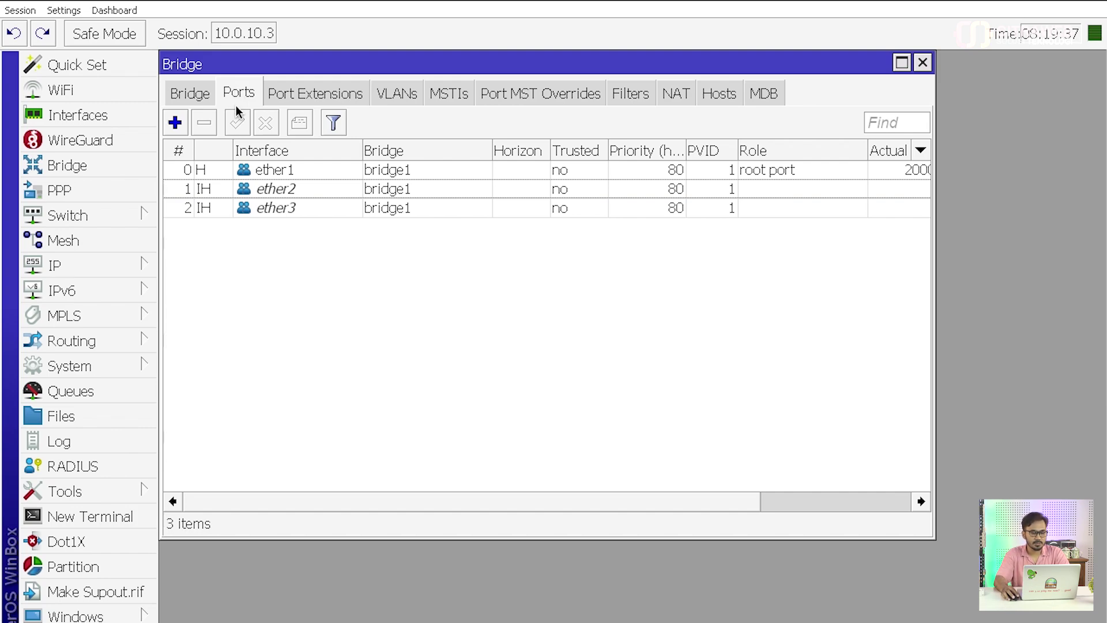
pyautogui.click(309, 189)
pyautogui.click(299, 121)
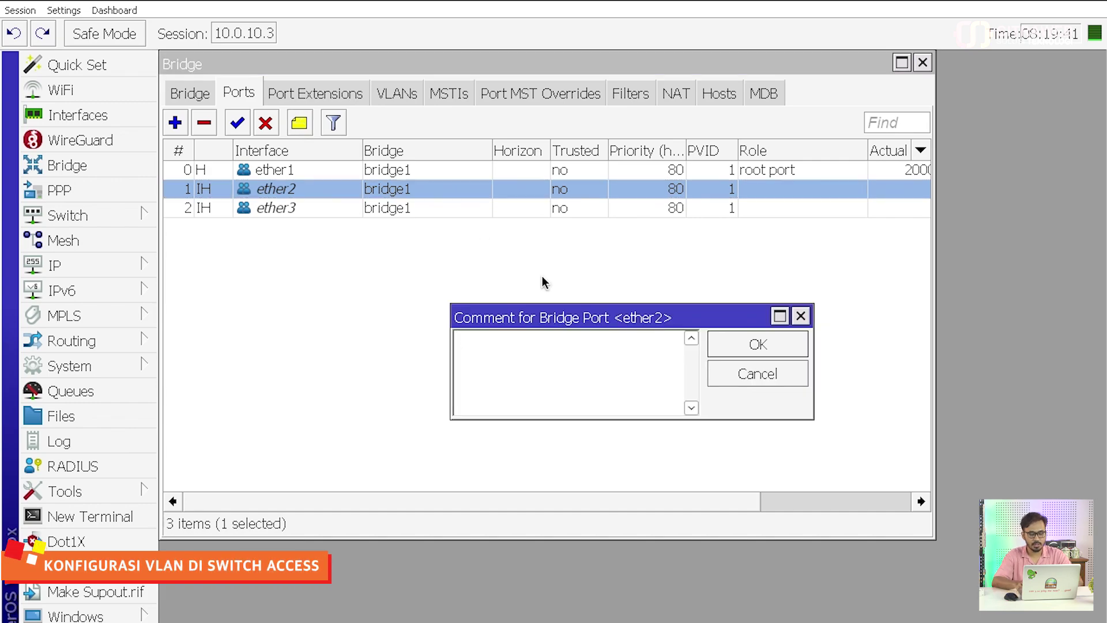
pyautogui.write('Access Vlan11')
pyautogui.press('Return')
# Add the comment "Access VLAN12" to the ether3 bridge port.
pyautogui.click(465, 229)
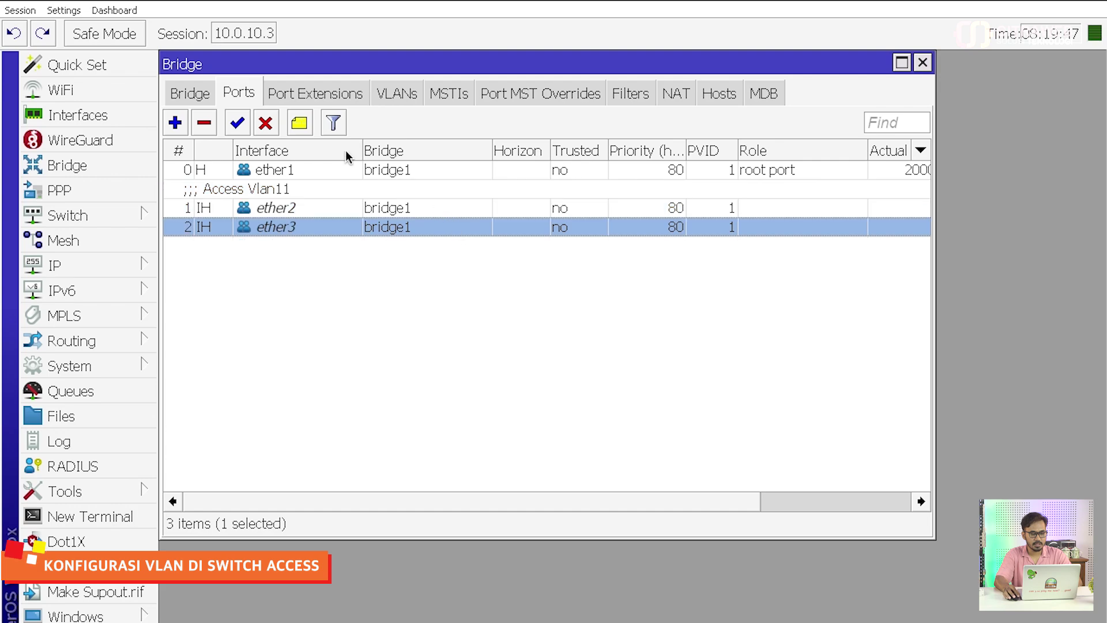
pyautogui.click(311, 124)
pyautogui.write('Access V')
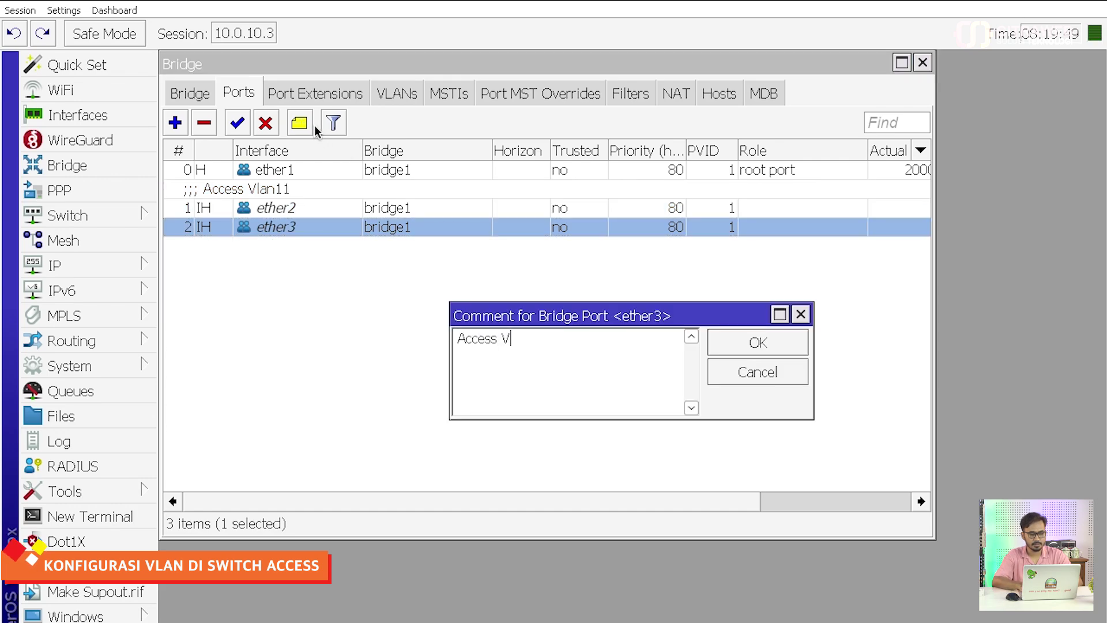
pyautogui.write('LAN12')
pyautogui.press('Return')
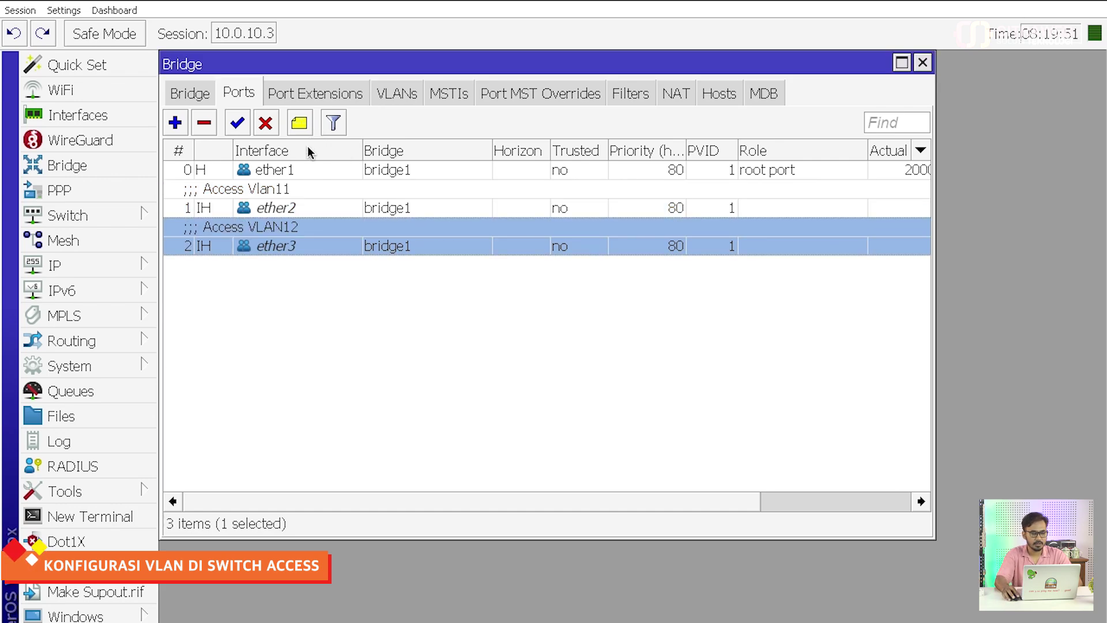
# Correct the ether2 bridge port's comment to "Access VLAN11" and clear the row selection.
pyautogui.click(294, 187)
pyautogui.click(300, 123)
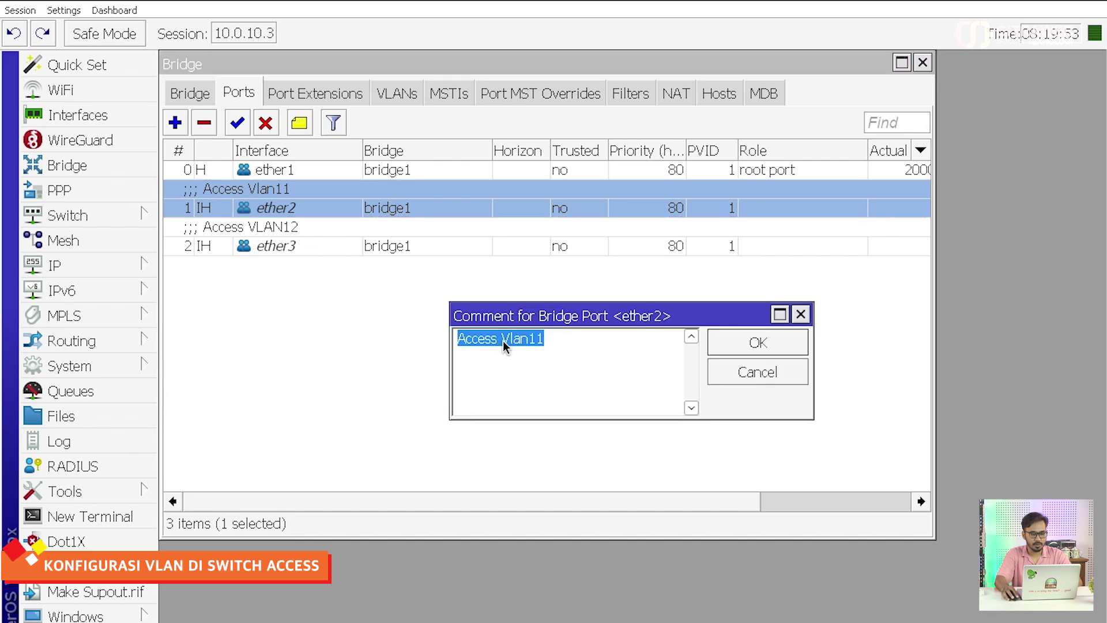
pyautogui.click(529, 341)
pyautogui.press('BackSpace')
pyautogui.press('BackSpace')
pyautogui.press('BackSpace')
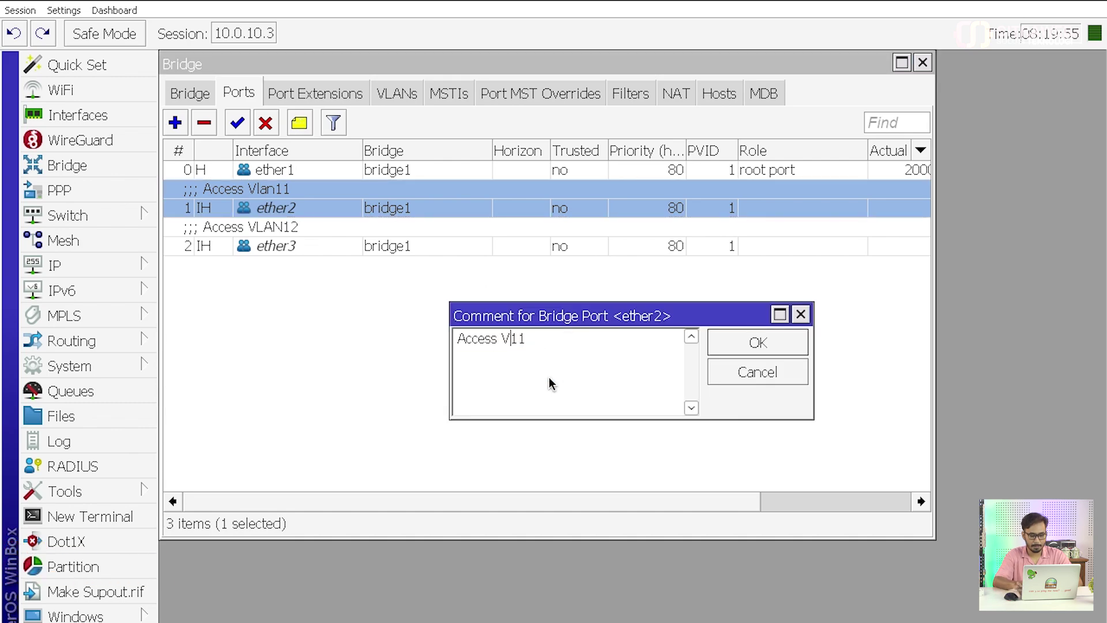
pyautogui.write('LAN')
pyautogui.press('Return')
pyautogui.click(429, 323)
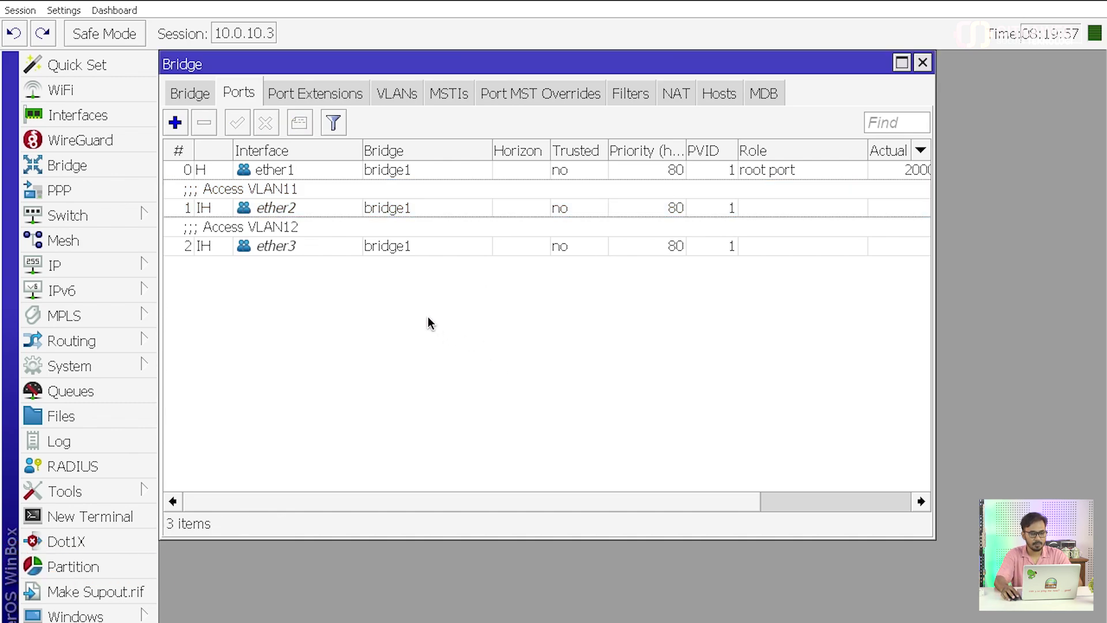
# Set the ether2 bridge port's PVID to 11 and its MVRP Applicant State to non participant, and save the port.
pyautogui.doubleClick(326, 210)
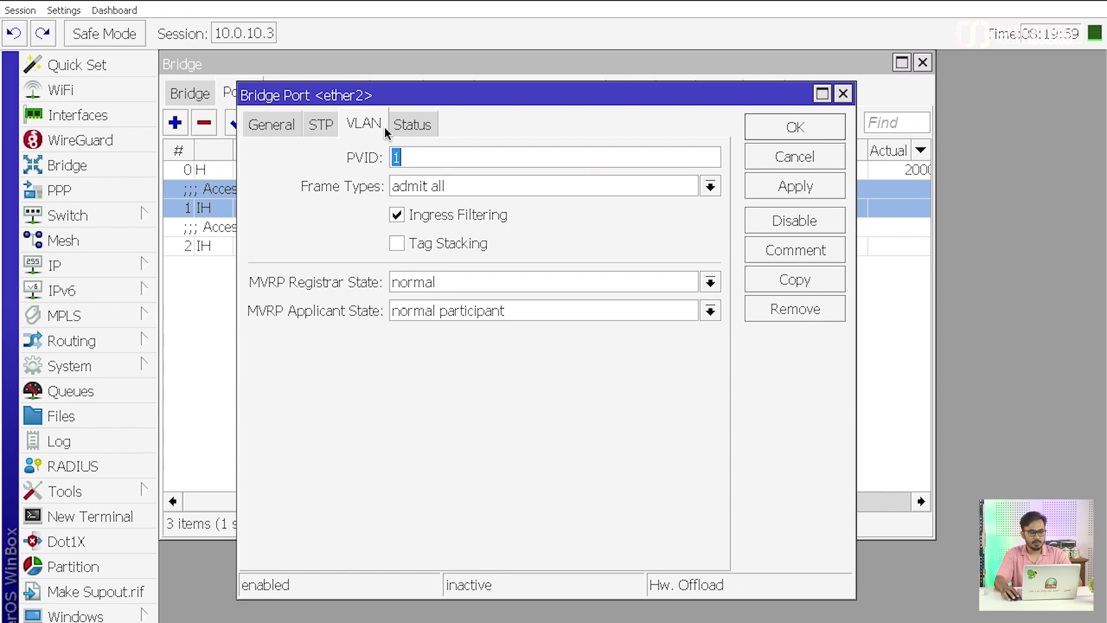
pyautogui.moveTo(387, 96); pyautogui.dragTo(534, 78)
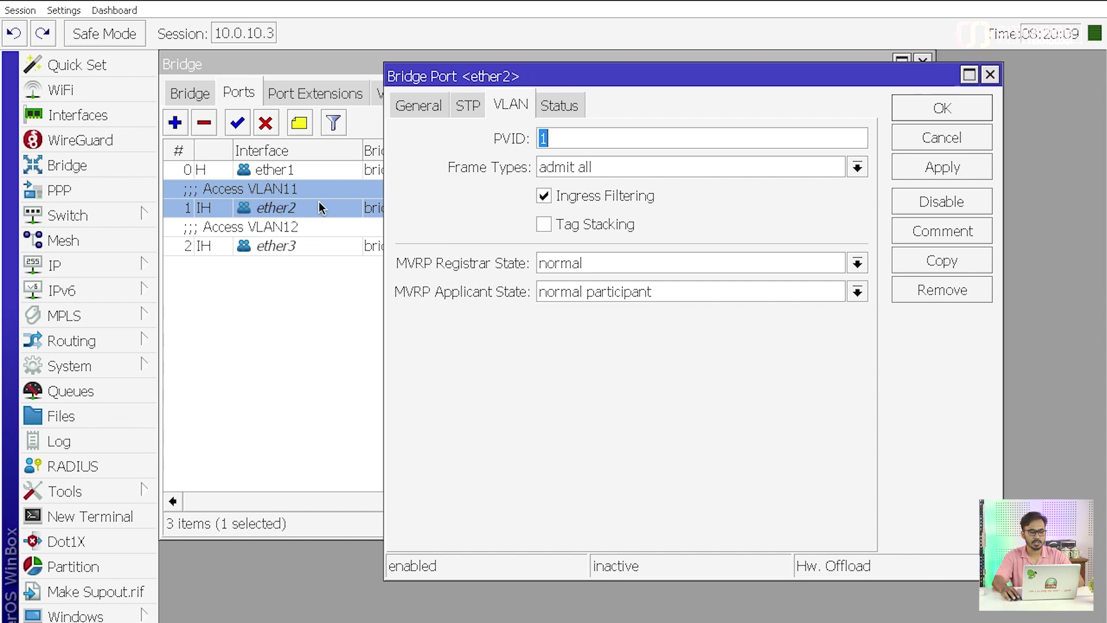
pyautogui.click(592, 138)
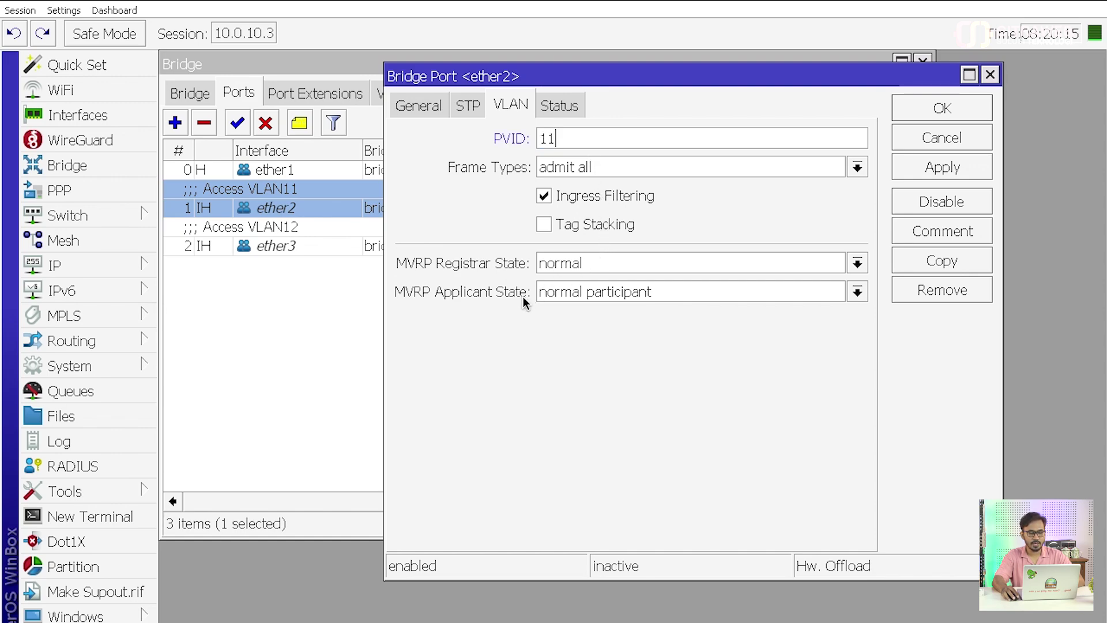
pyautogui.click(554, 294)
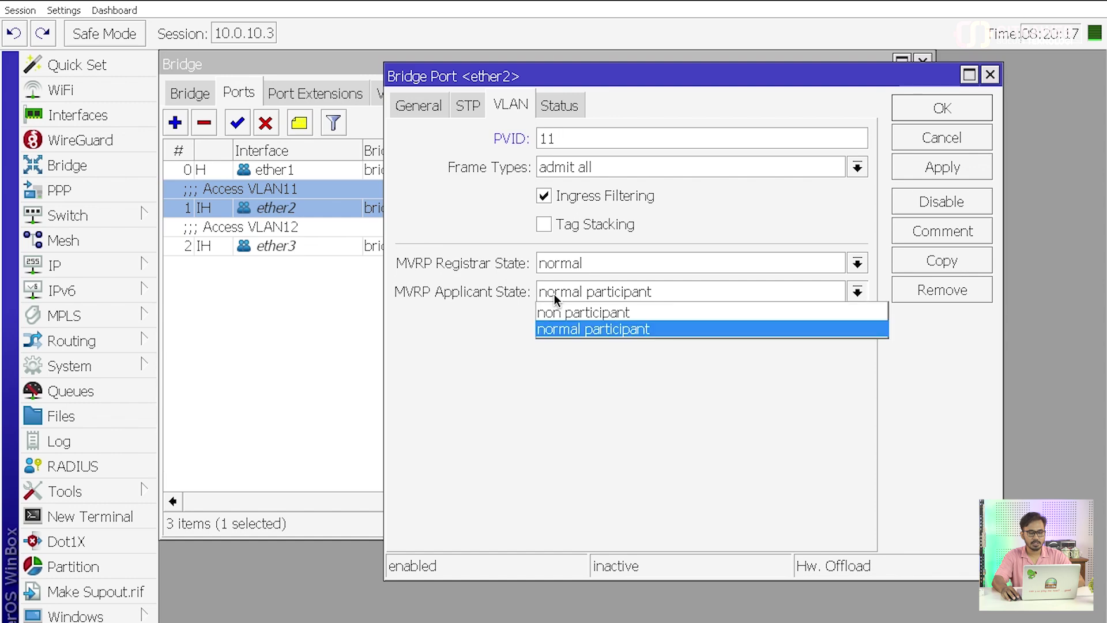
pyautogui.click(573, 312)
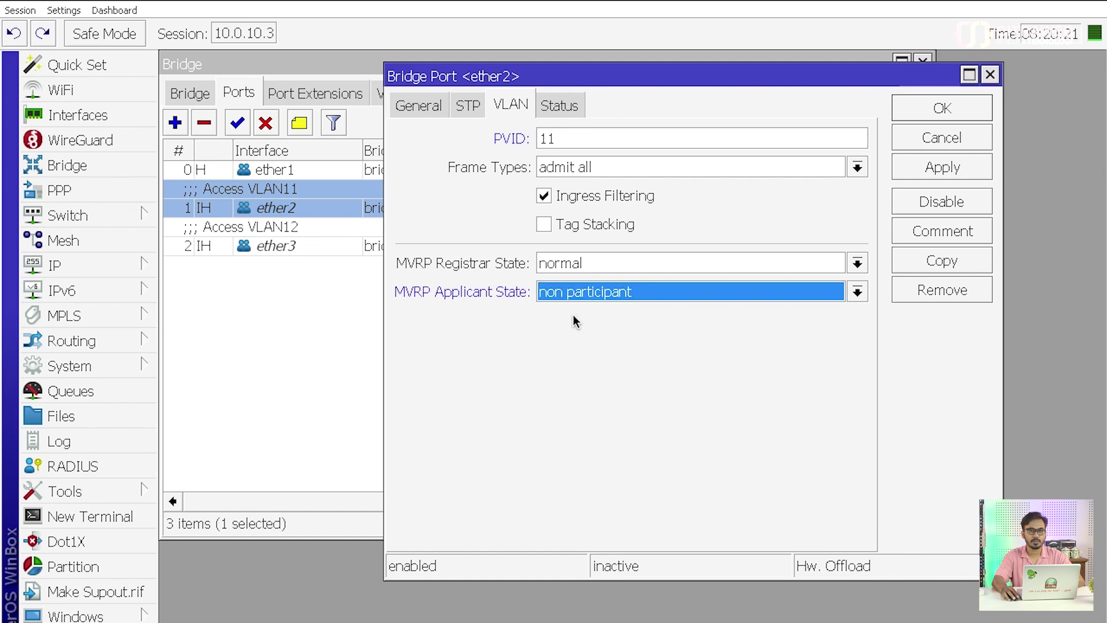
pyautogui.click(907, 171)
pyautogui.click(910, 109)
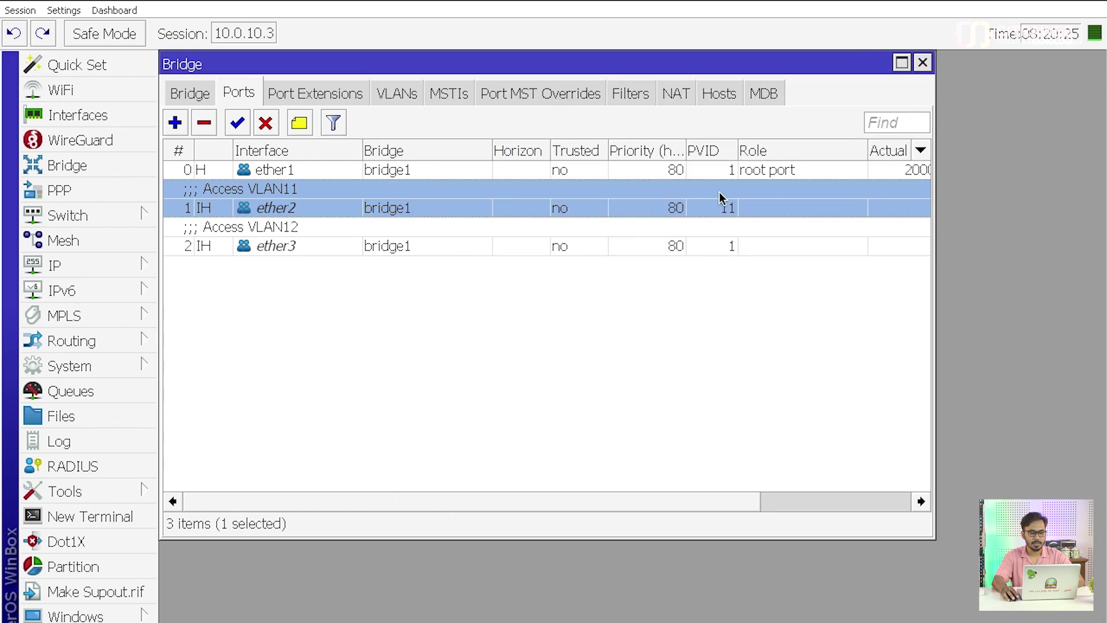
# Set the ether3 bridge port's PVID to 12 and its MVRP Applicant State to non participant, and save the port.
pyautogui.doubleClick(389, 244)
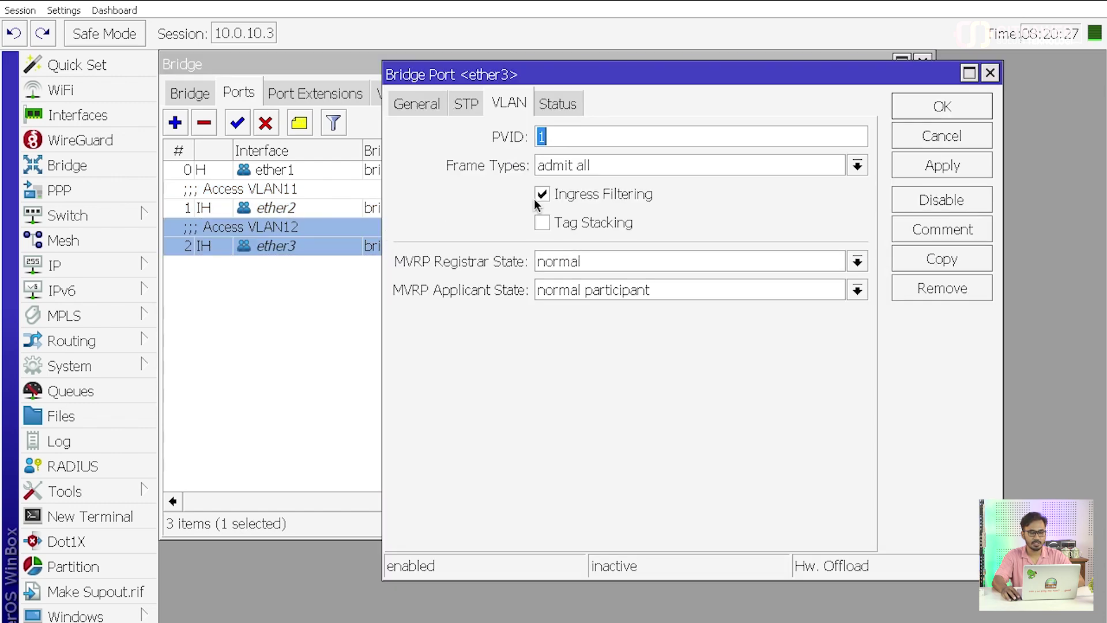
pyautogui.click(602, 143)
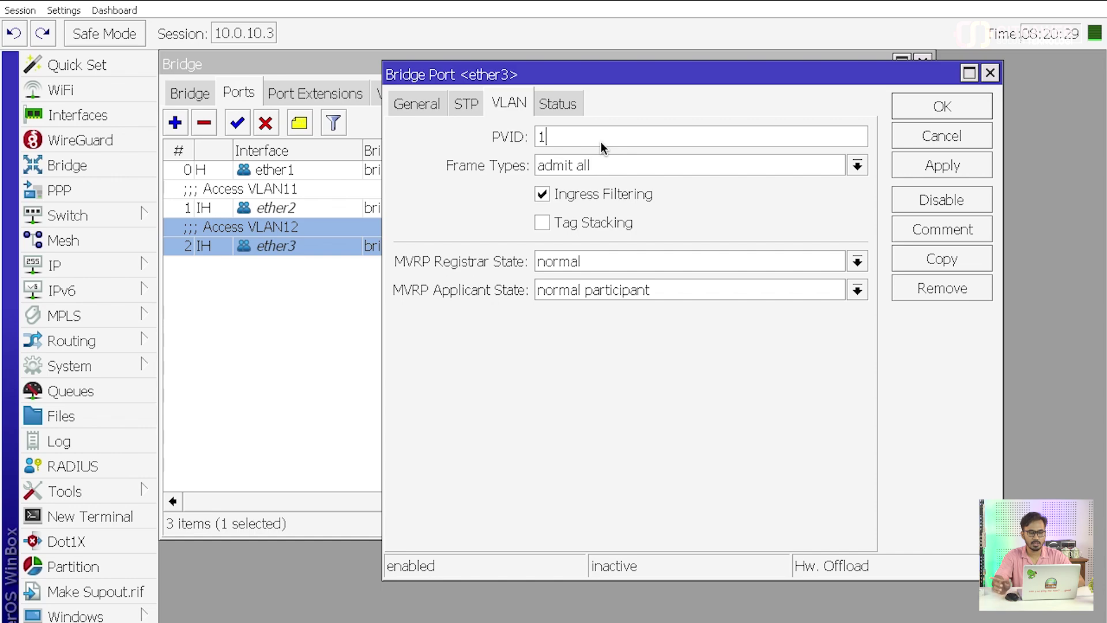
pyautogui.write('2')
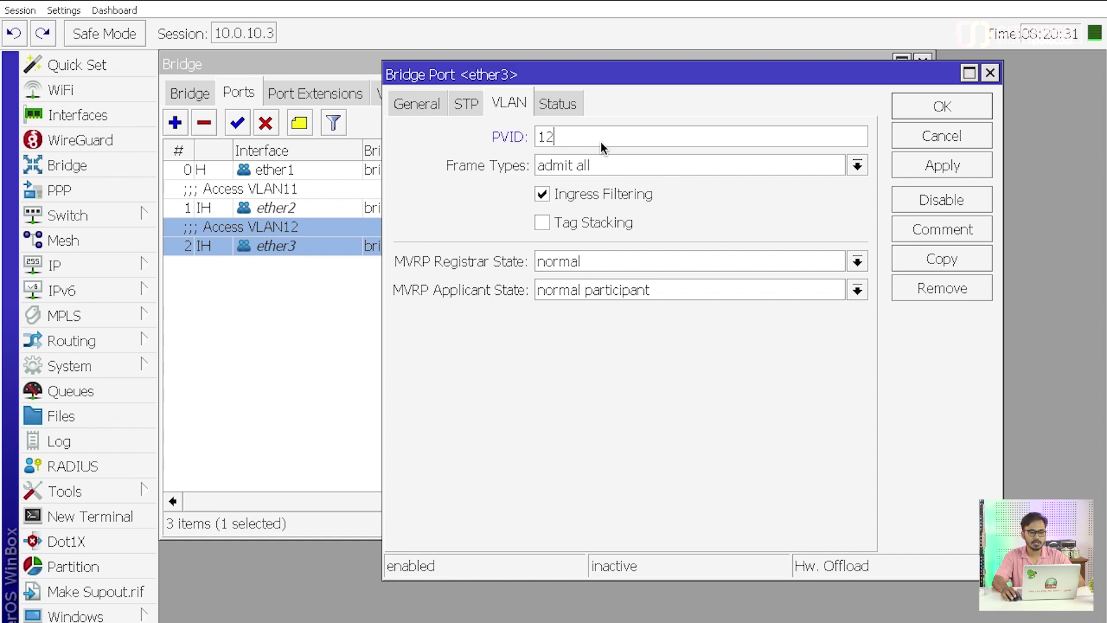
pyautogui.moveTo(602, 143); pyautogui.dragTo(527, 137)
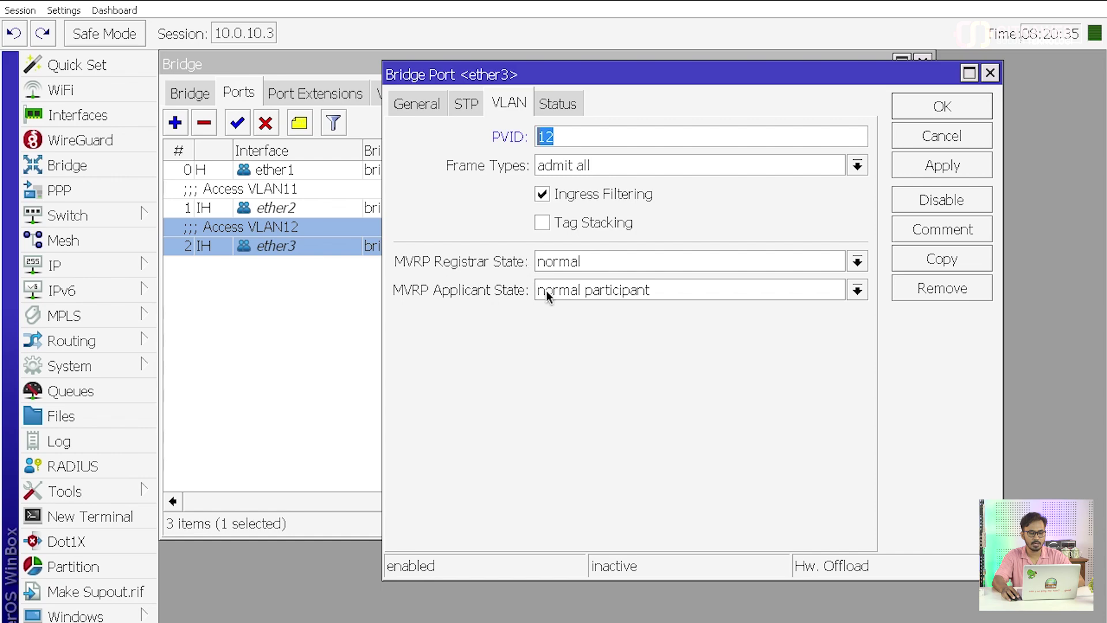
pyautogui.click(582, 288)
pyautogui.click(604, 312)
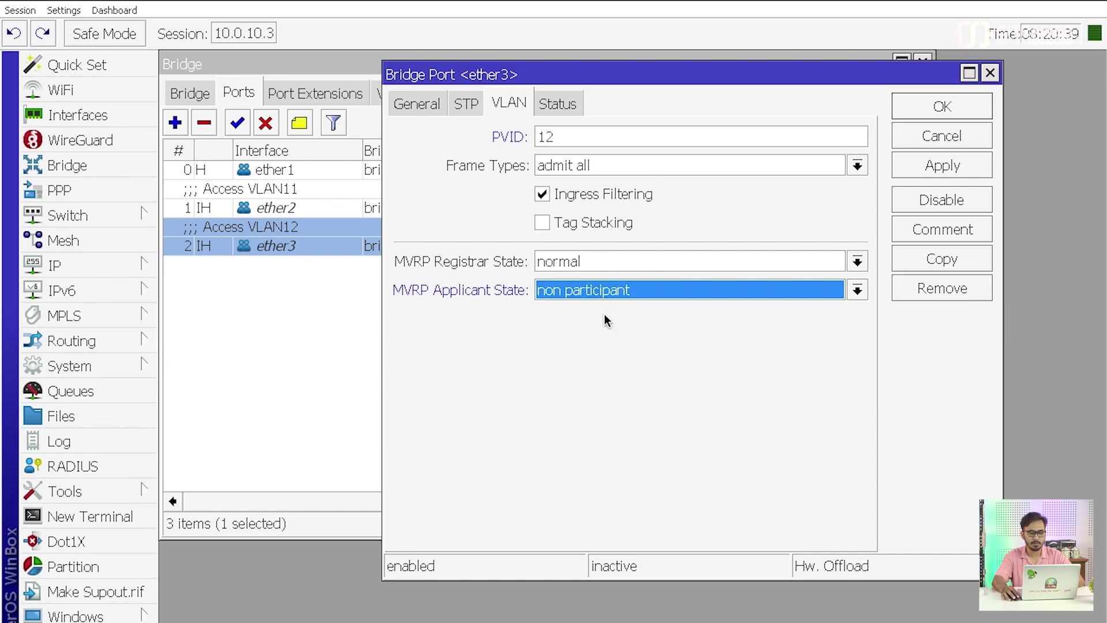
pyautogui.click(918, 165)
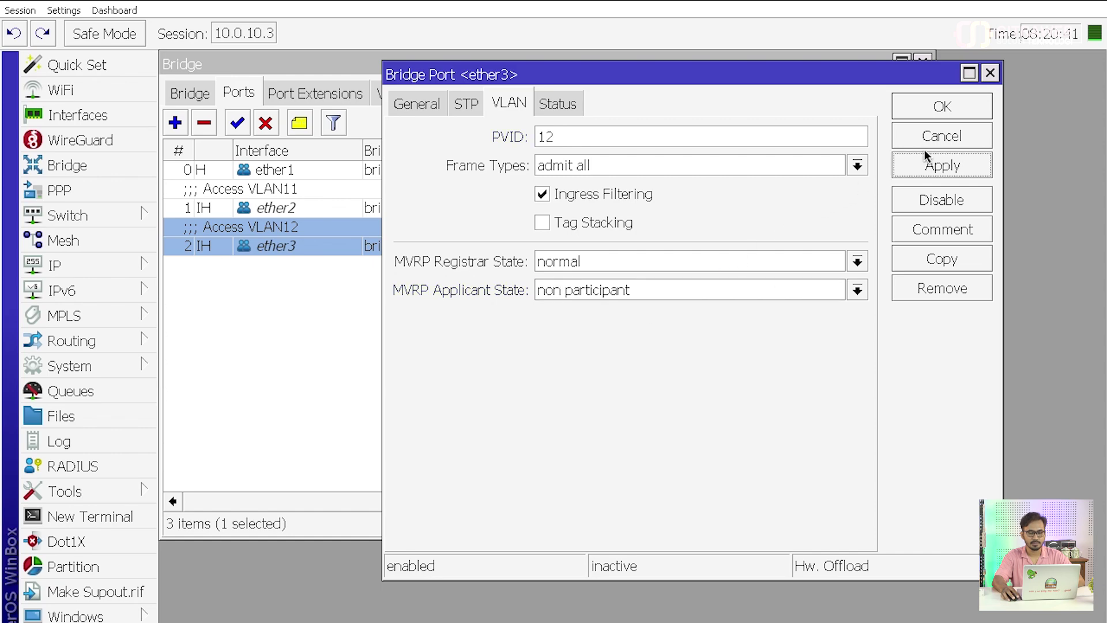
pyautogui.click(927, 109)
# Check the ether1 bridge port's VLAN settings, and enable VLAN filtering and MVRP on bridge1.
pyautogui.doubleClick(382, 172)
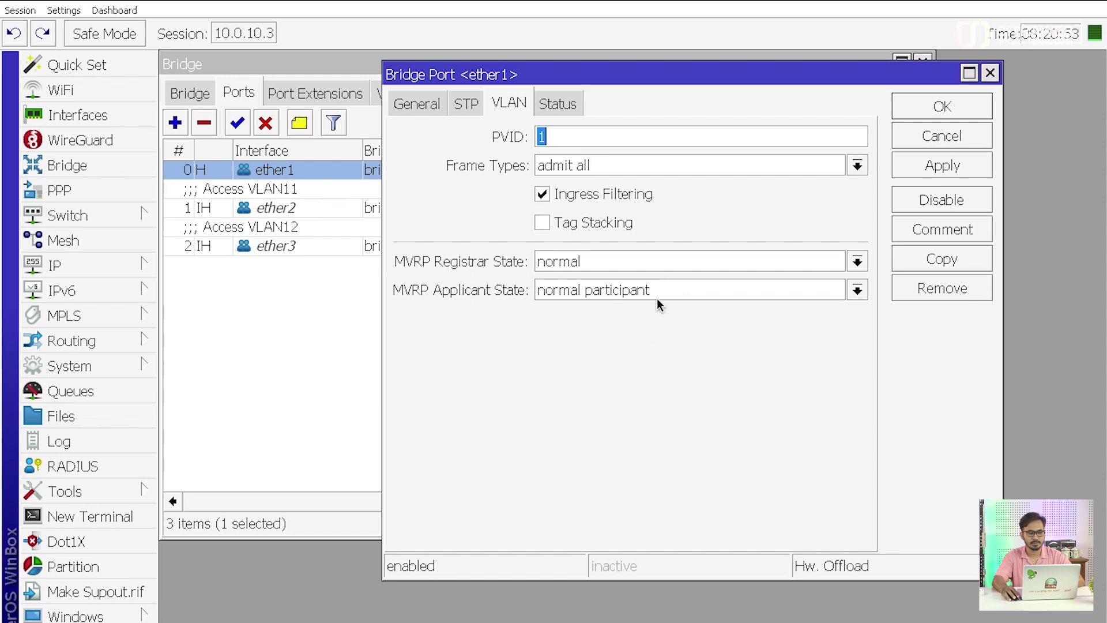
pyautogui.press('Escape')
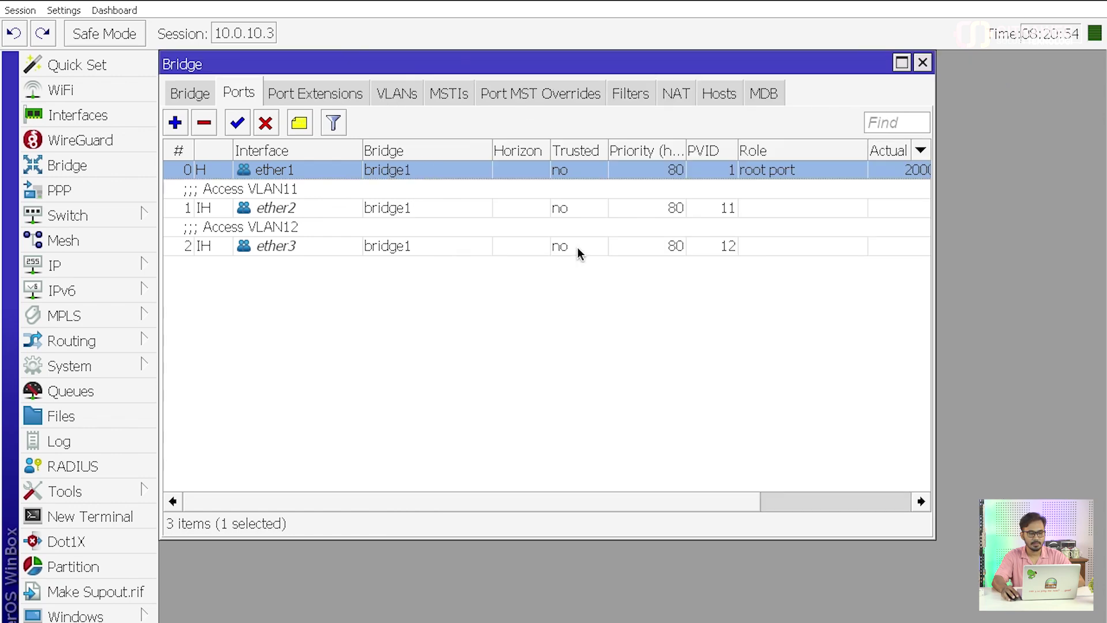
pyautogui.click(203, 96)
pyautogui.doubleClick(250, 170)
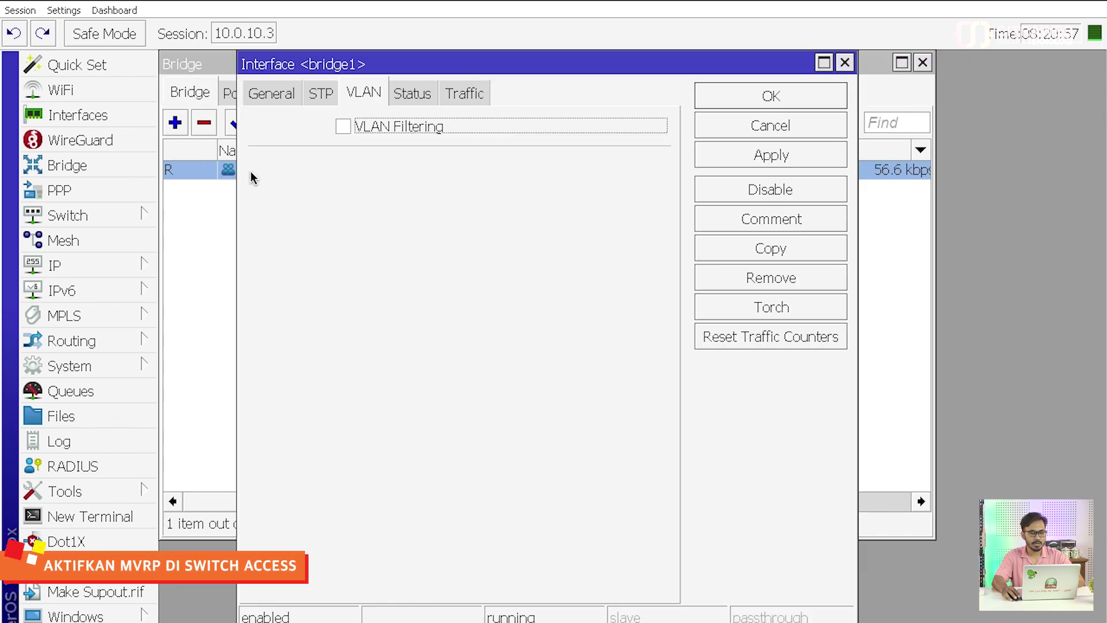
pyautogui.click(344, 127)
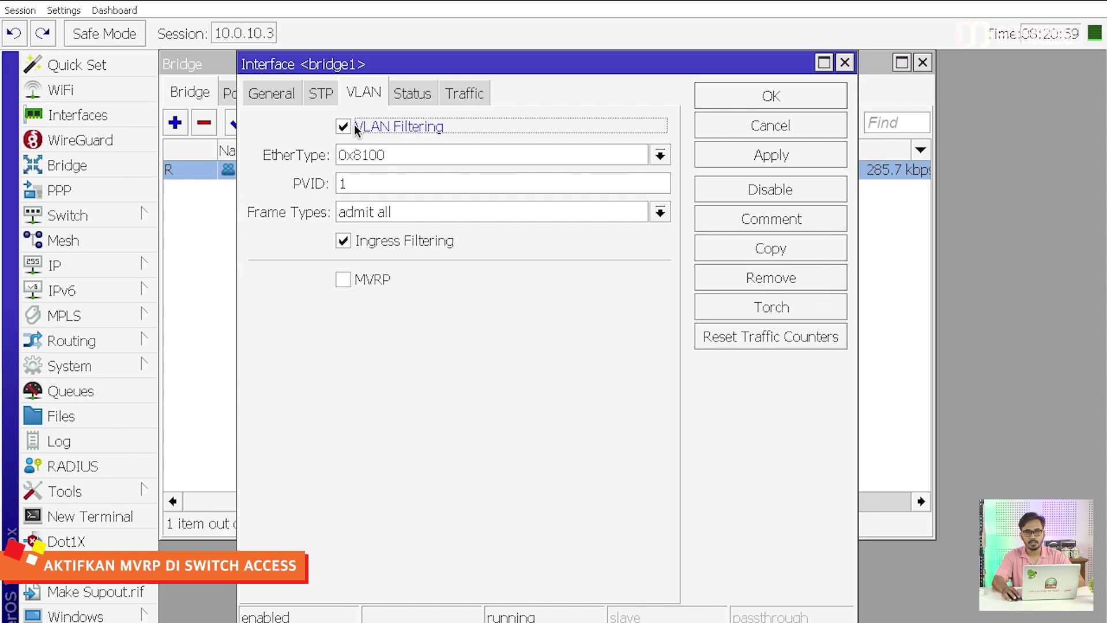
pyautogui.click(357, 285)
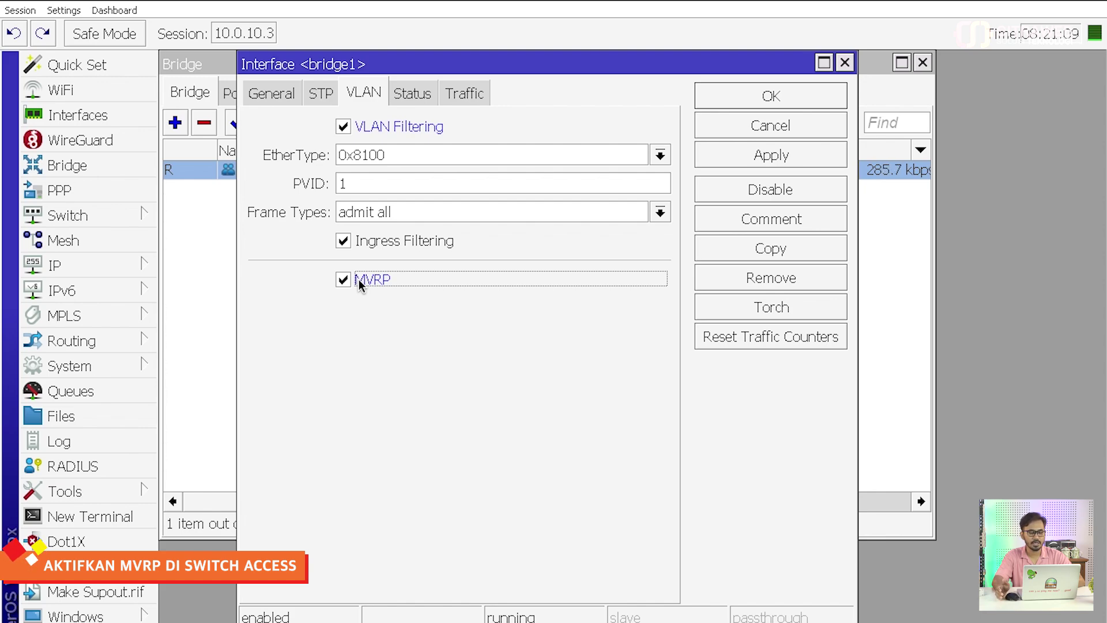
pyautogui.click(797, 156)
pyautogui.click(785, 104)
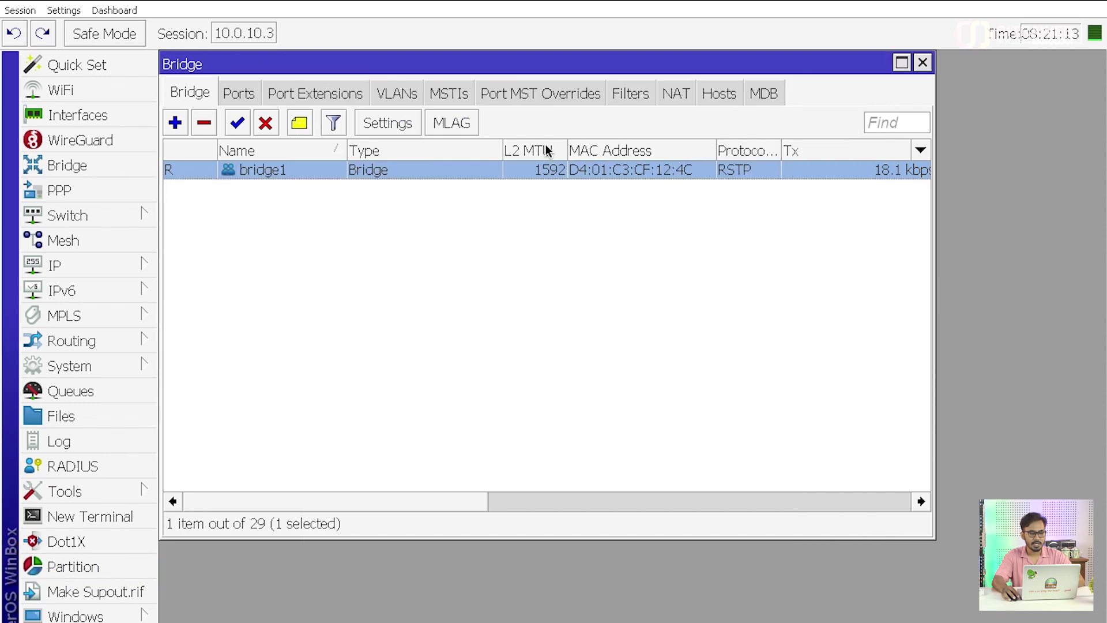
# Check the MVRP entries in the access and core switches' bridge VLAN tables and the dhcp3 lease on the core router.
pyautogui.click(398, 95)
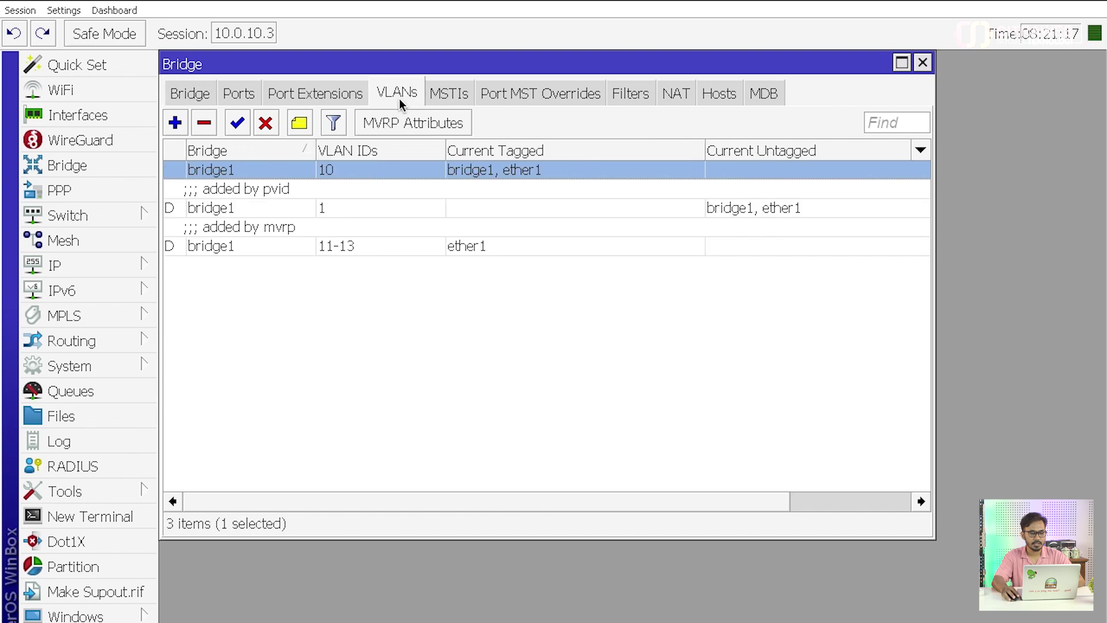
pyautogui.click(352, 238)
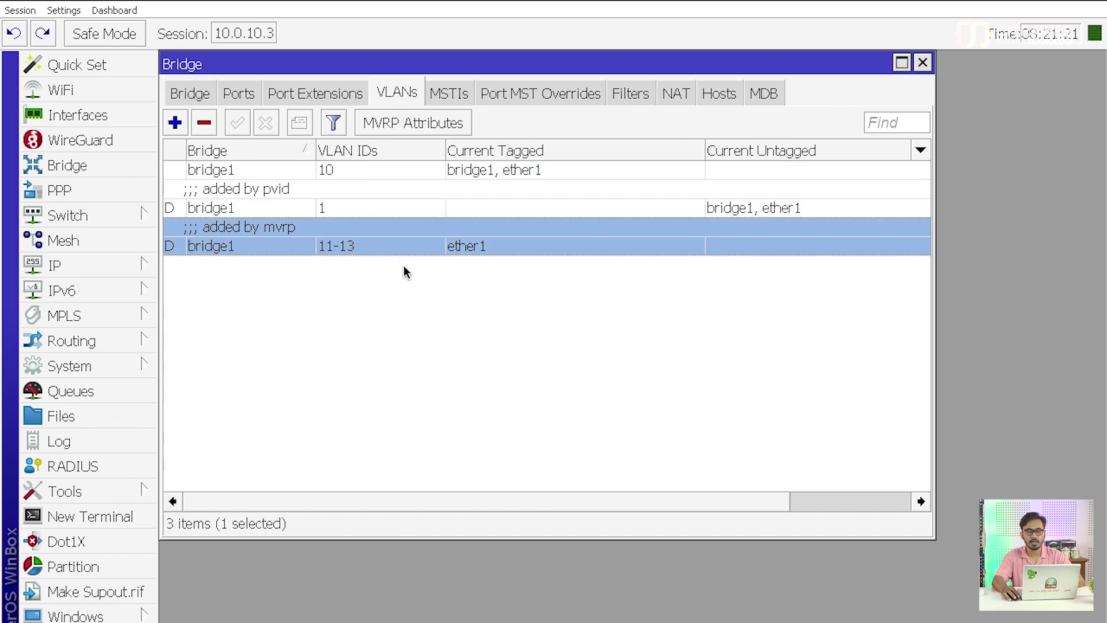
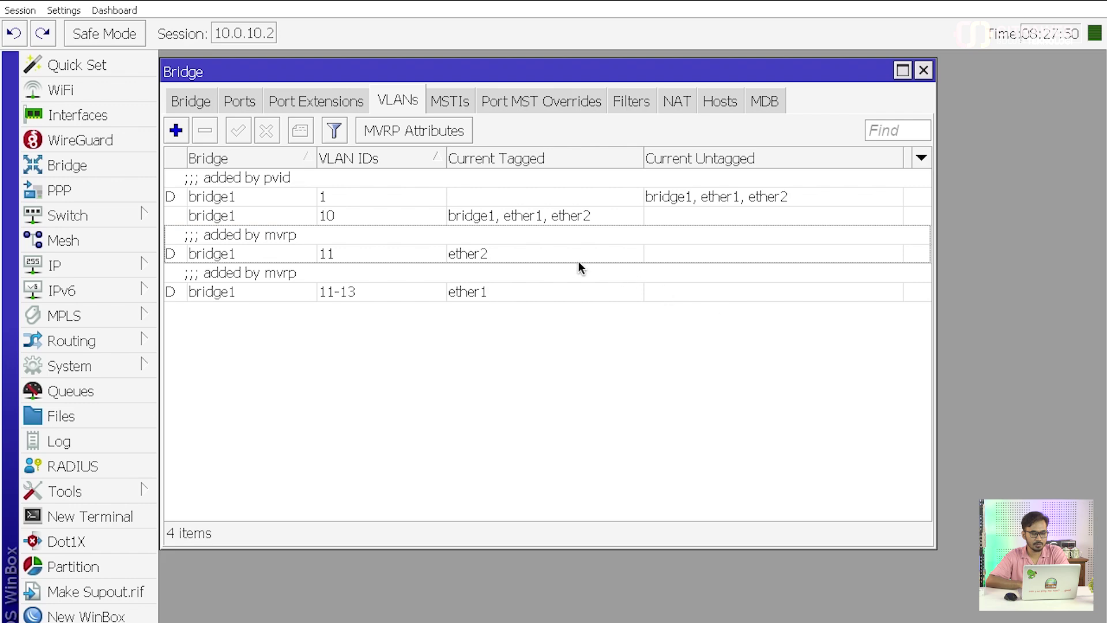
pyautogui.click(486, 254)
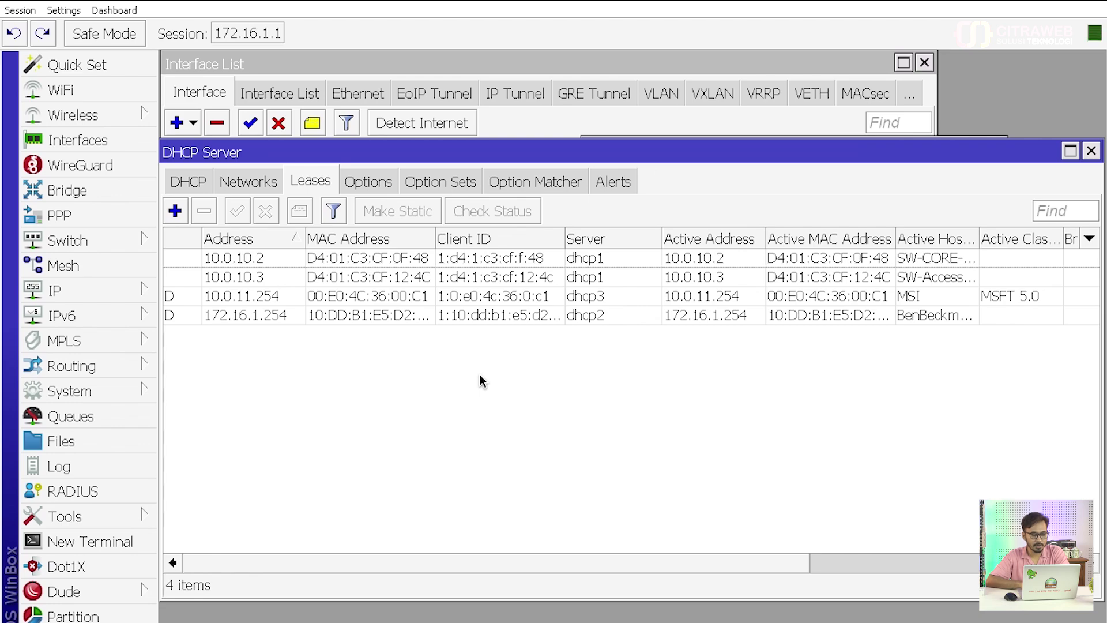
pyautogui.click(287, 300)
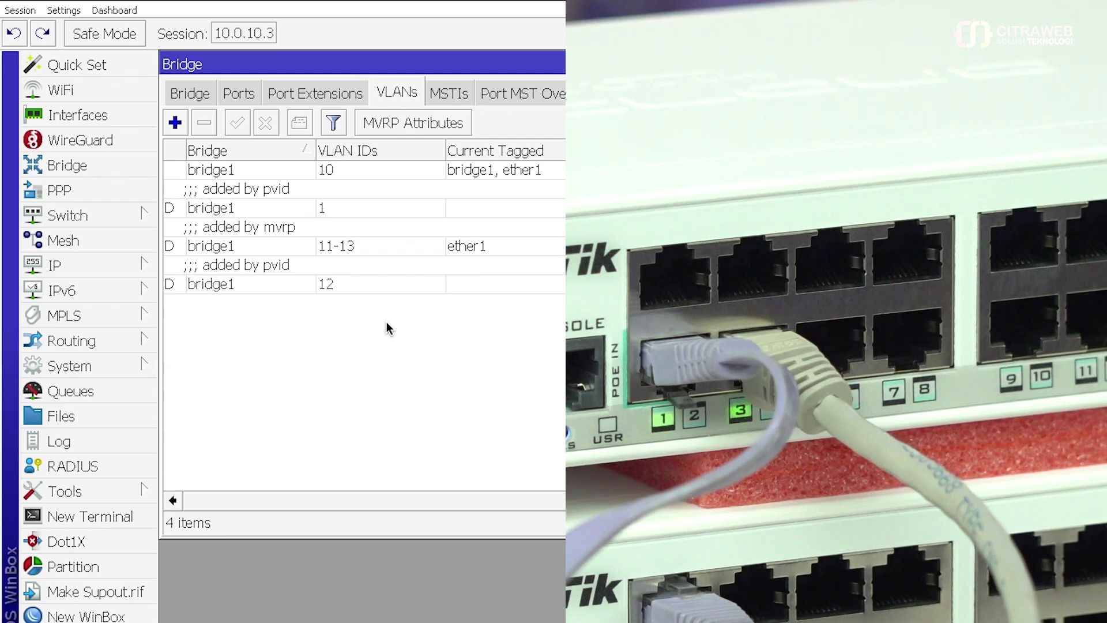
# Check the VLAN 12 entries in the access and core switches' bridge VLAN tables and the dhcp4 lease on the core router.
pyautogui.click(410, 286)
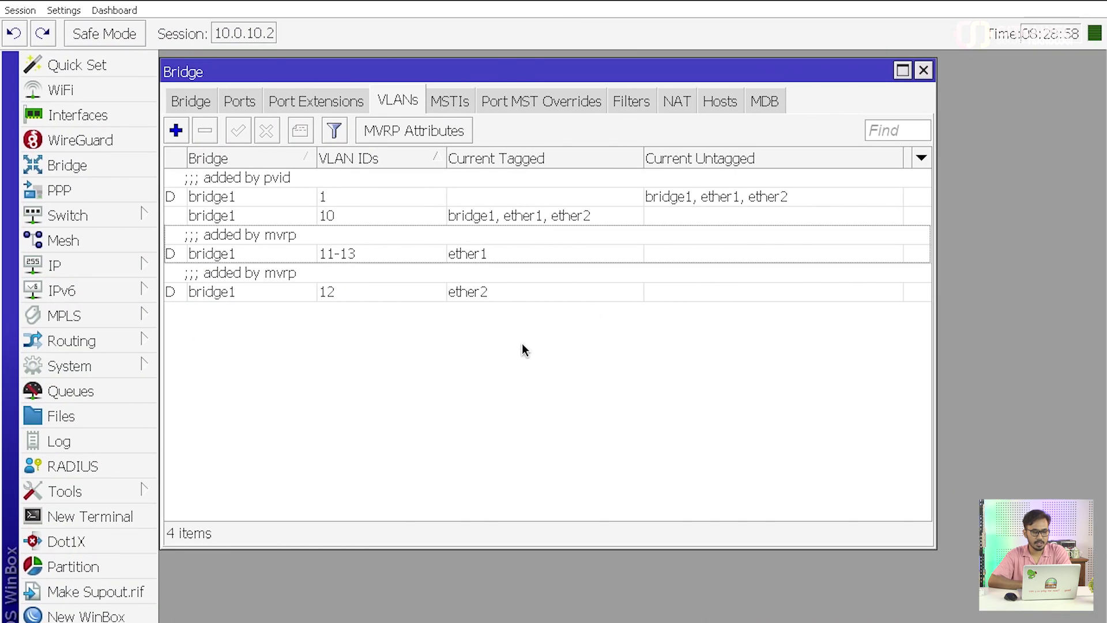
pyautogui.click(362, 277)
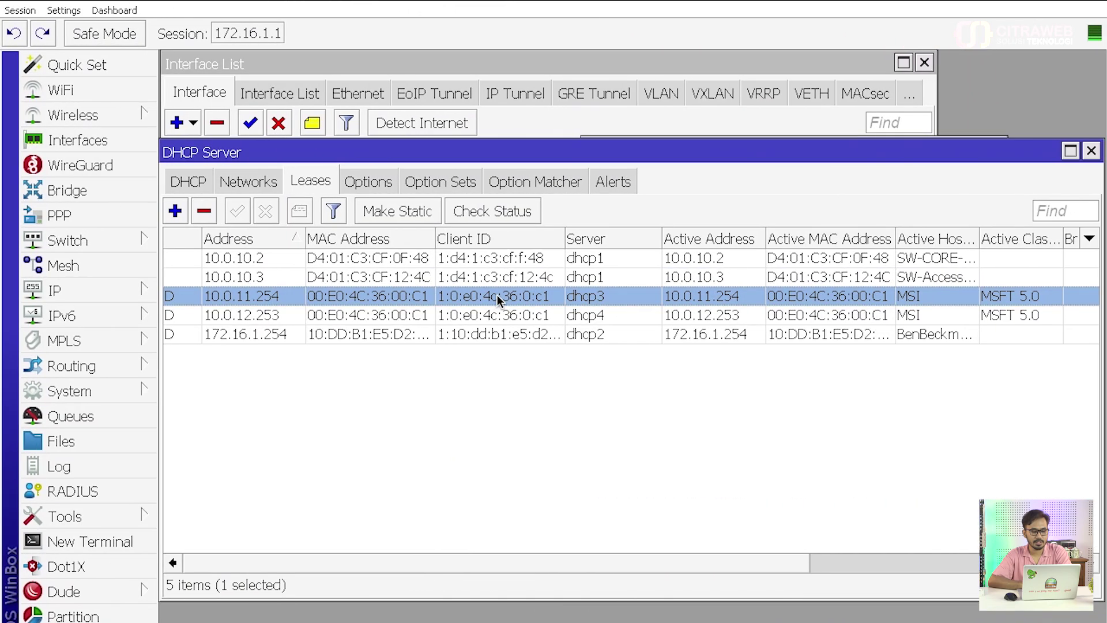
pyautogui.click(469, 315)
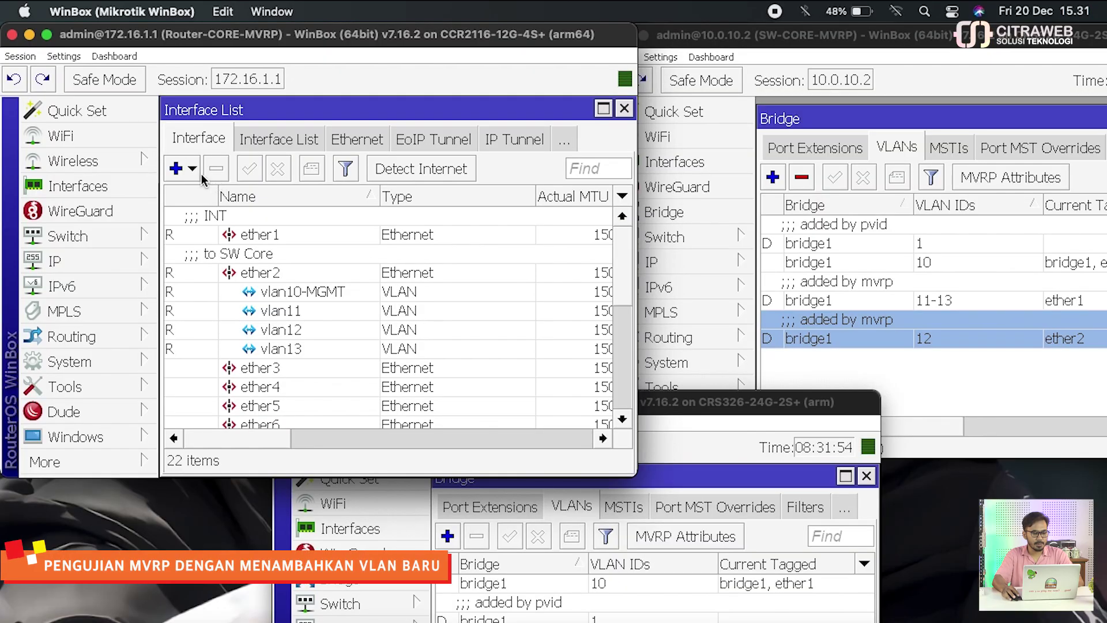
# Start a new VLAN interface on the core router named vlan100 with VLAN ID 100.
pyautogui.click(191, 172)
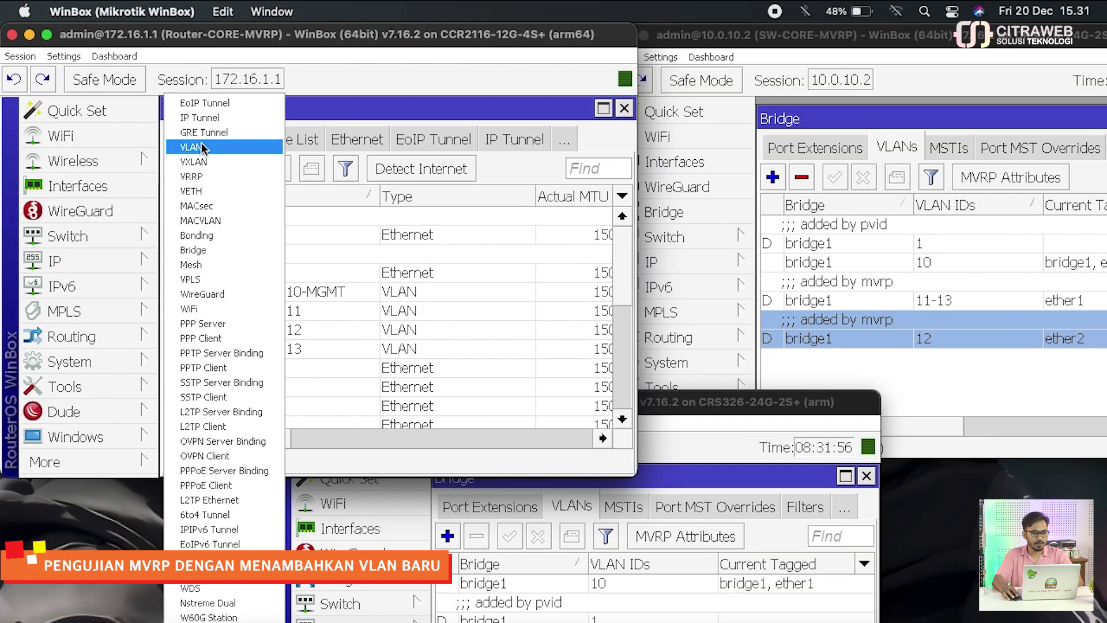
pyautogui.click(199, 146)
pyautogui.click(314, 180)
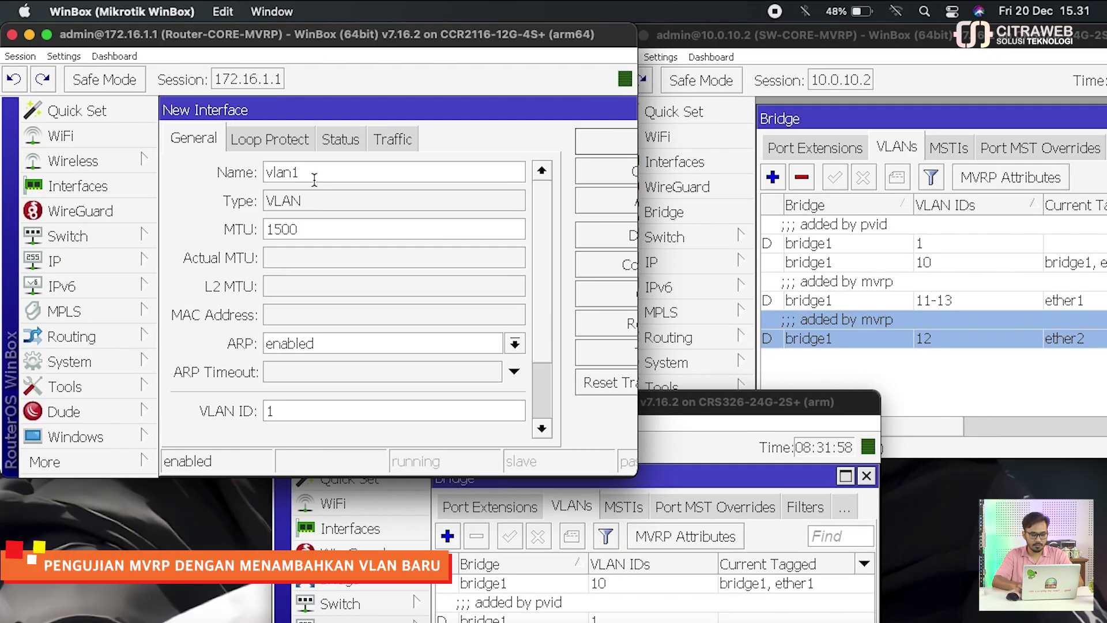
pyautogui.write('00')
pyautogui.click(271, 409)
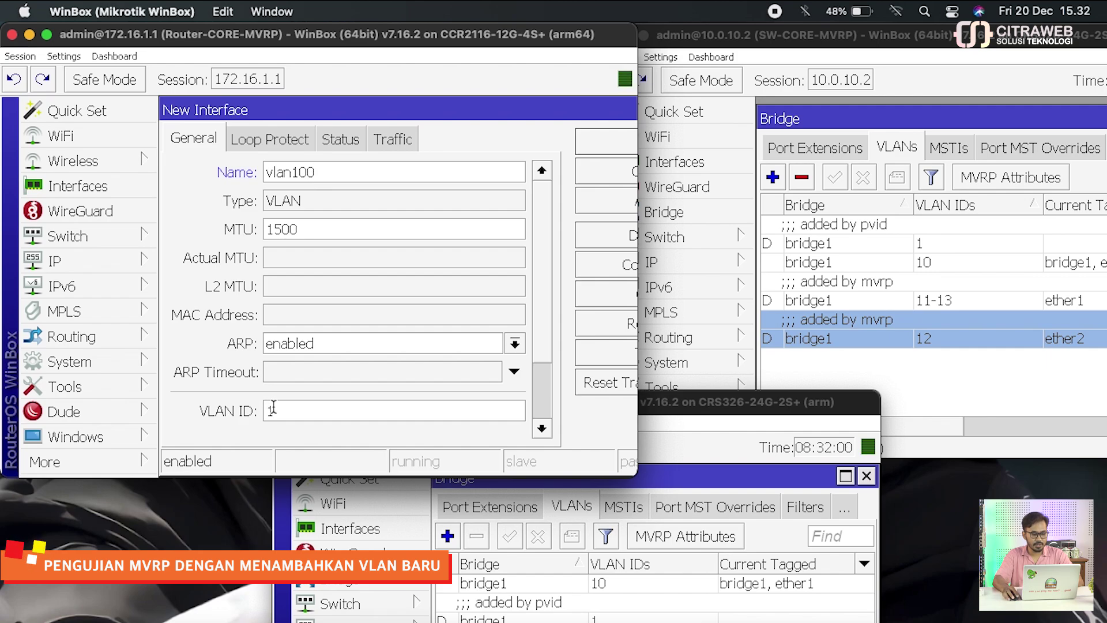
pyautogui.write('00')
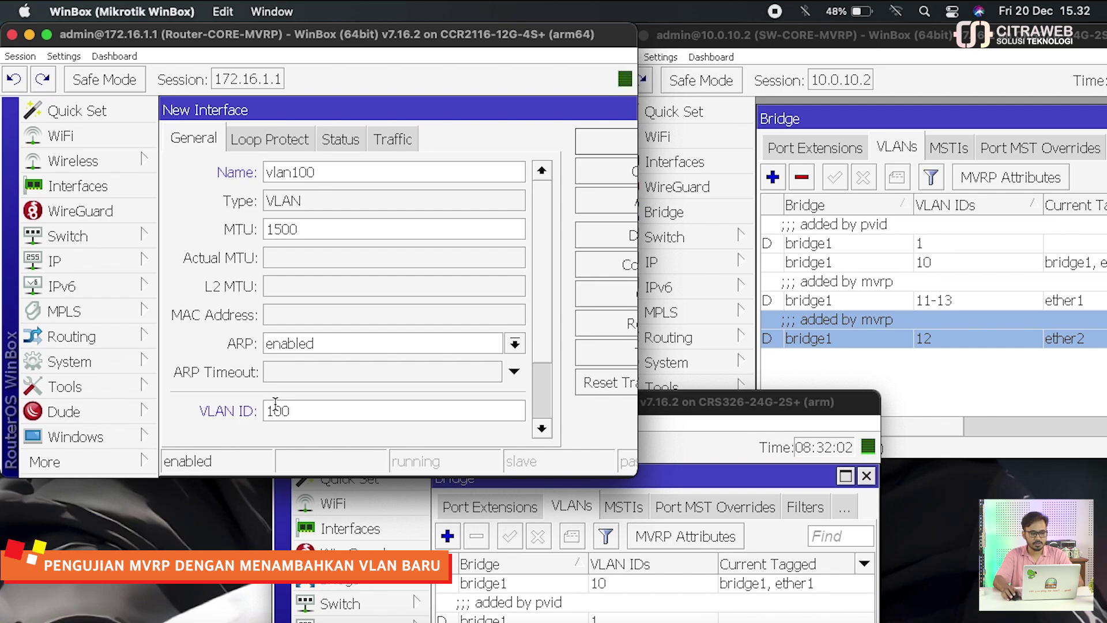
# Assign vlan100 to parent interface ether2, enable MVRP on it, and save the interface.
pyautogui.scroll(-3, 346, 351)
pyautogui.click(346, 352)
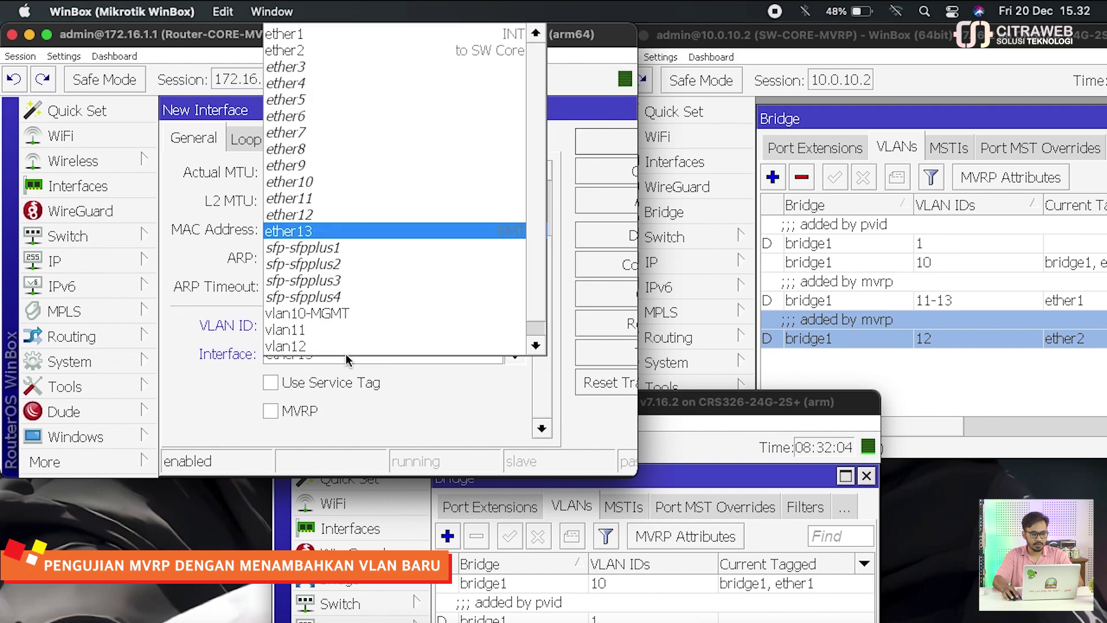
pyautogui.scroll(-1, 346, 340)
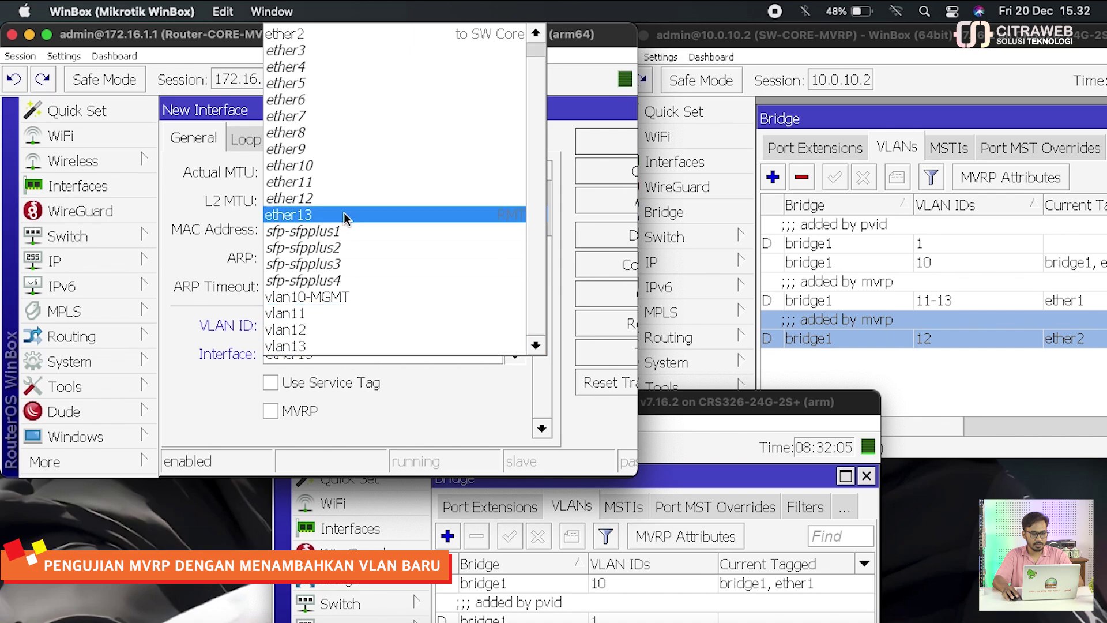
pyautogui.click(331, 36)
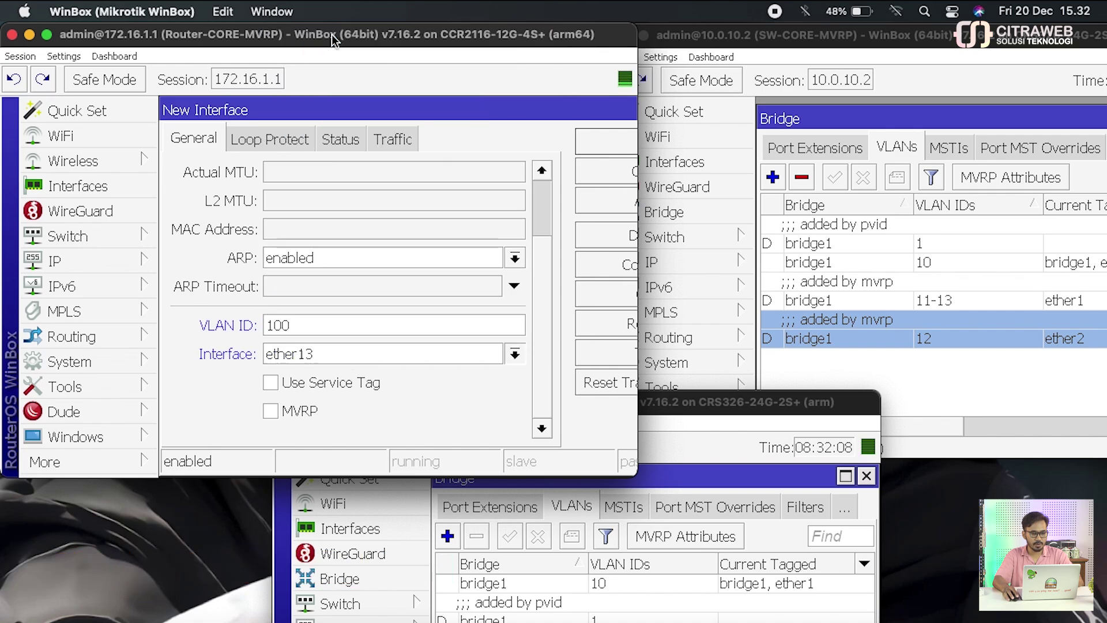
pyautogui.click(271, 411)
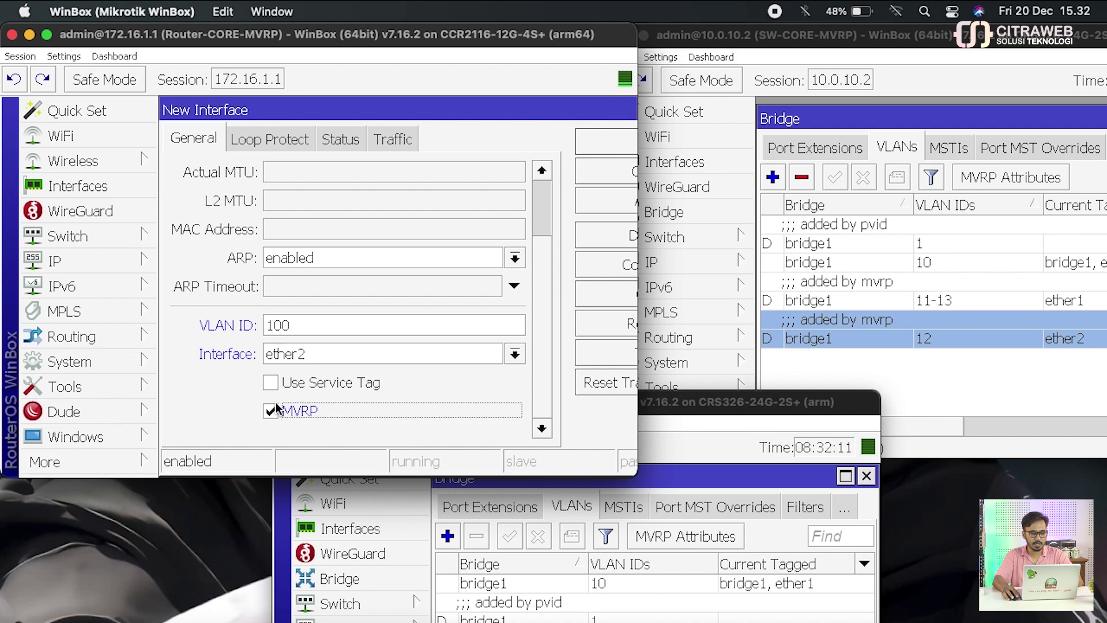
pyautogui.click(585, 201)
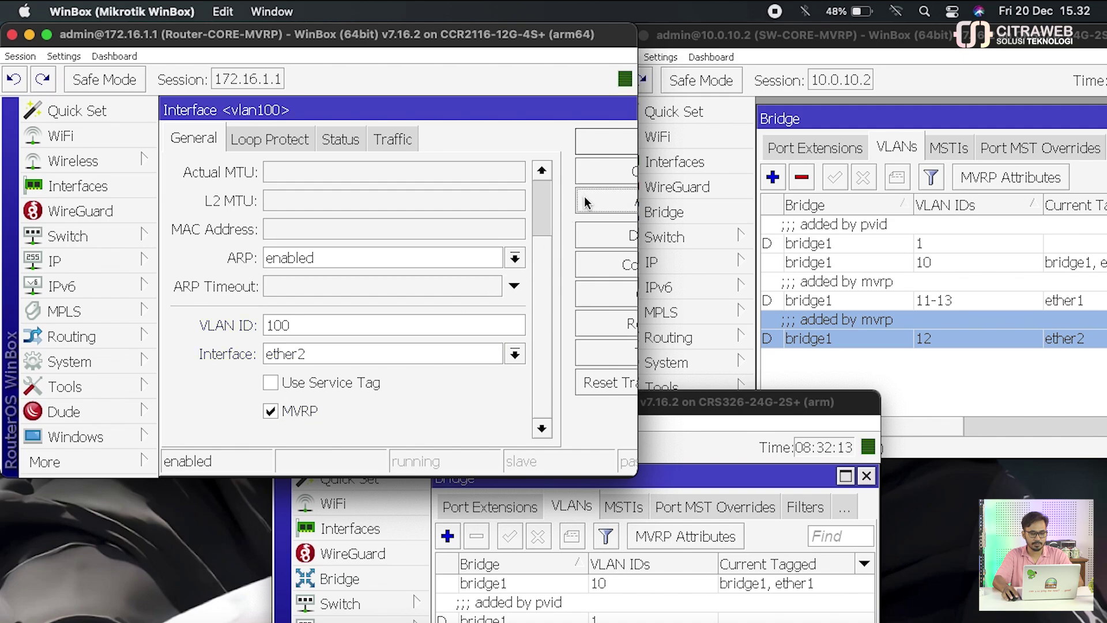
pyautogui.click(591, 144)
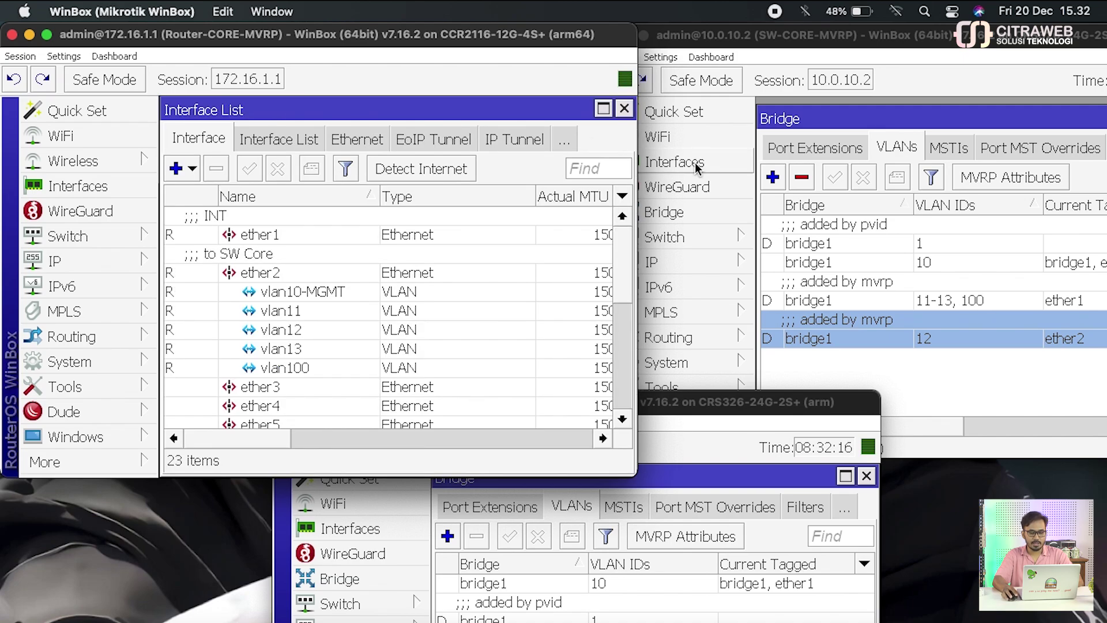
# Check the ether1 MVRP entry in the core switch's bridge VLAN table for VLAN 100.
pyautogui.click(923, 41)
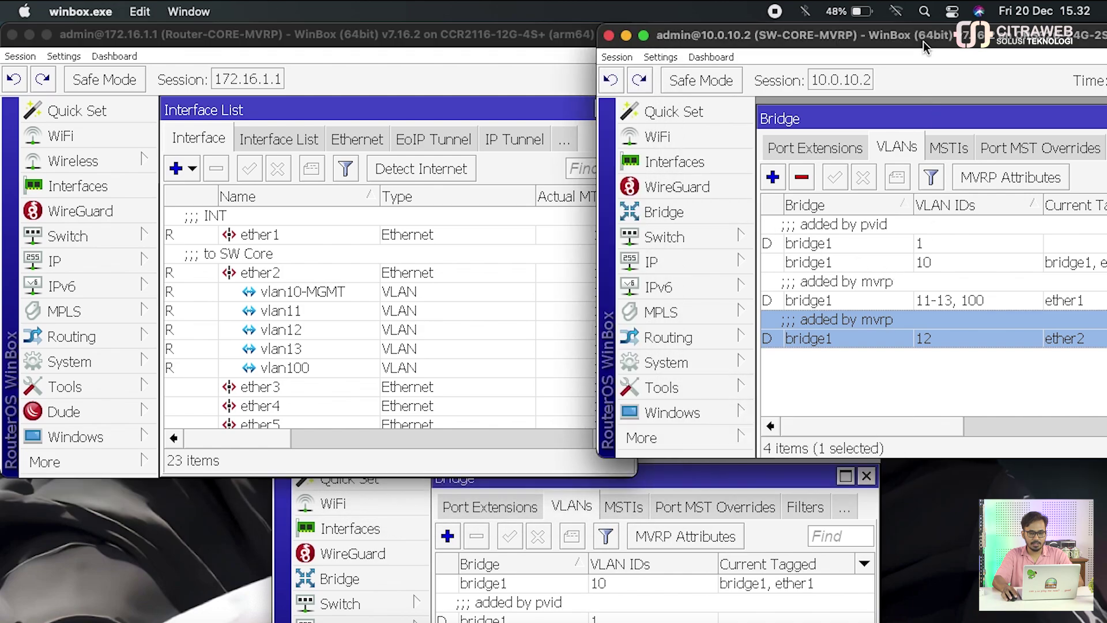
pyautogui.moveTo(922, 42); pyautogui.dragTo(837, 39)
pyautogui.click(925, 301)
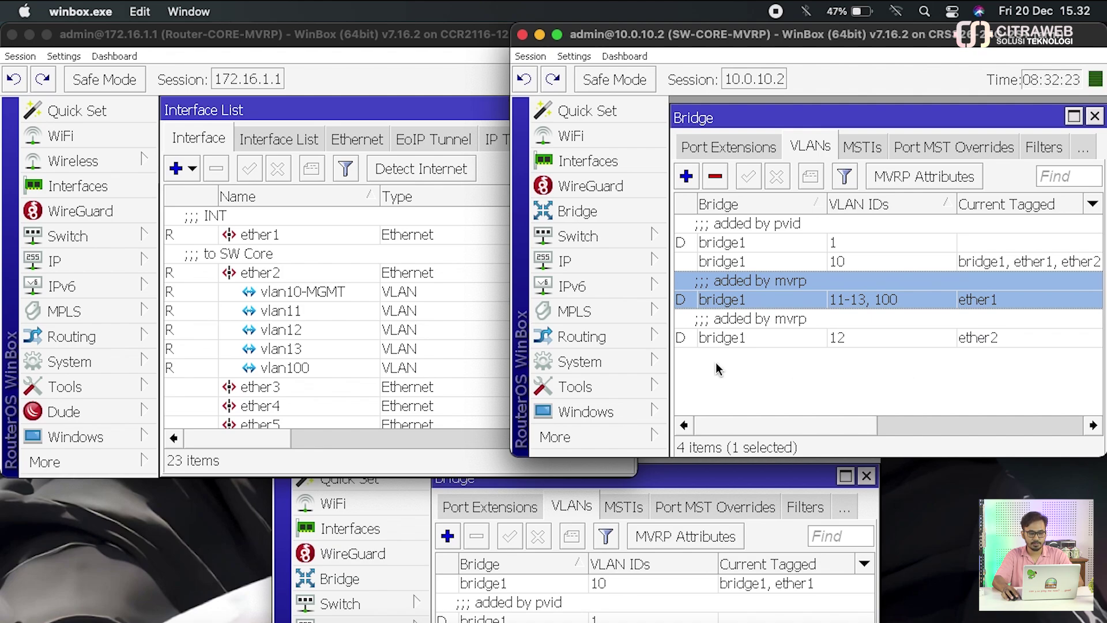
# Copy the core router's vlan100 interface and name the copy vlan200.
pyautogui.click(277, 367)
pyautogui.doubleClick(276, 368)
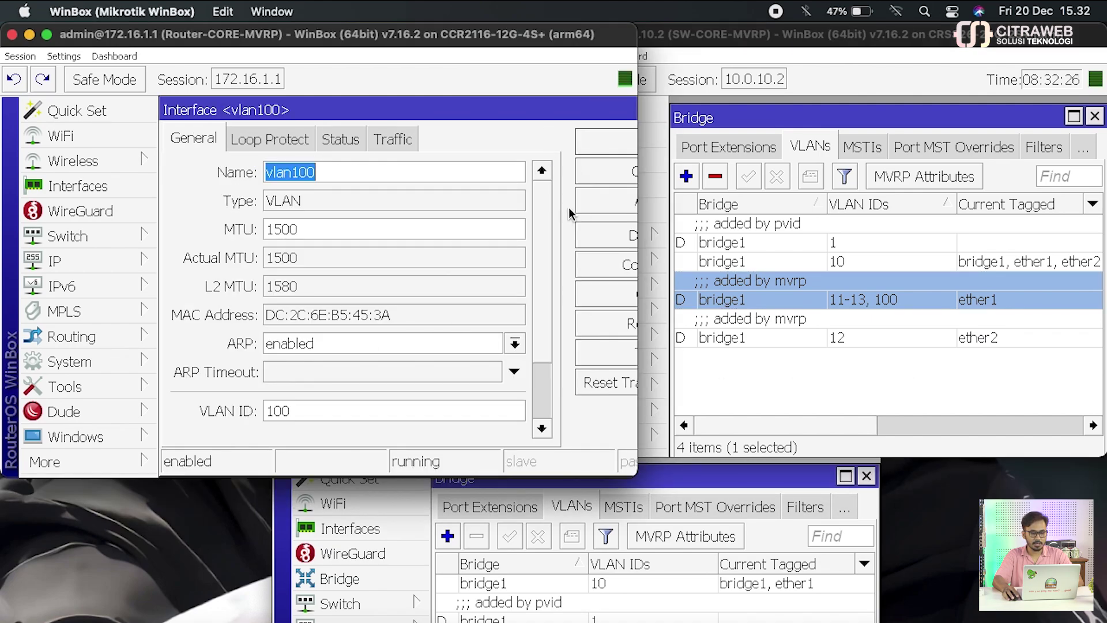
pyautogui.moveTo(571, 110); pyautogui.dragTo(553, 109)
pyautogui.click(590, 301)
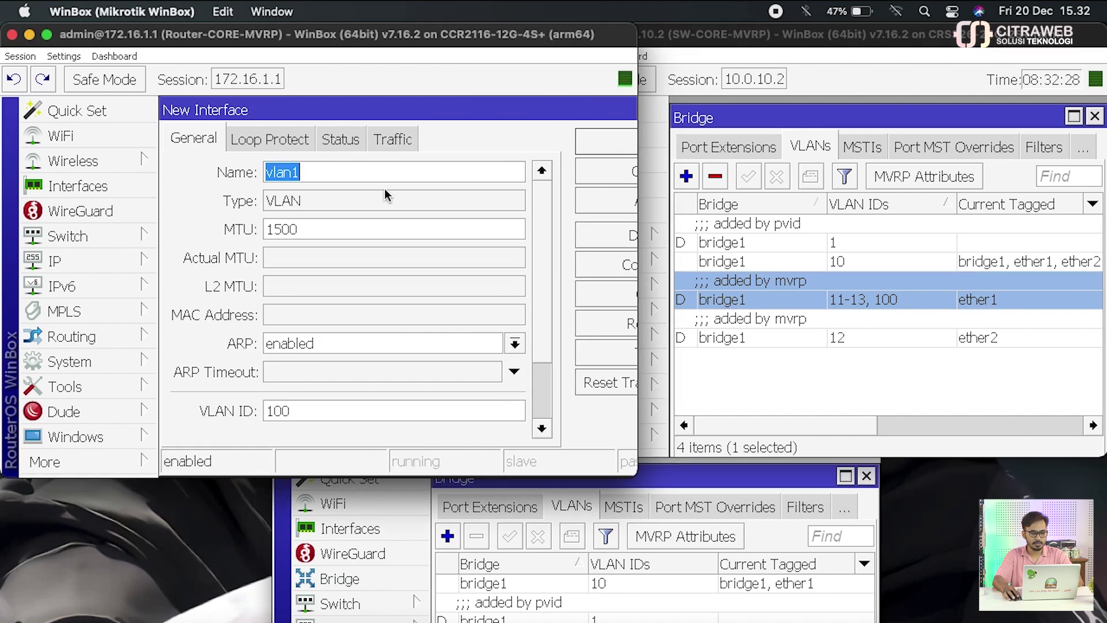
pyautogui.write('vlan200')
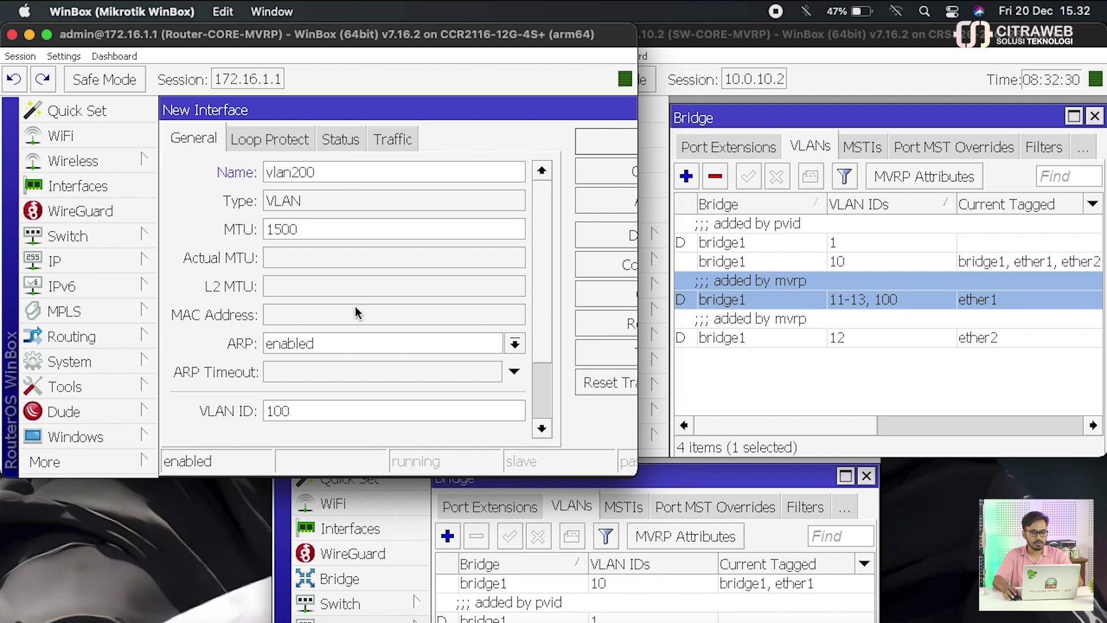
# Set the copied interface's VLAN ID to 200 and save it.
pyautogui.scroll(-3, 353, 311)
pyautogui.click(276, 325)
pyautogui.press('BackSpace')
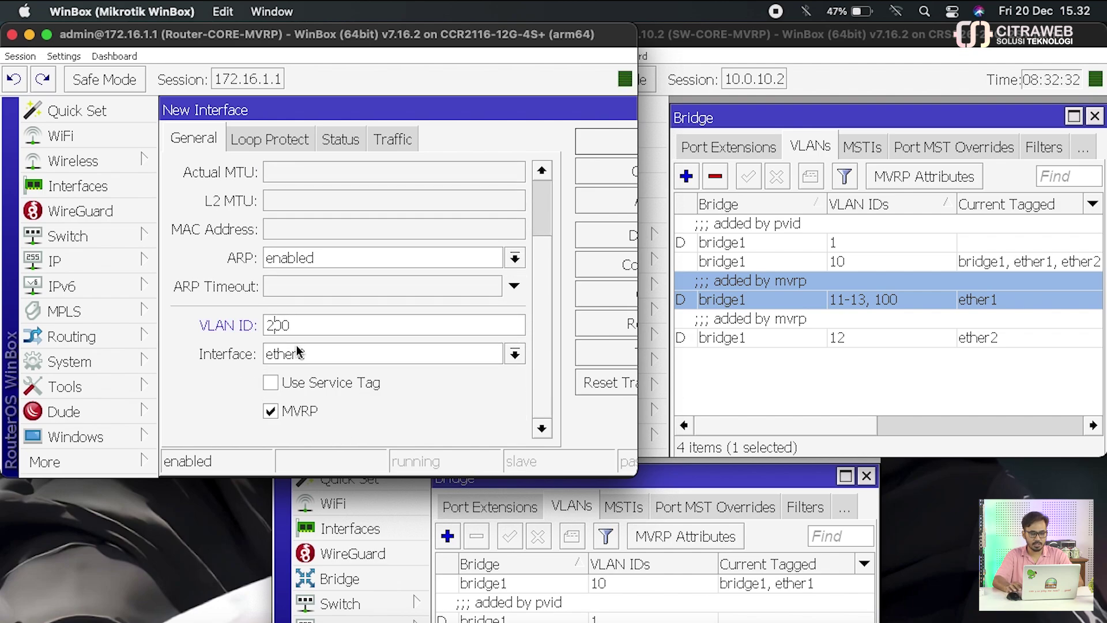
pyautogui.write('2')
pyautogui.click(599, 201)
pyautogui.click(604, 143)
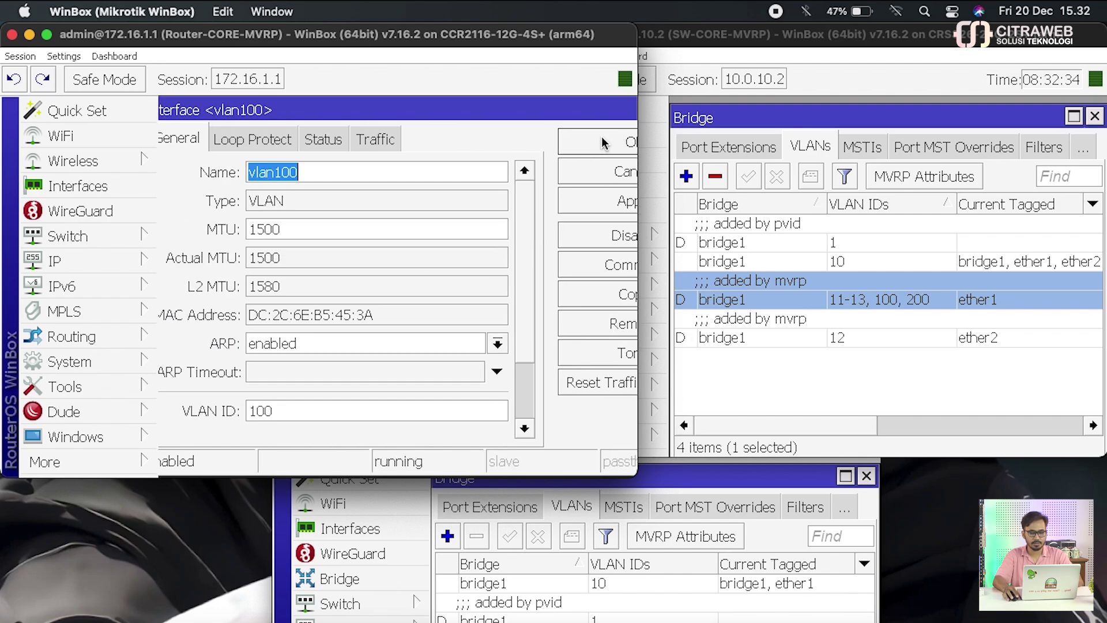
# Check the MVRP entries in the core and access switches' bridge VLAN tables for VLAN 200.
pyautogui.click(912, 300)
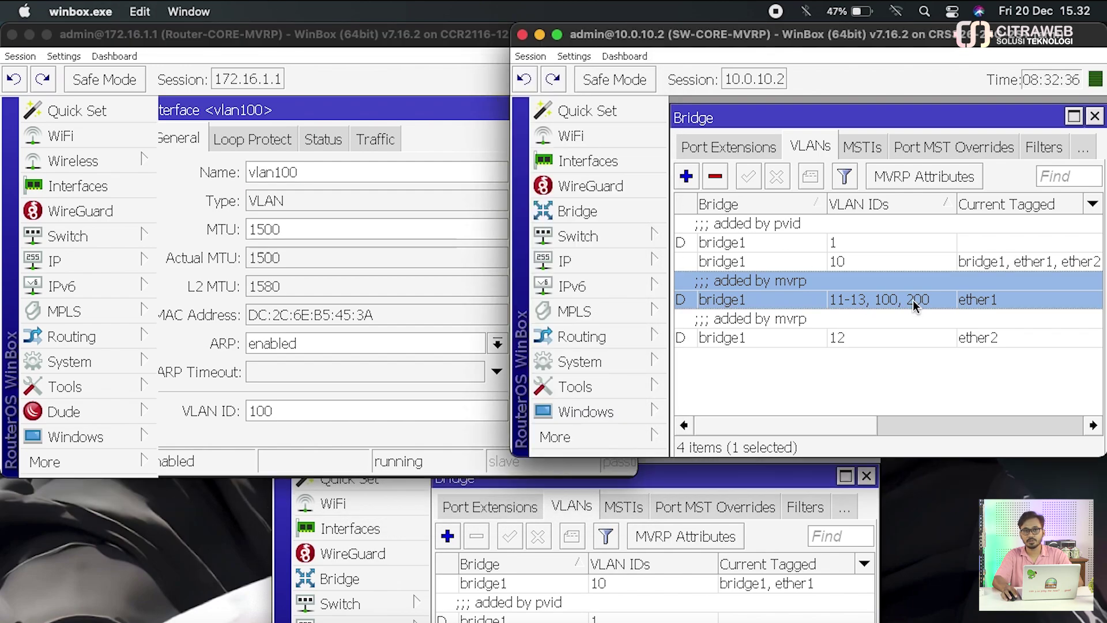
pyautogui.click(740, 478)
pyautogui.moveTo(697, 409); pyautogui.dragTo(607, 241)
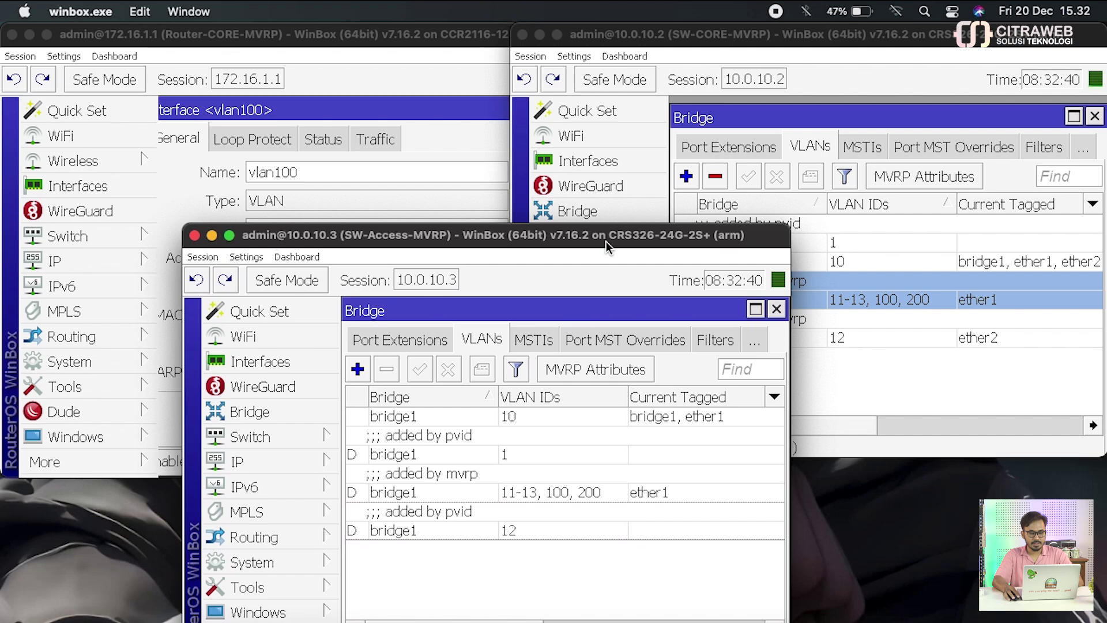
pyautogui.click(536, 494)
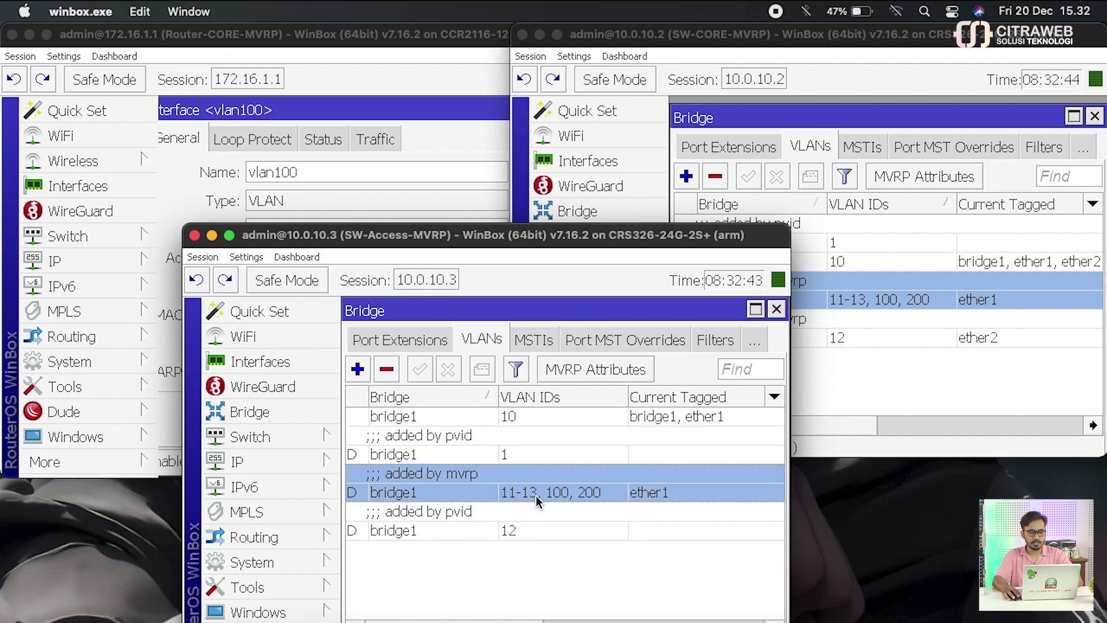
# Start a new bridge port on the access switch for interface ether4 in bridge1.
pyautogui.click(388, 345)
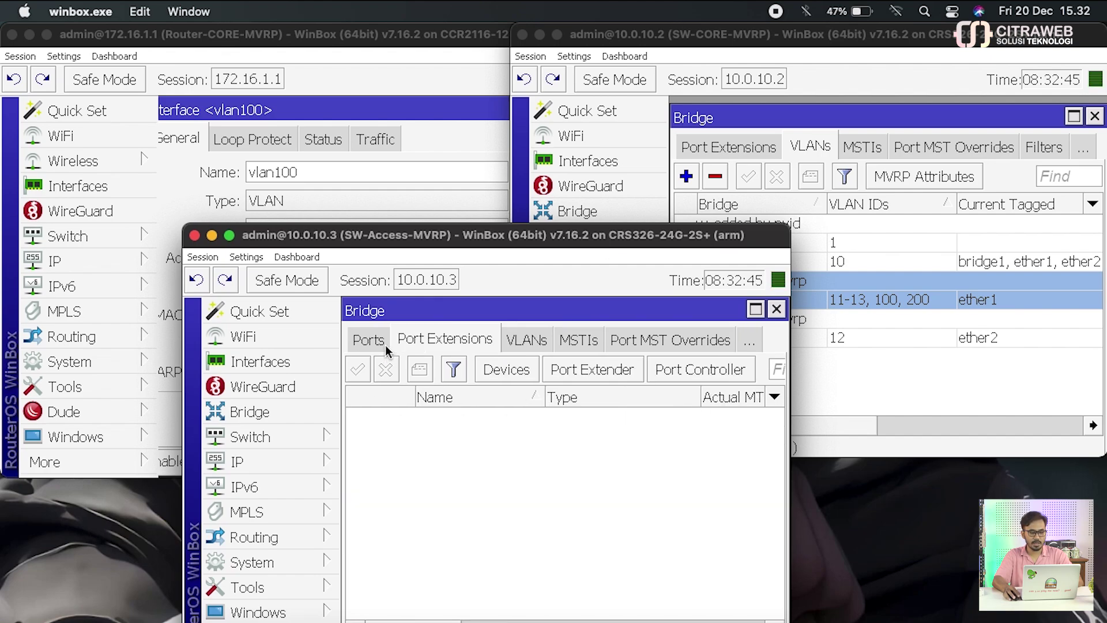
pyautogui.click(385, 344)
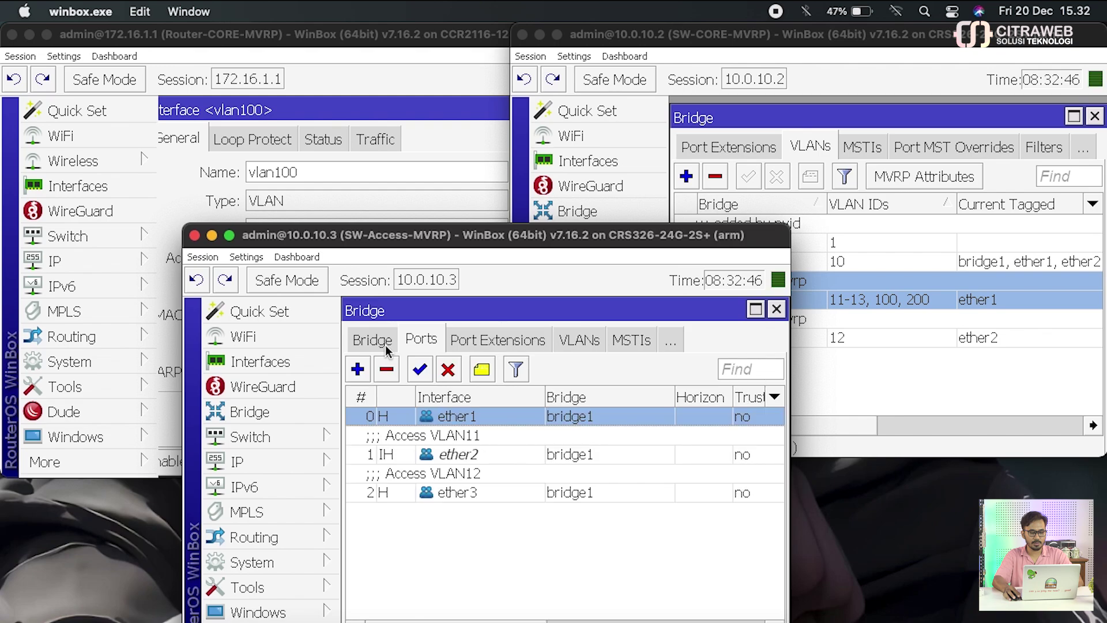
pyautogui.click(358, 370)
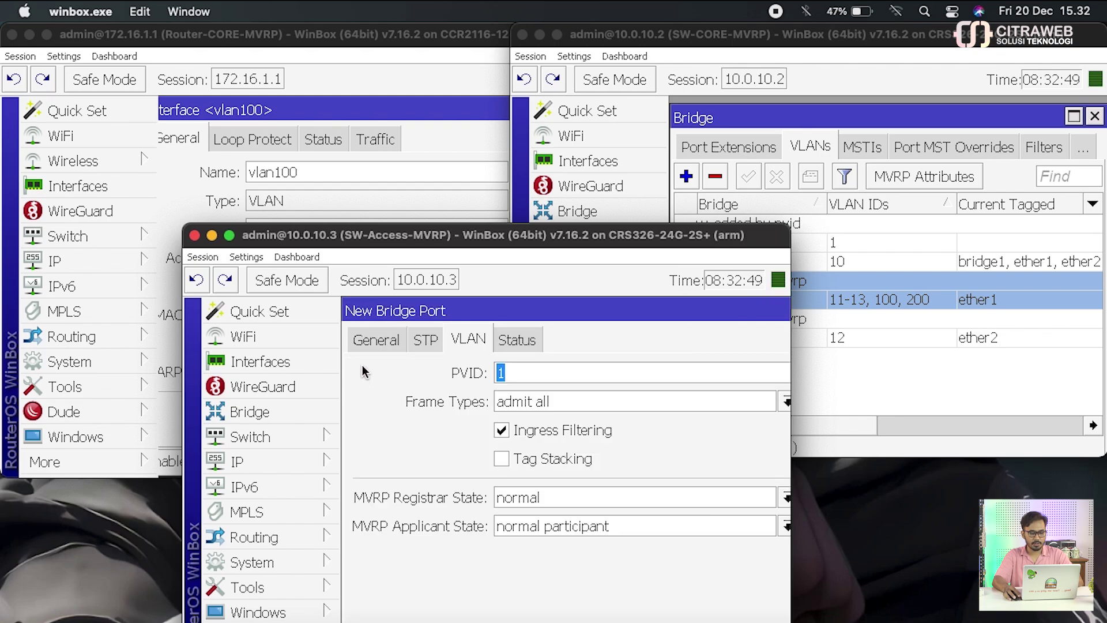
pyautogui.press('Escape')
pyautogui.click(357, 370)
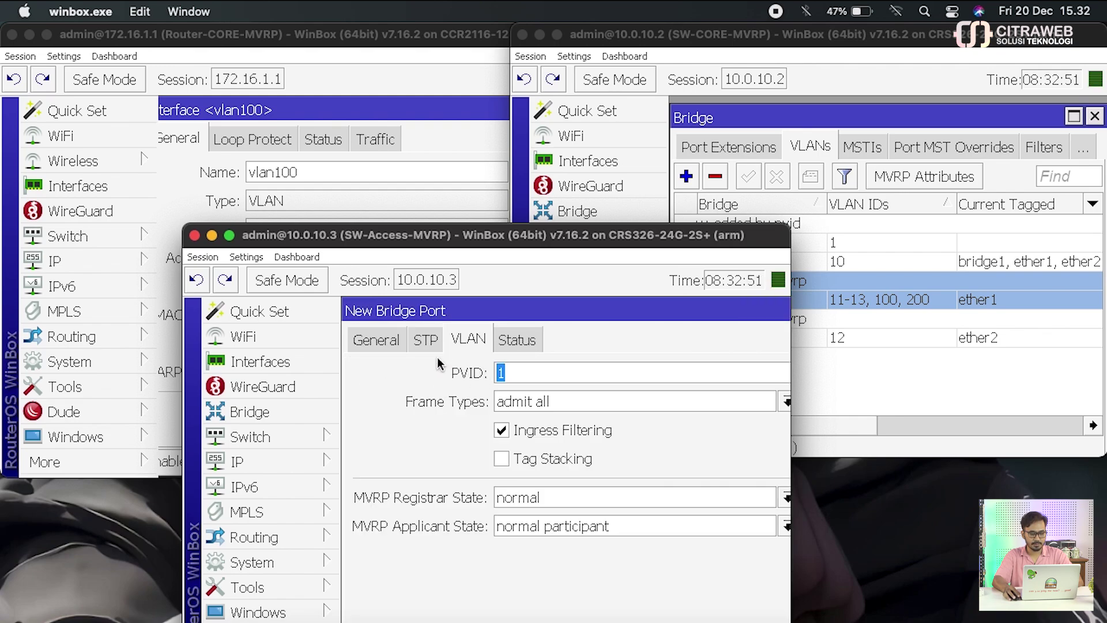
pyautogui.click(363, 343)
pyautogui.click(487, 374)
pyautogui.scroll(-1, 490, 376)
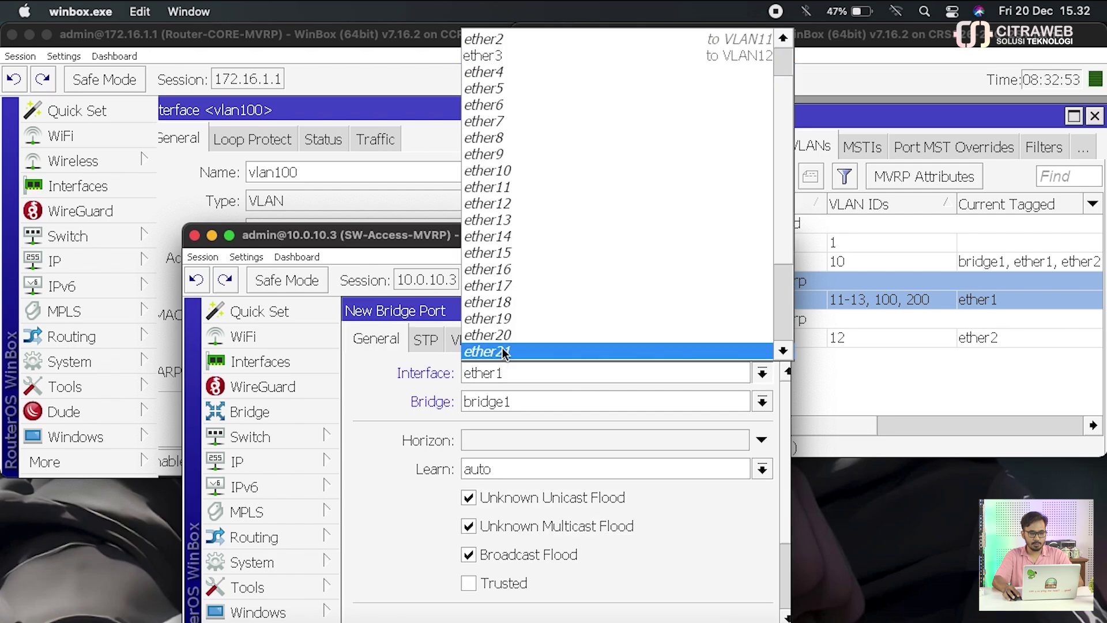
pyautogui.click(534, 72)
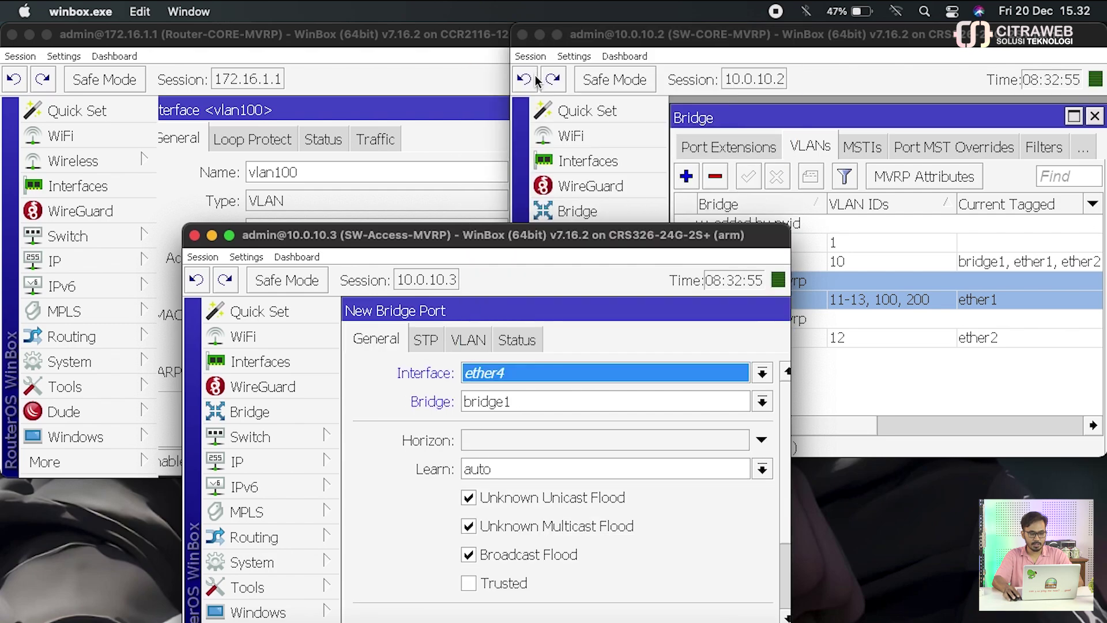
# Set the ether4 bridge port's PVID to 100 and its MVRP Applicant State to non participant, and save the port.
pyautogui.scroll(-3, 522, 461)
pyautogui.scroll(3, 521, 456)
pyautogui.scroll(-3, 522, 441)
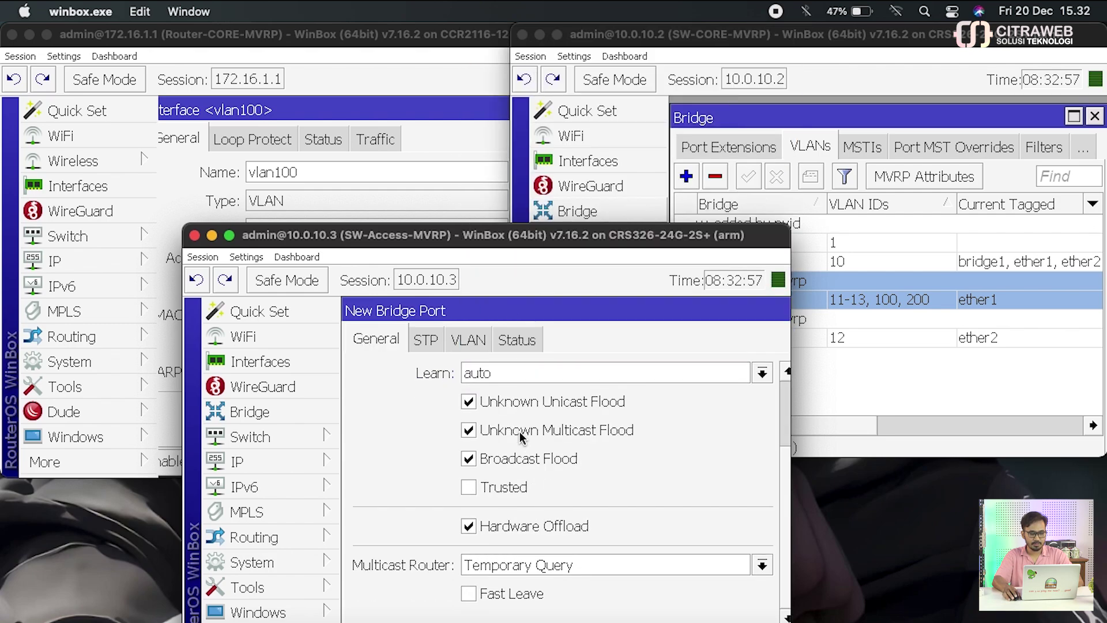
pyautogui.click(464, 340)
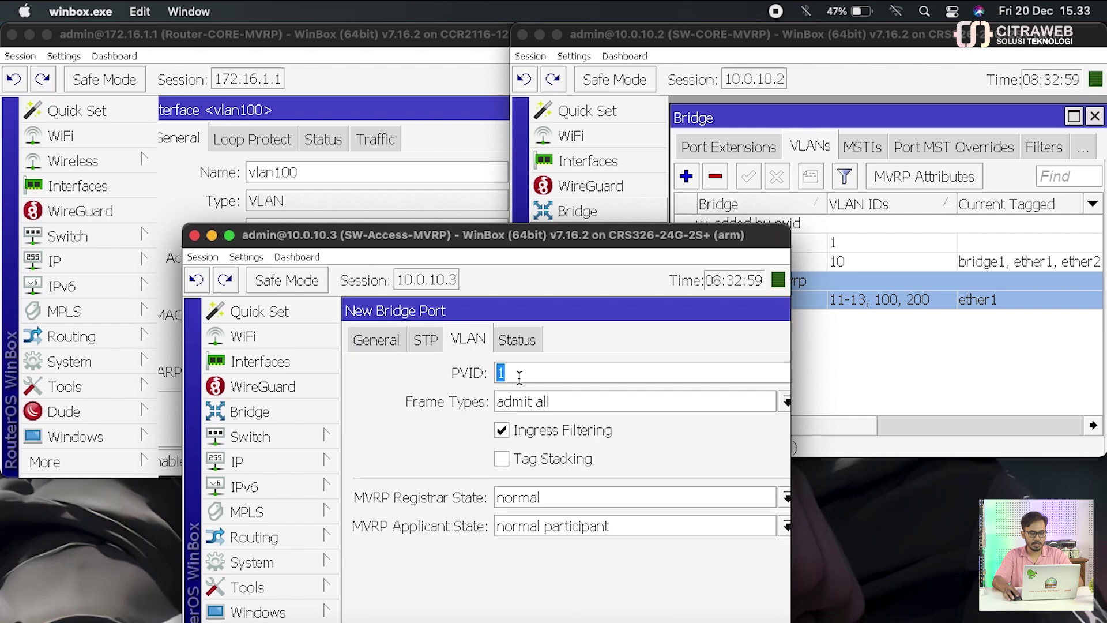
pyautogui.write('100')
pyautogui.click(549, 526)
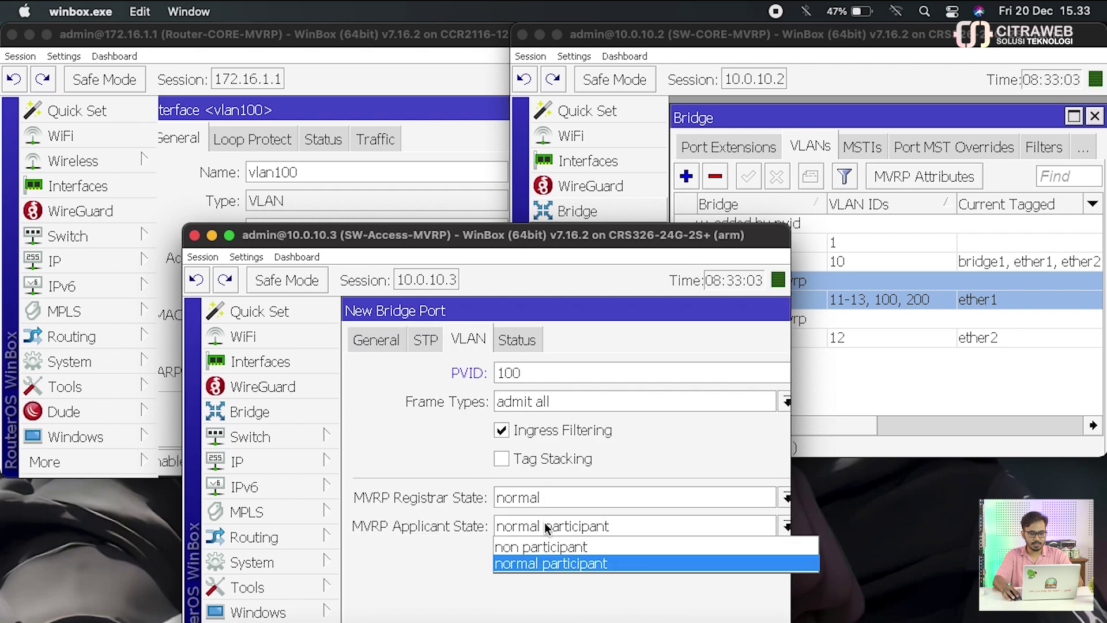
pyautogui.click(551, 546)
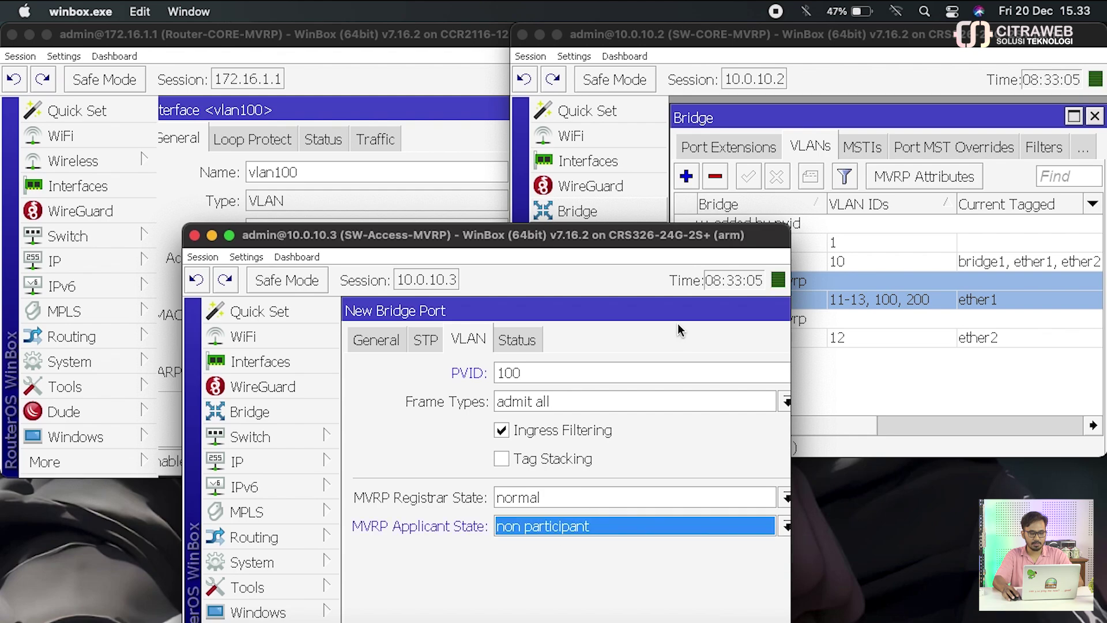
pyautogui.moveTo(677, 315); pyautogui.dragTo(549, 314)
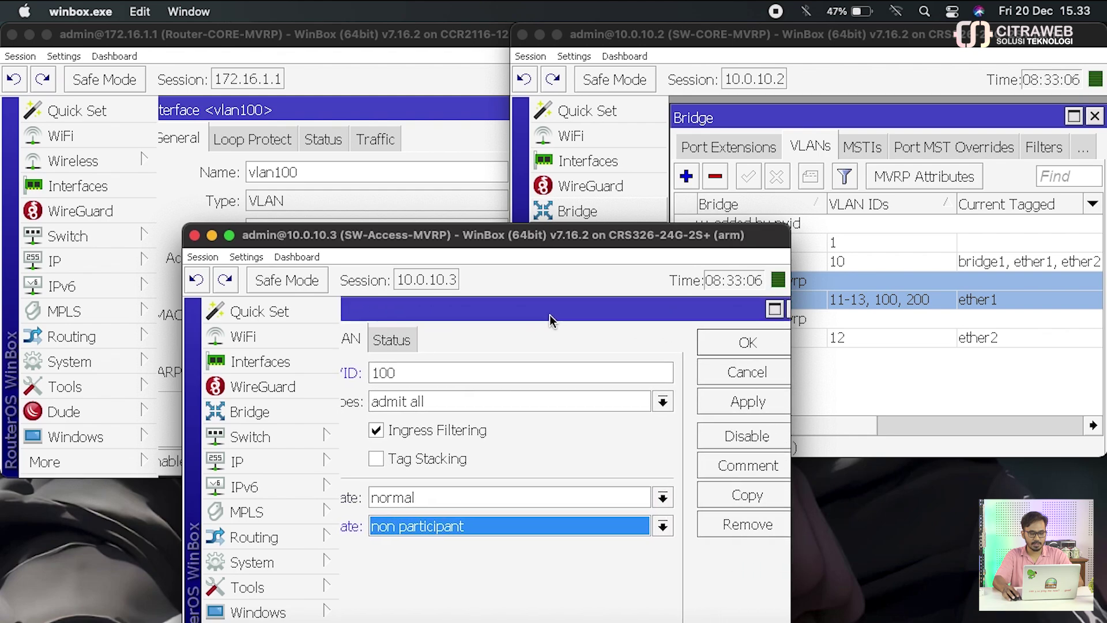
pyautogui.click(745, 404)
pyautogui.click(739, 342)
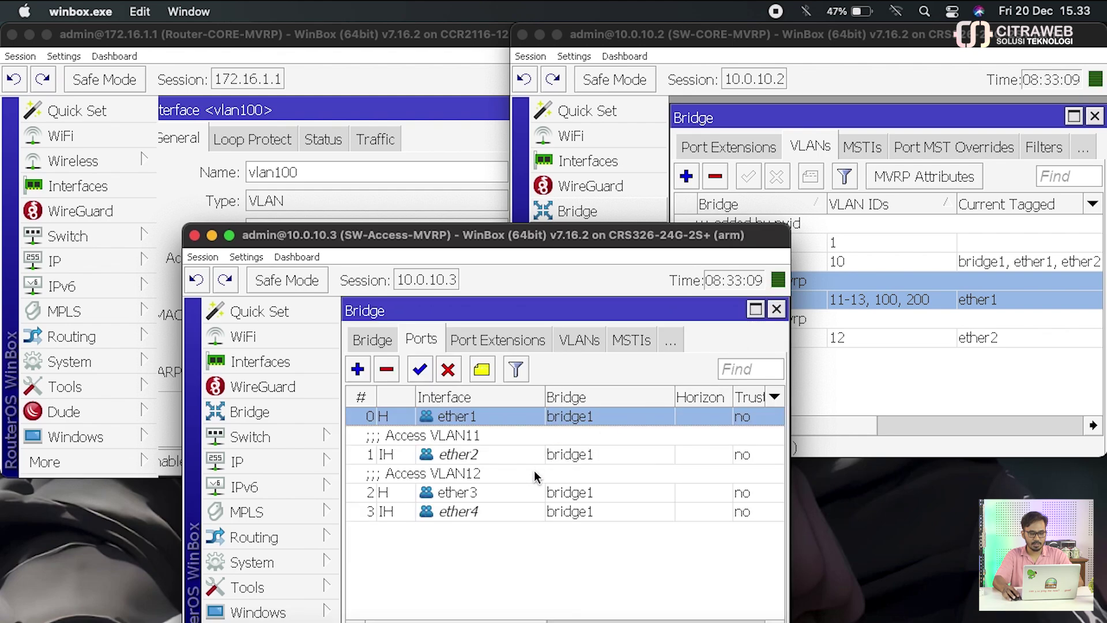
# Add the comment "Access VLAN100" to the ether4 bridge port.
pyautogui.click(500, 513)
pyautogui.click(482, 370)
pyautogui.write('Access VLA')
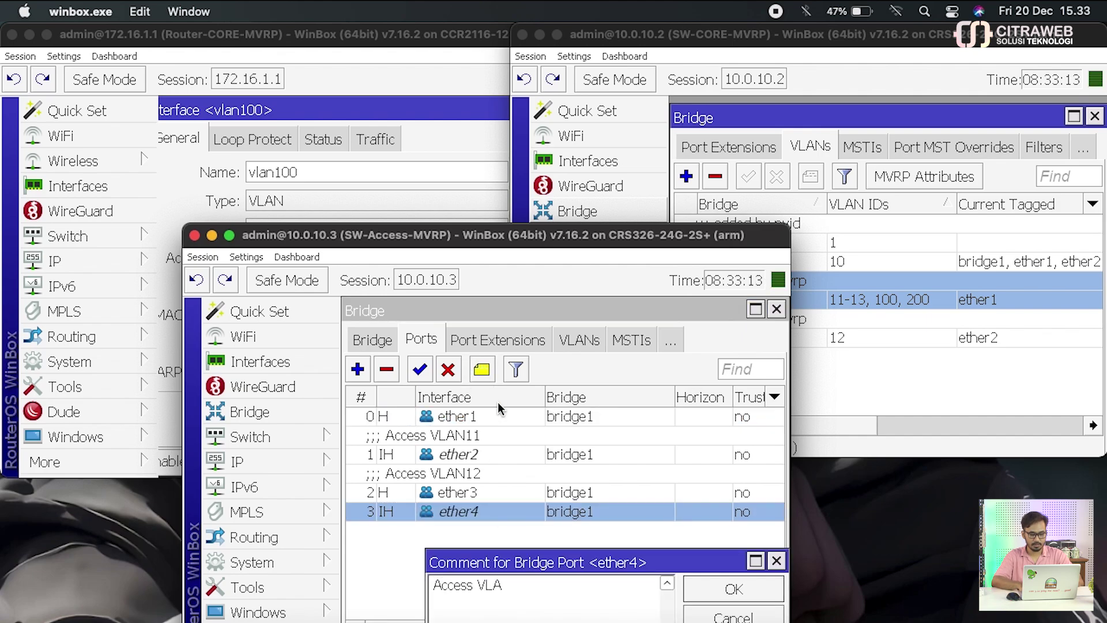
pyautogui.write('N100')
pyautogui.press('Return')
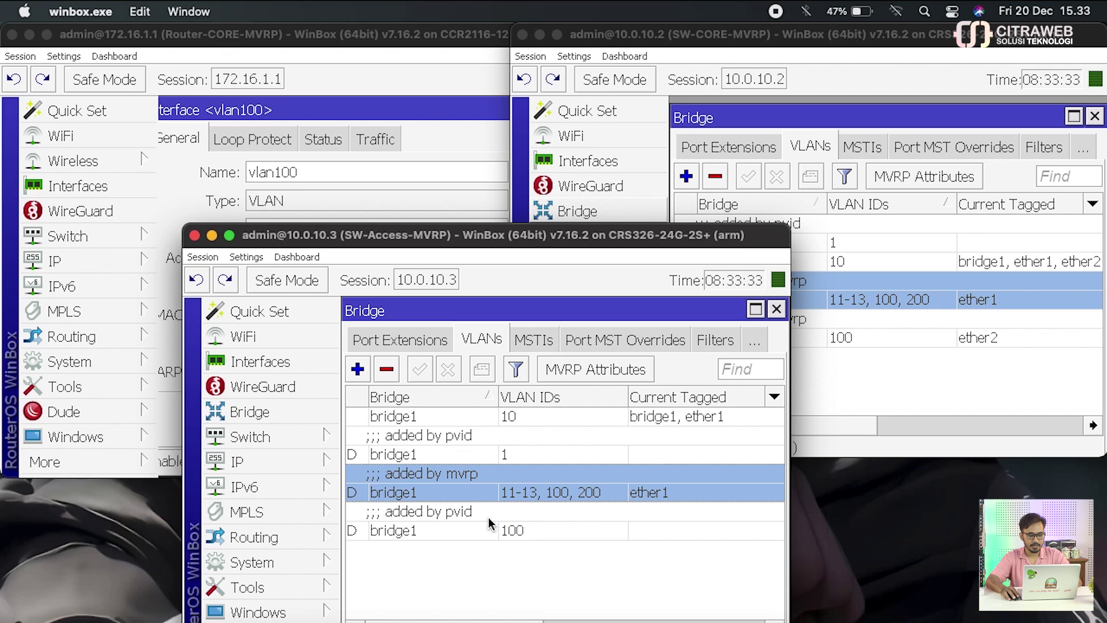
# Check the separate VLAN 100 entries and their ports in the access and core switches' bridge VLAN tables.
pyautogui.click(493, 532)
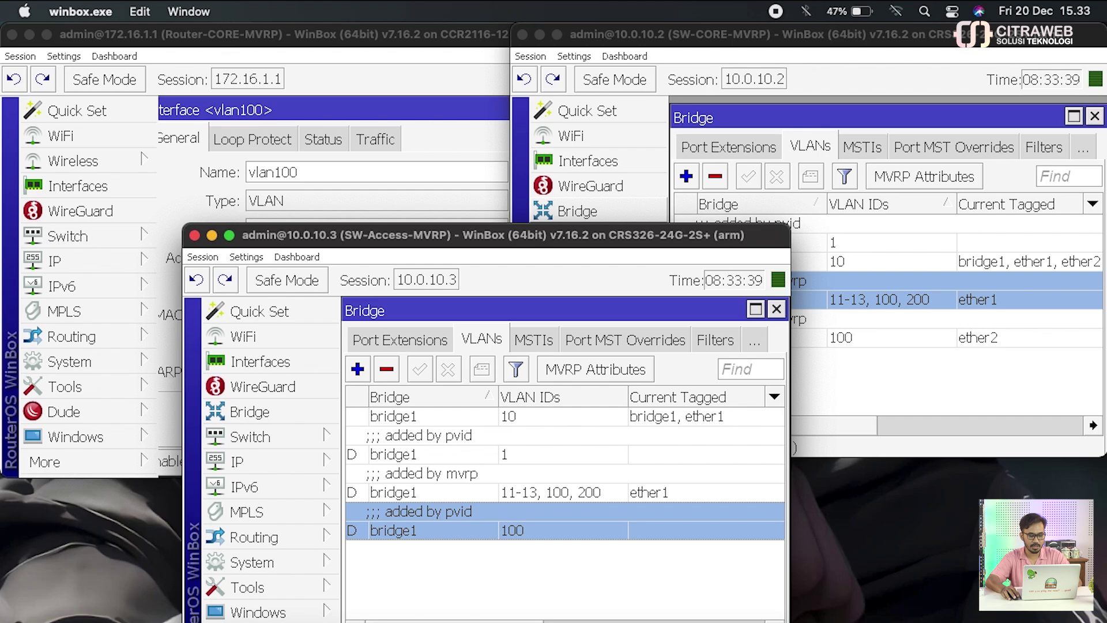
pyautogui.hscroll(5, 564, 501)
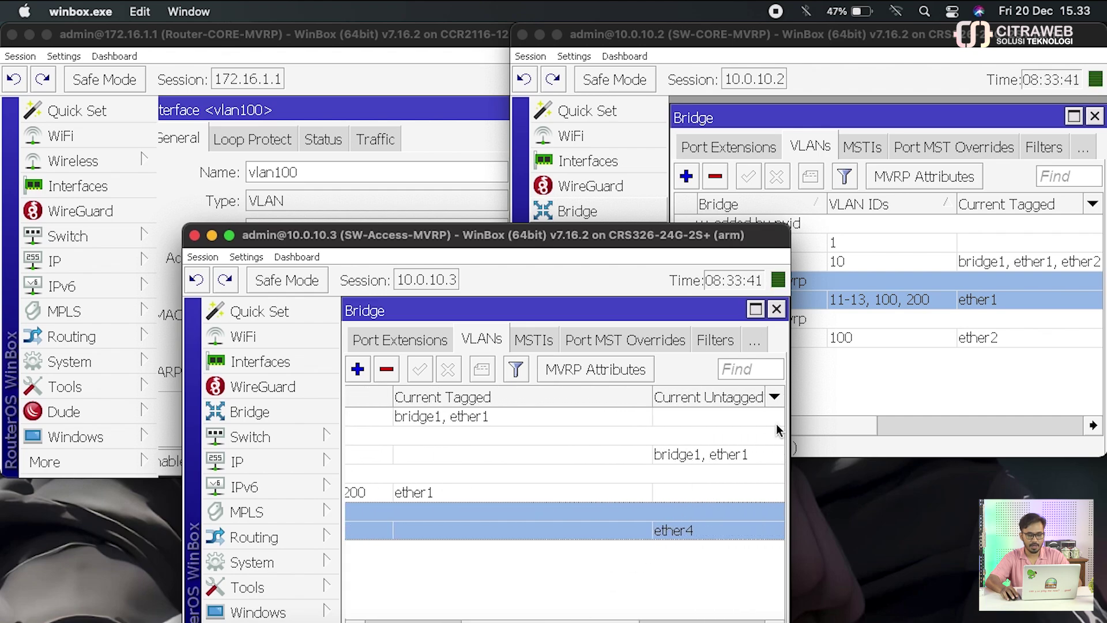
pyautogui.click(819, 395)
pyautogui.click(864, 339)
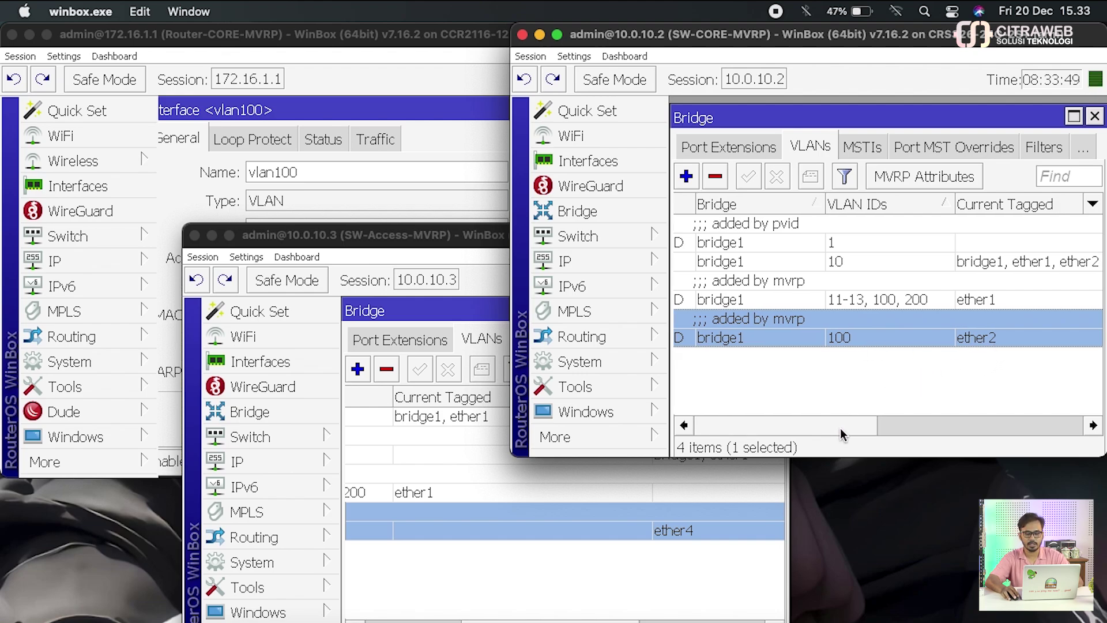
pyautogui.moveTo(827, 430)
pyautogui.mouseDown()
pyautogui.moveTo(1008, 429)
pyautogui.moveTo(827, 429)
pyautogui.mouseUp()
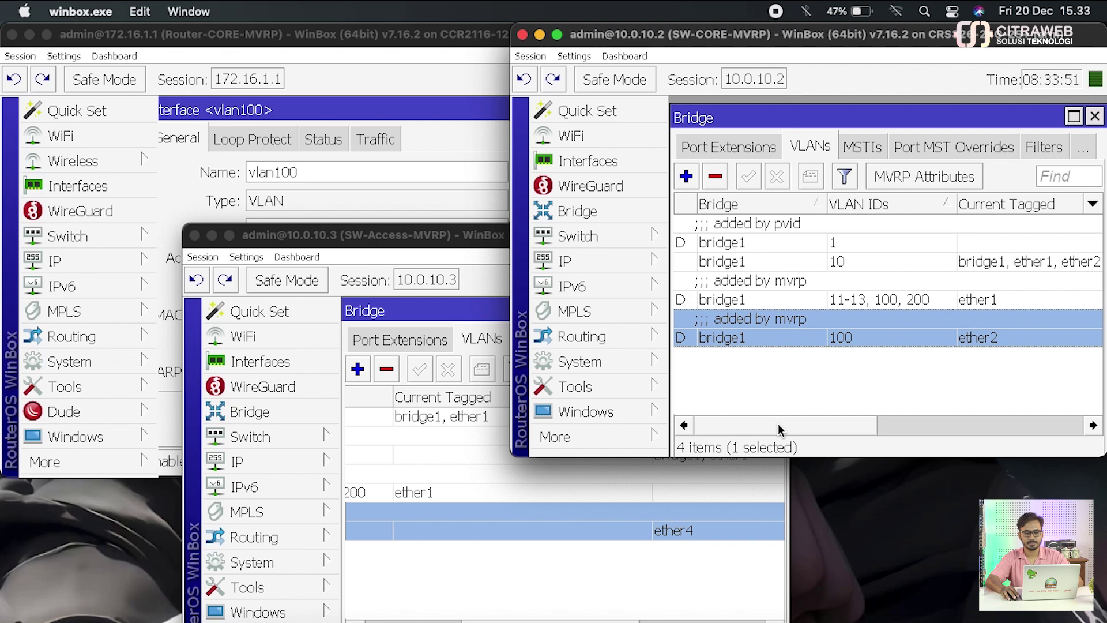